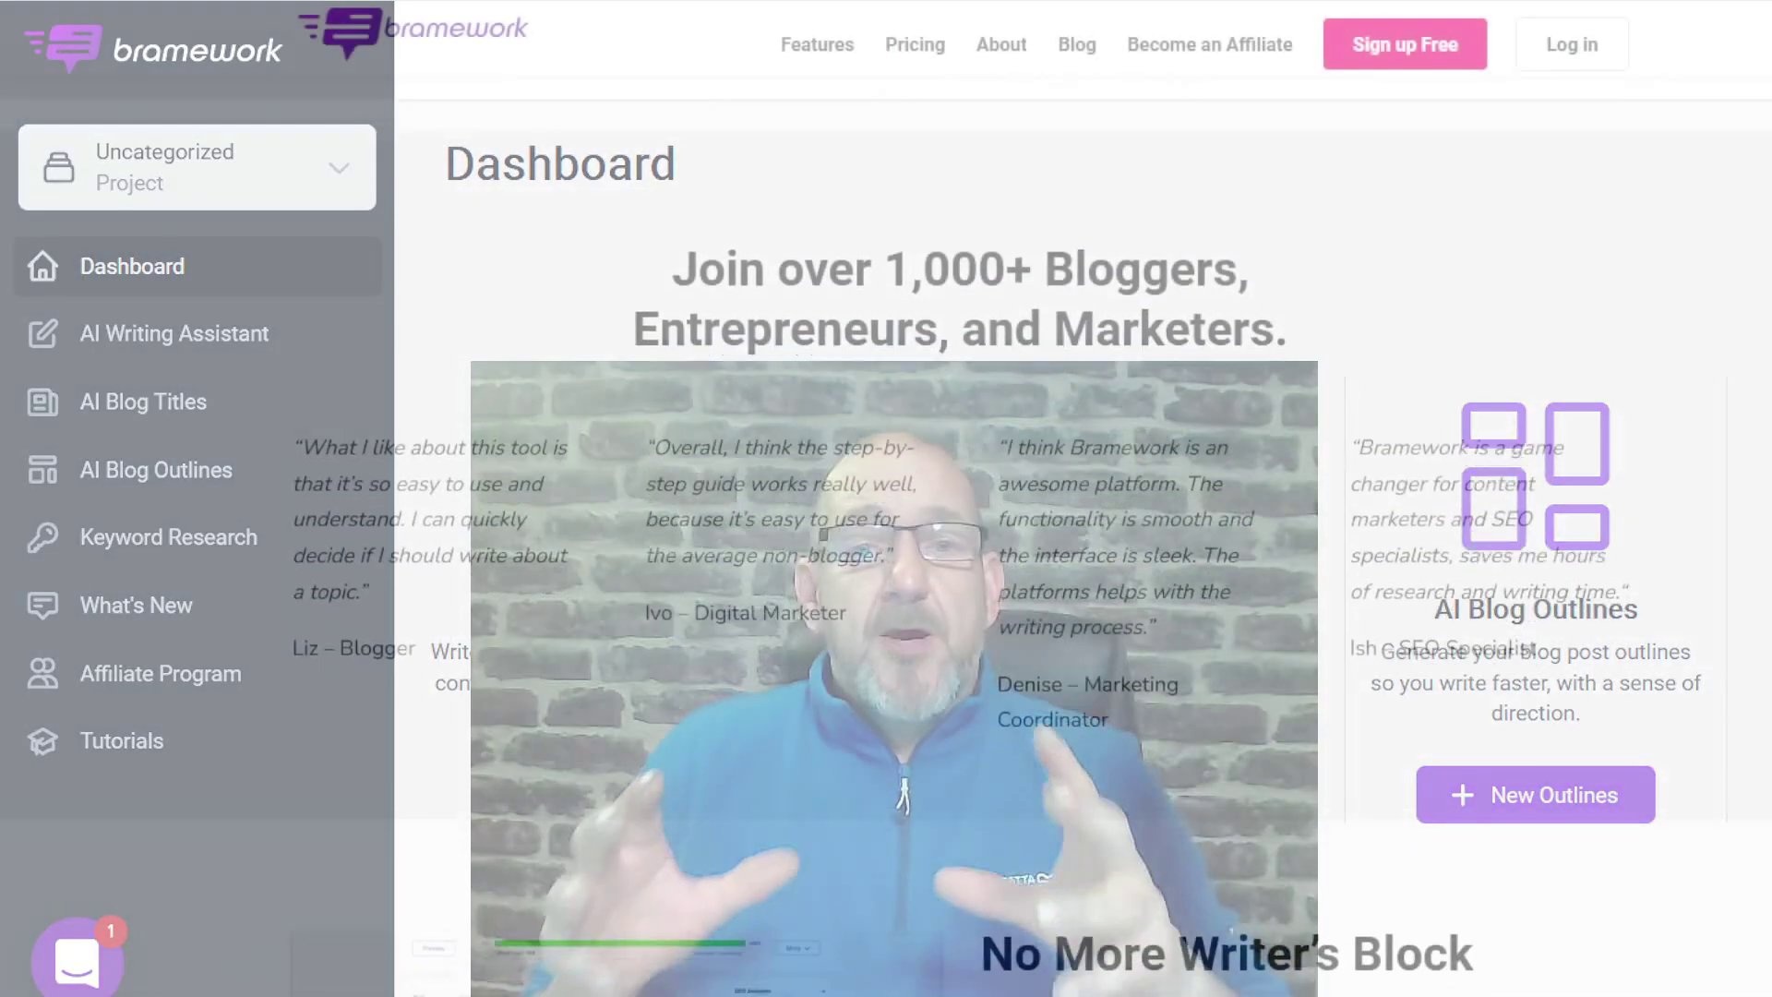
Create a new project named 'Mountain Biking' in Manage Projects and open its dashboard
{"action": "scroll", "coordinate": [885, 498], "scroll_direction": "down", "scroll_amount": 6}
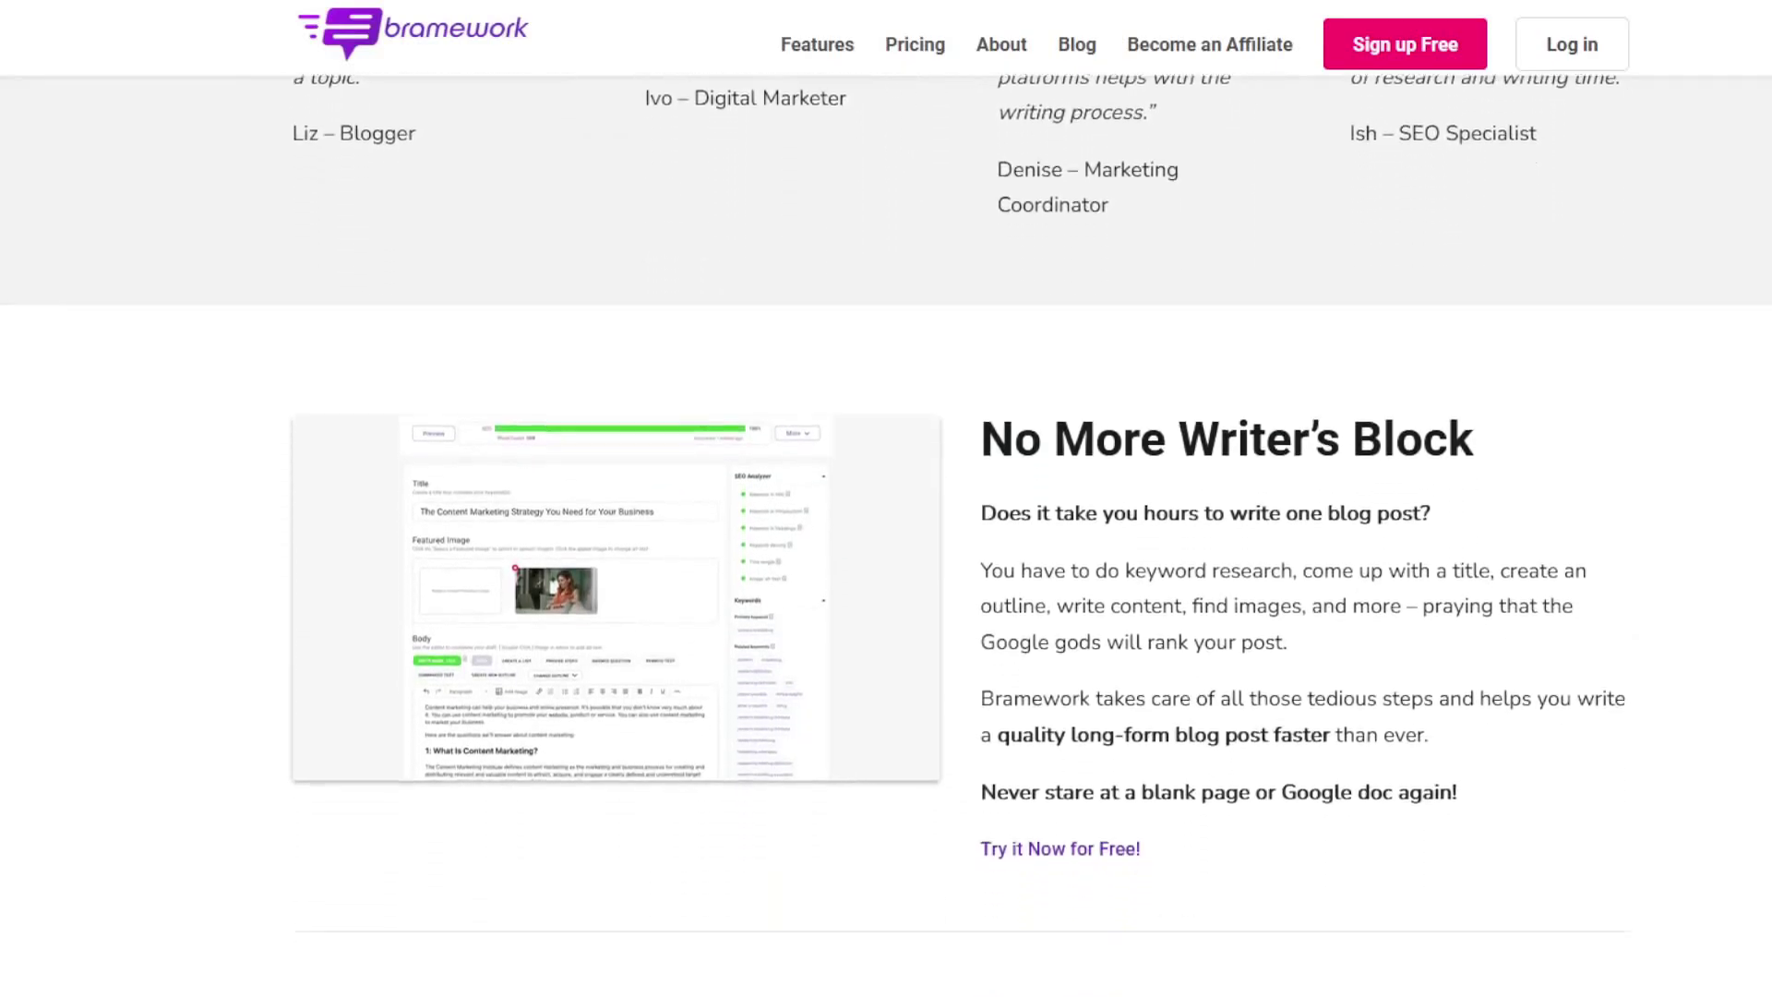
{"action": "scroll", "coordinate": [886, 498], "scroll_direction": "down", "scroll_amount": 7}
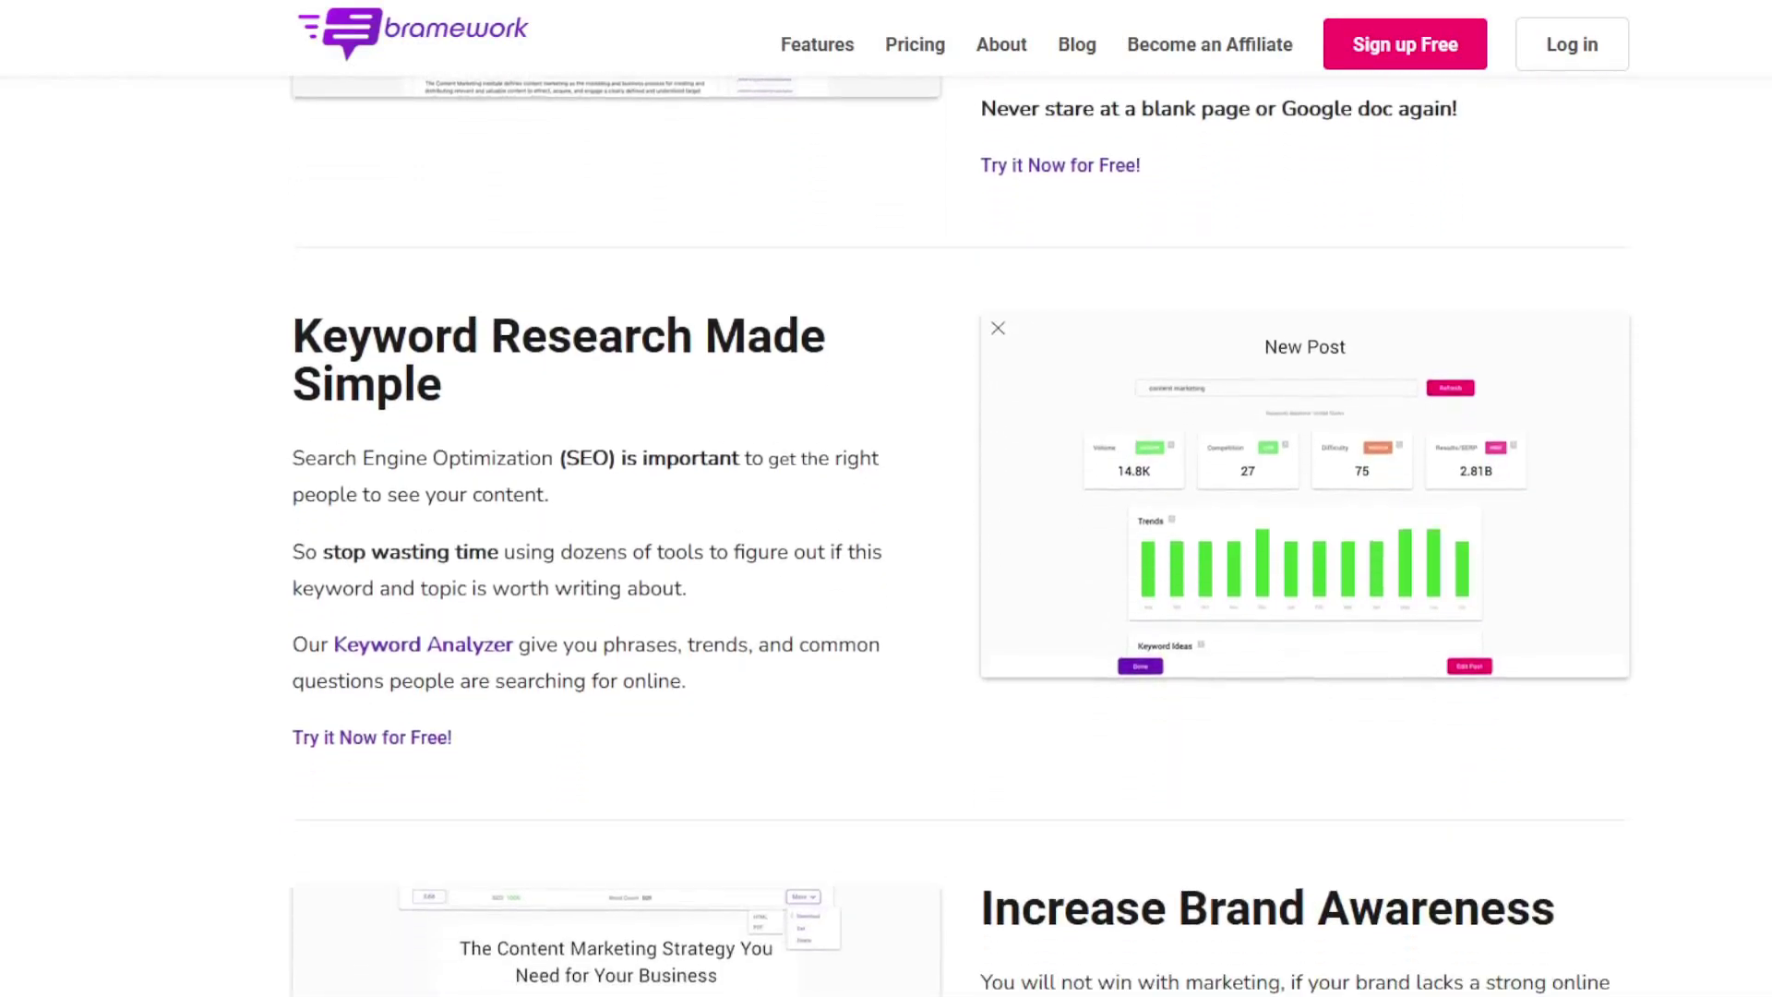
{"action": "scroll", "coordinate": [886, 499], "scroll_direction": "down", "scroll_amount": 7}
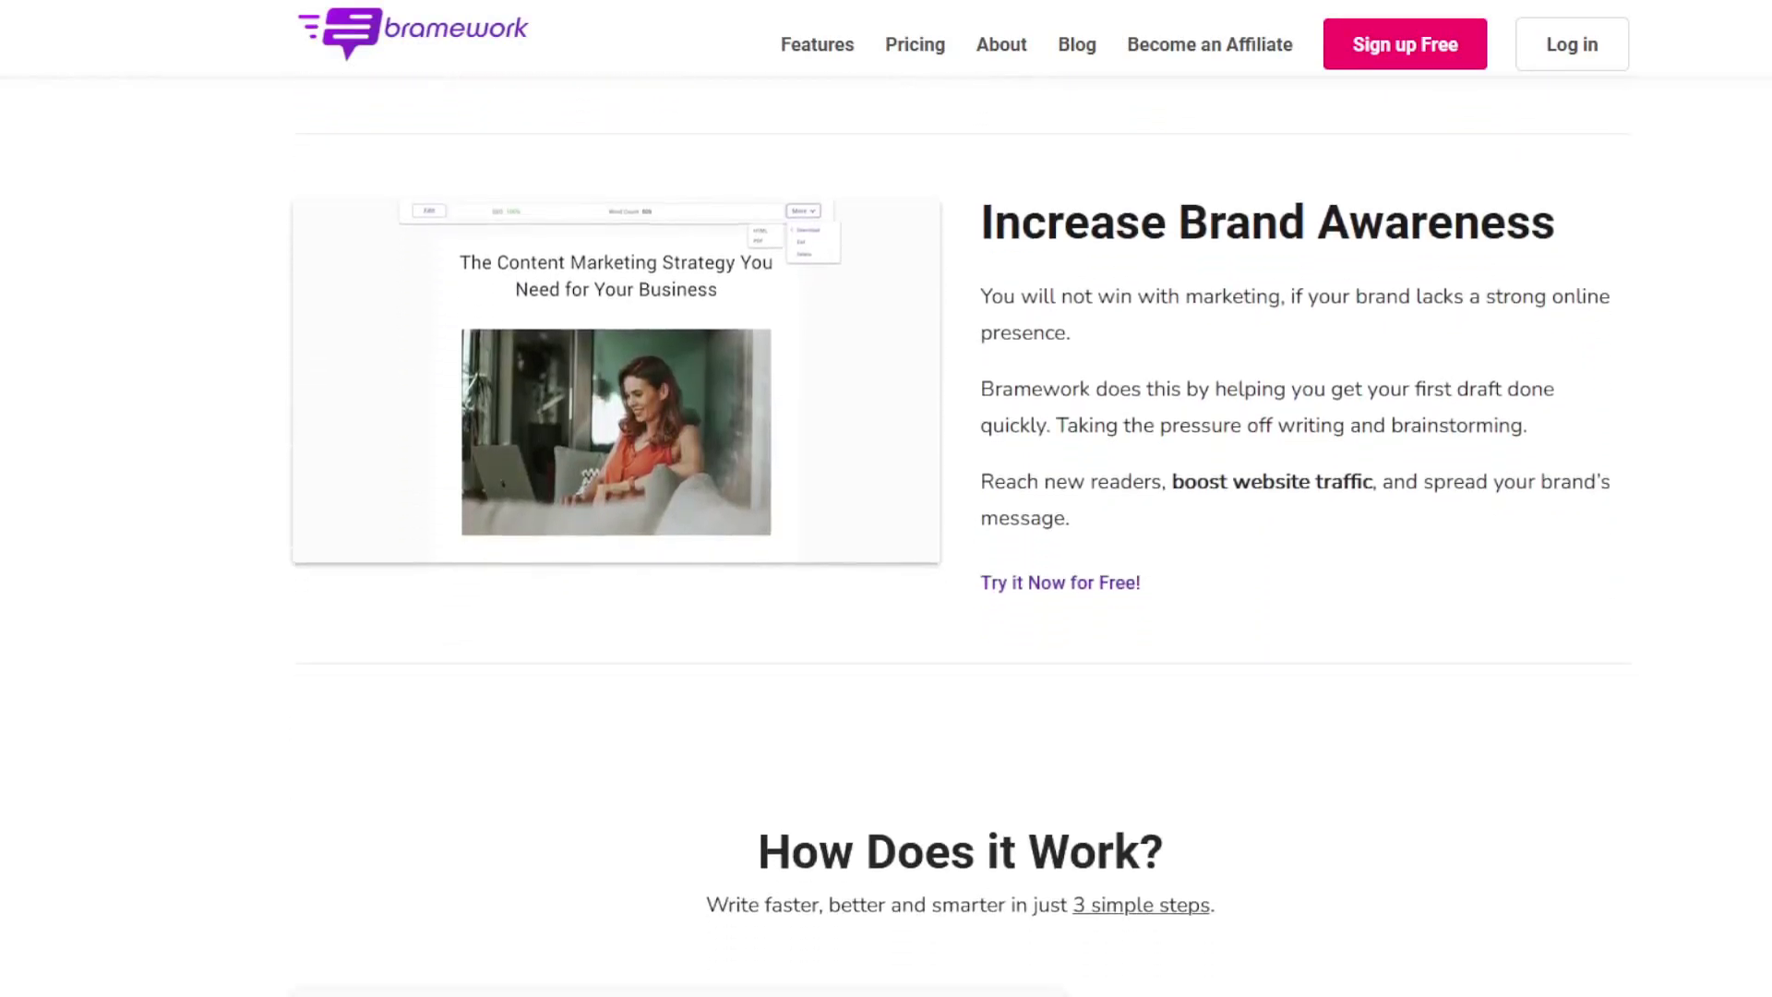
{"action": "scroll", "coordinate": [886, 499], "scroll_direction": "down", "scroll_amount": 7}
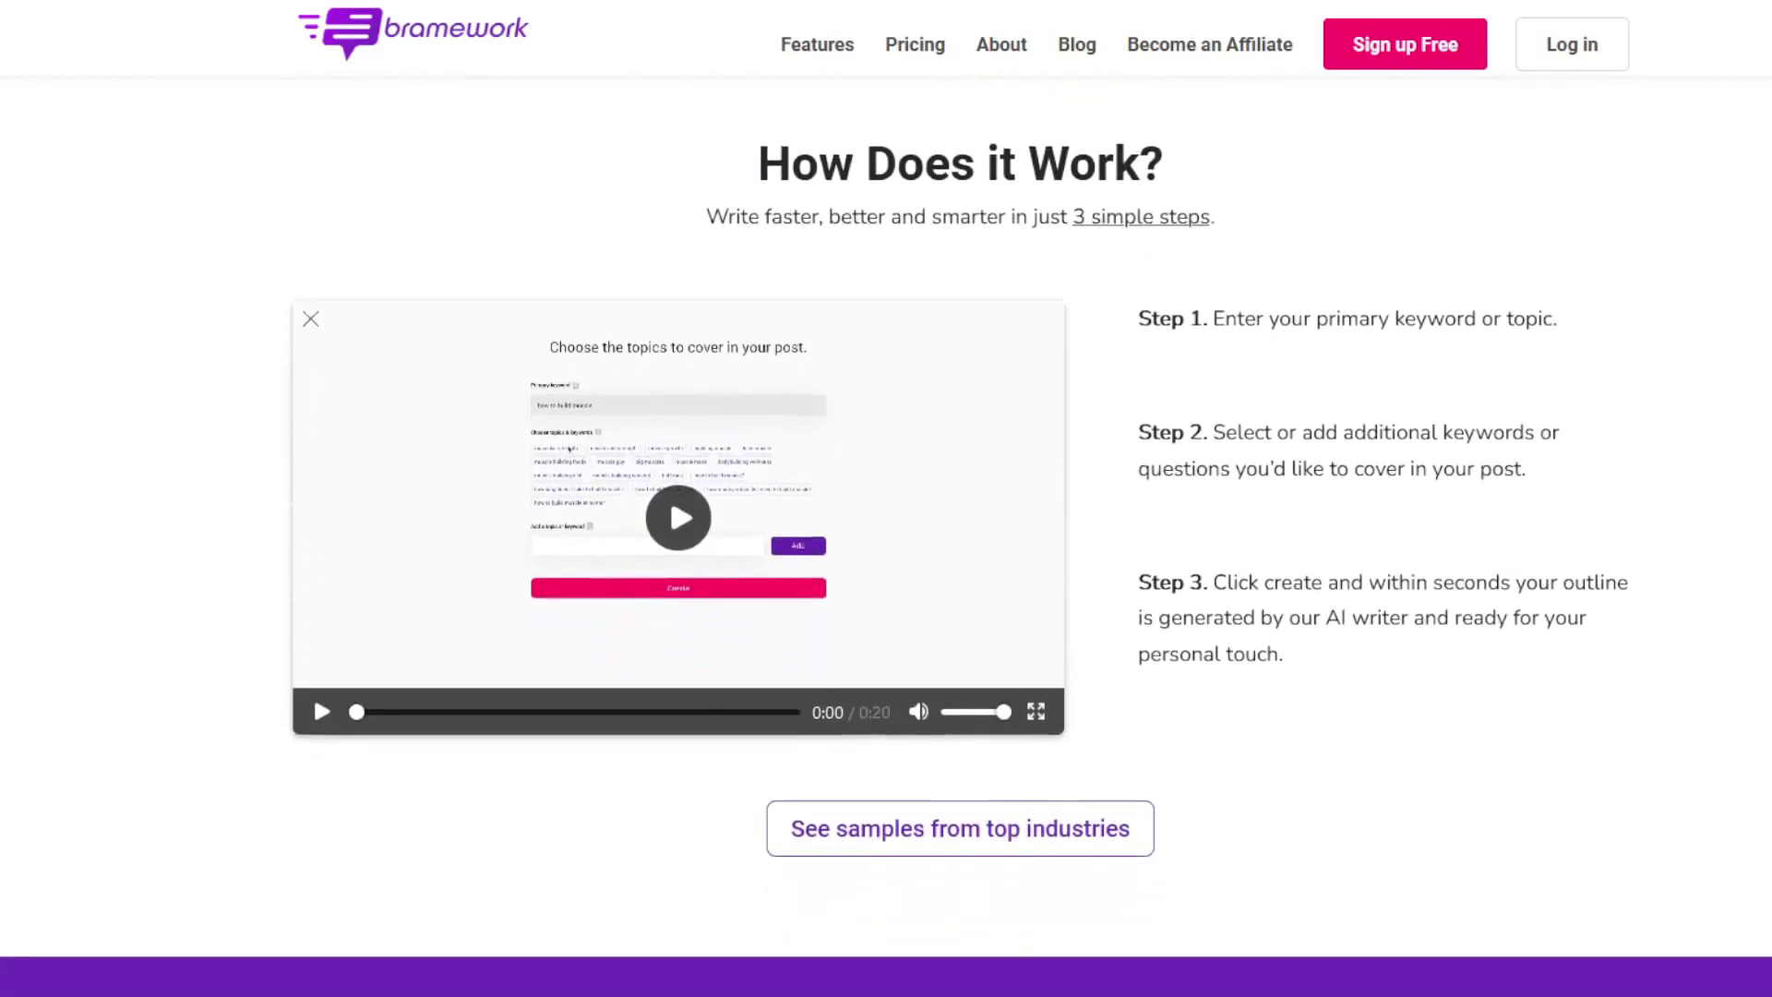
{"action": "scroll", "coordinate": [885, 498], "scroll_direction": "down", "scroll_amount": 7}
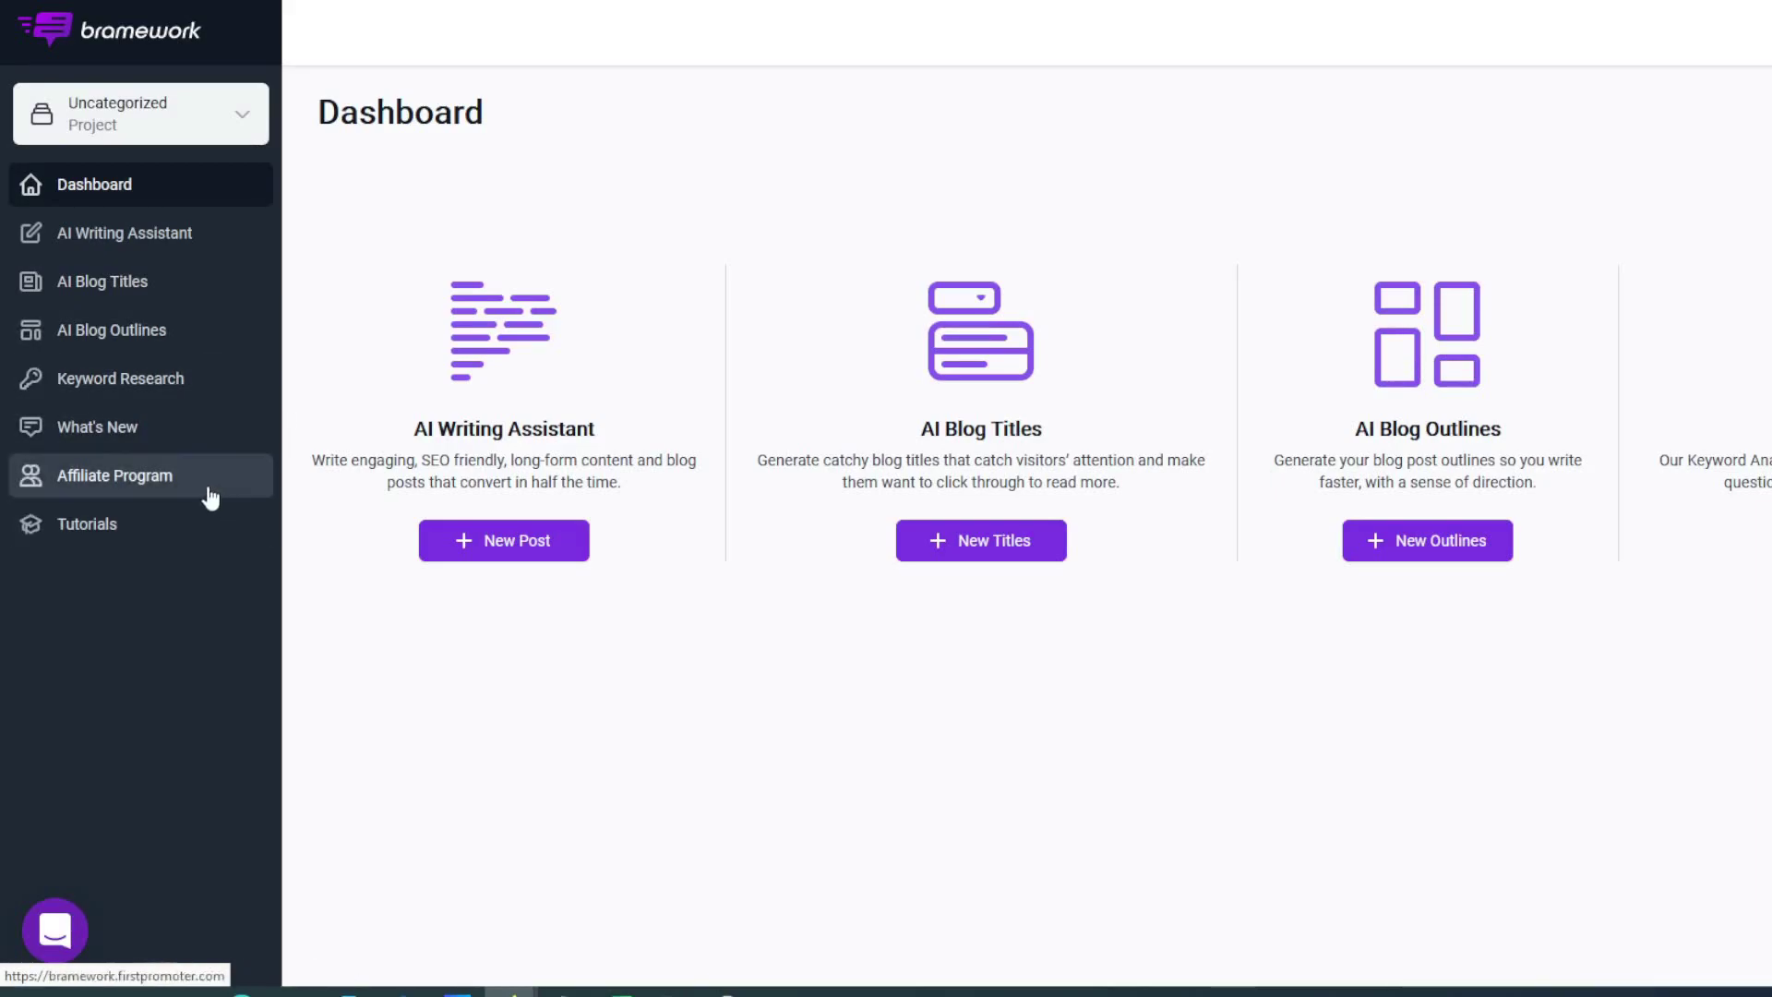
{"action": "left_click", "coordinate": [135, 427]}
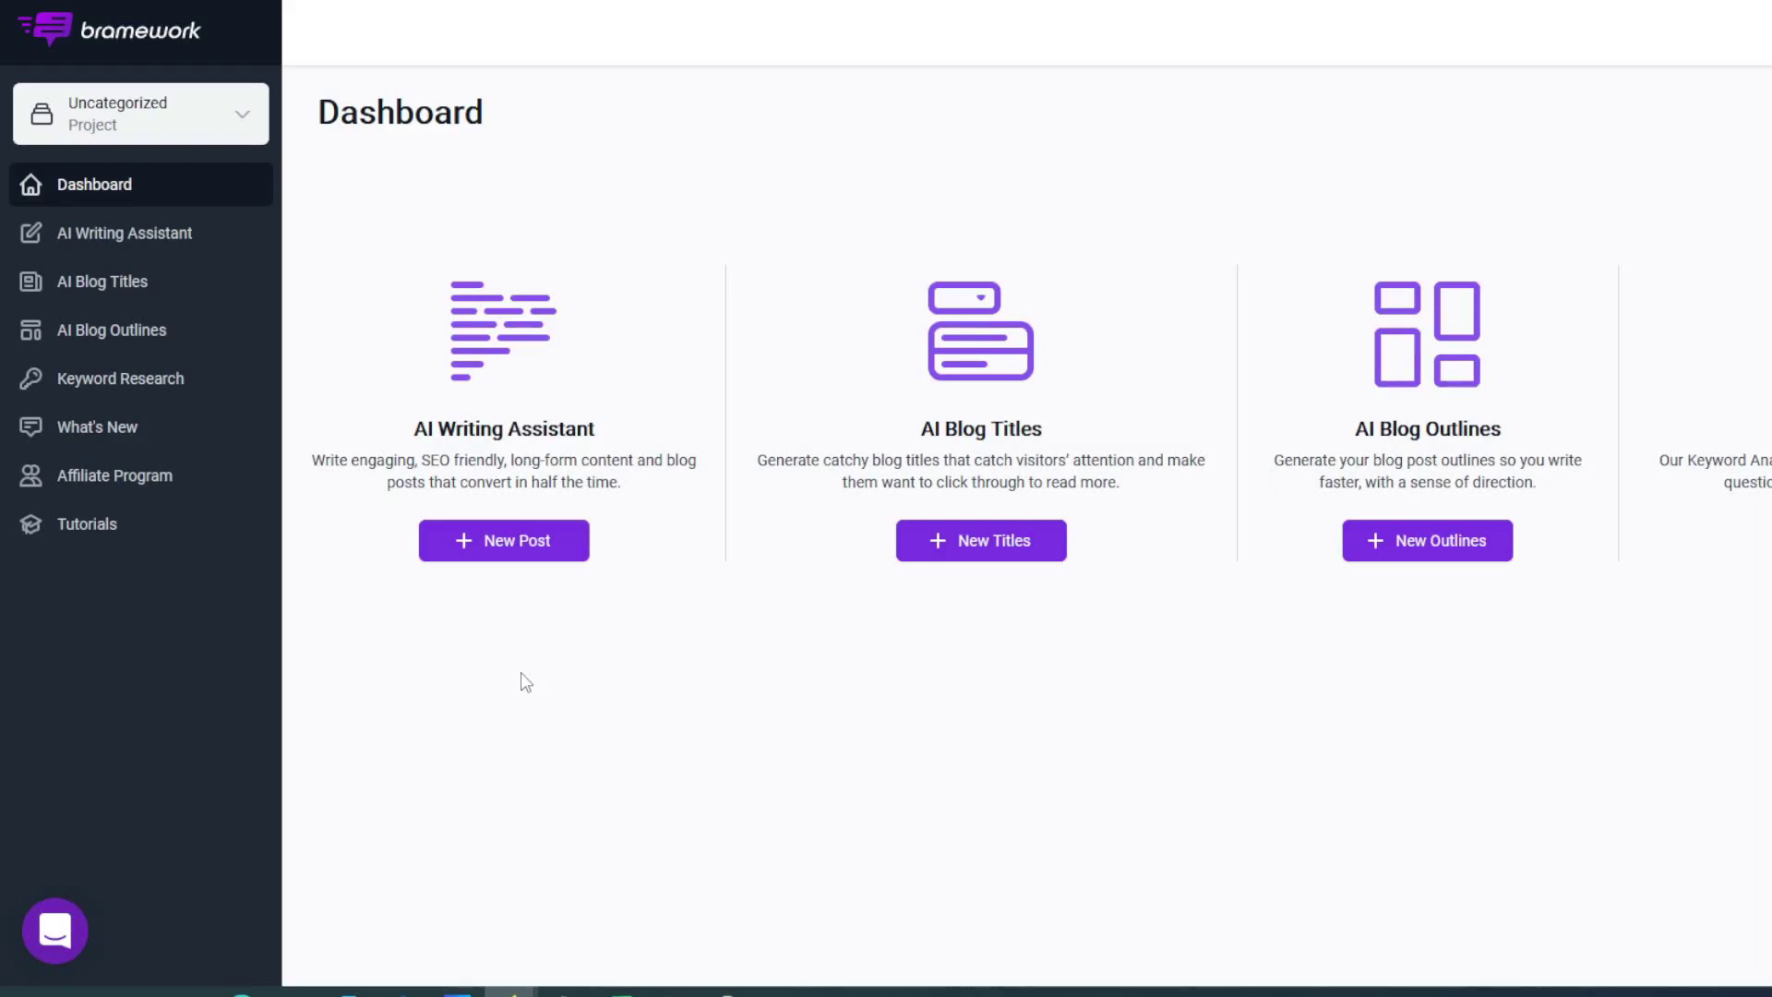
{"action": "left_click", "coordinate": [118, 115]}
{"action": "left_click", "coordinate": [118, 177]}
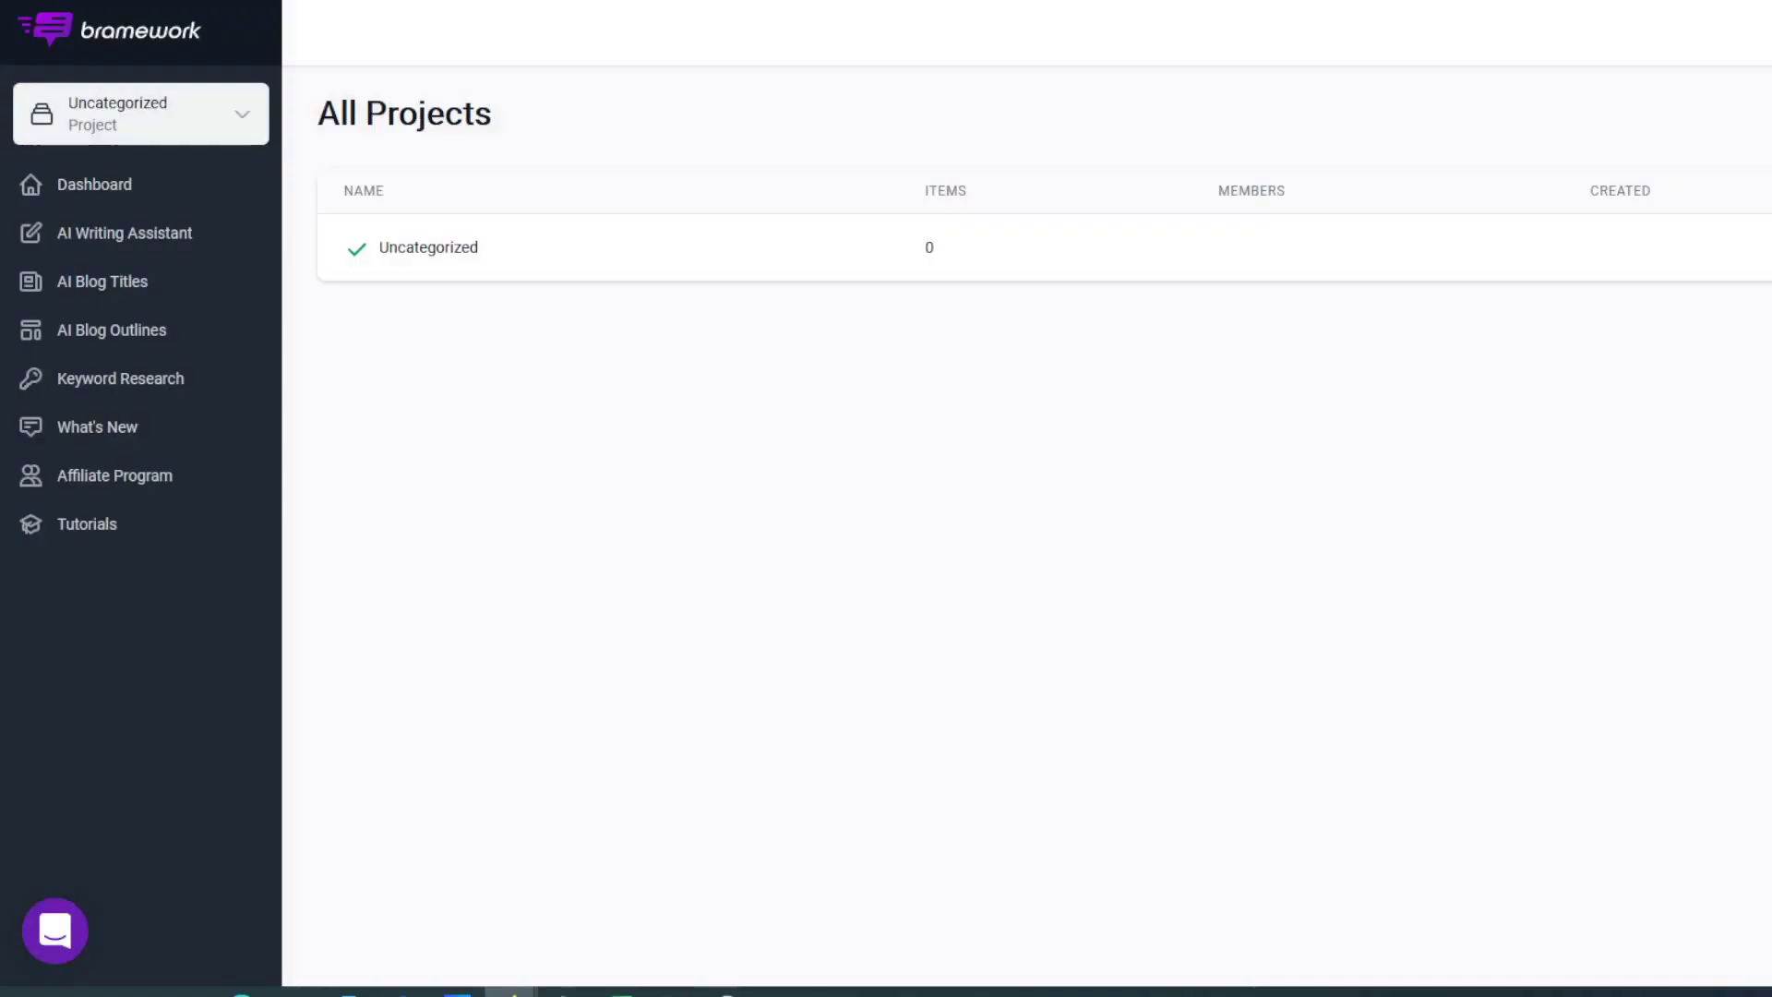
{"action": "left_click", "coordinate": [1768, 767]}
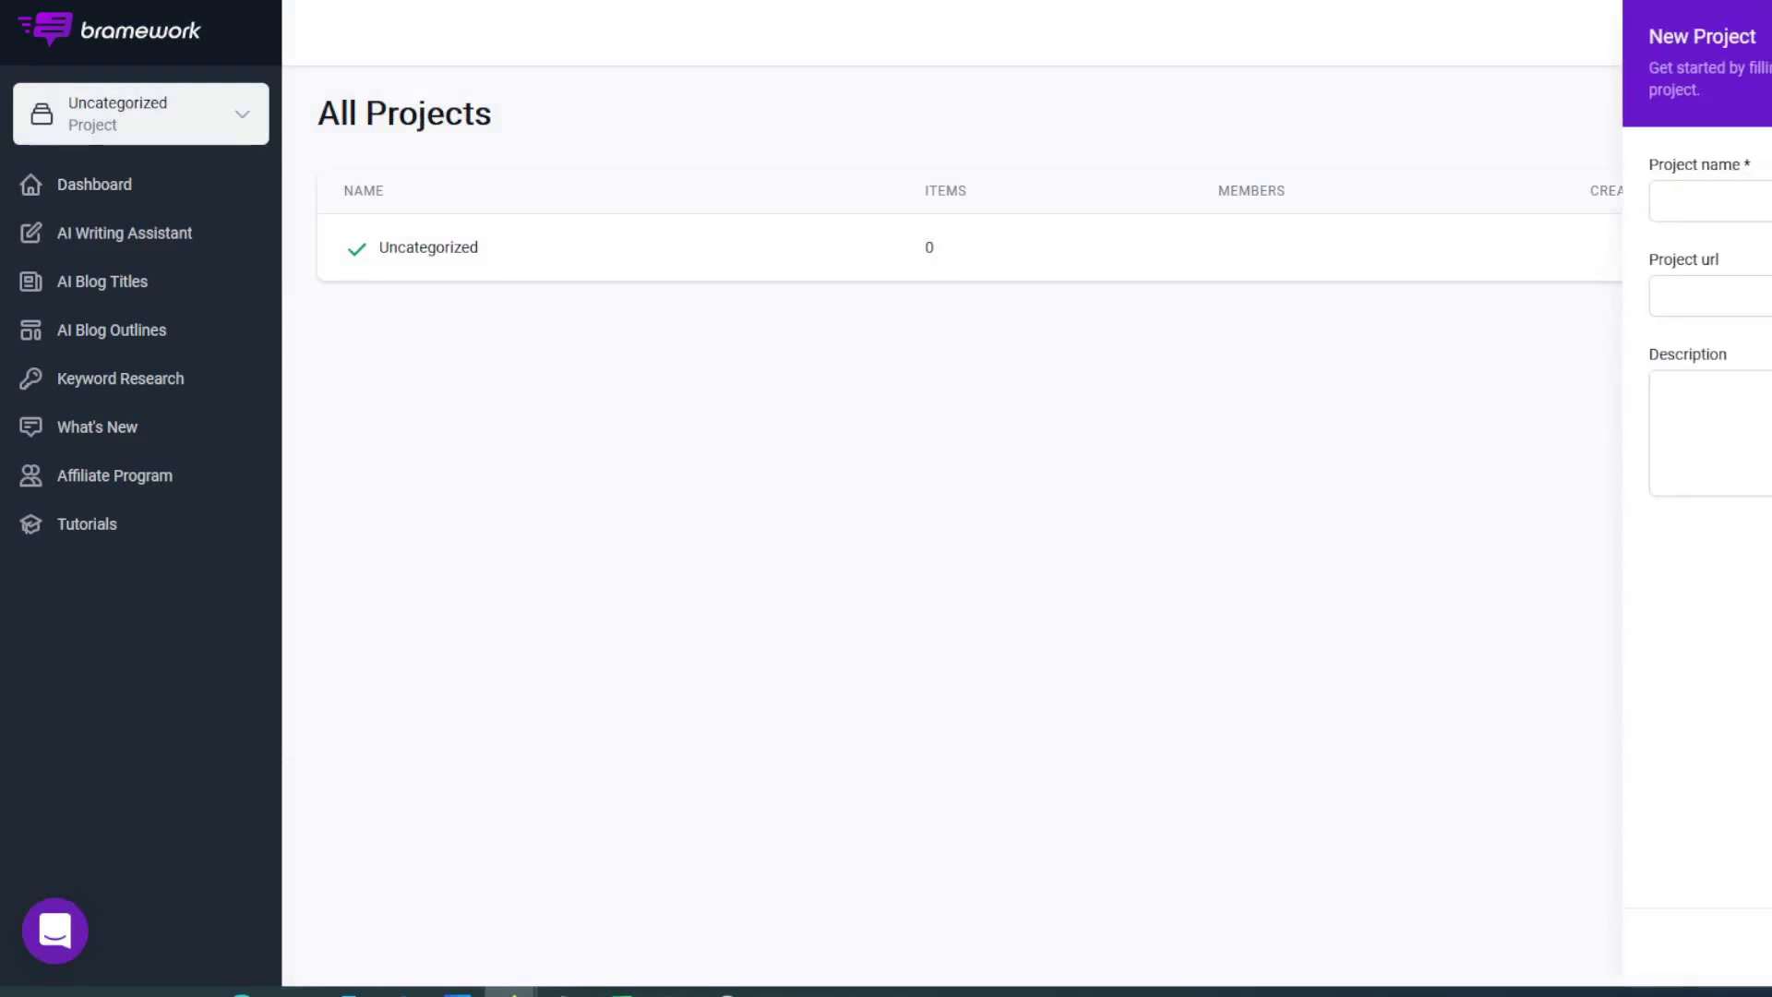
{"action": "left_click", "coordinate": [1756, 202]}
{"action": "type", "text": "Mountain Biking"}
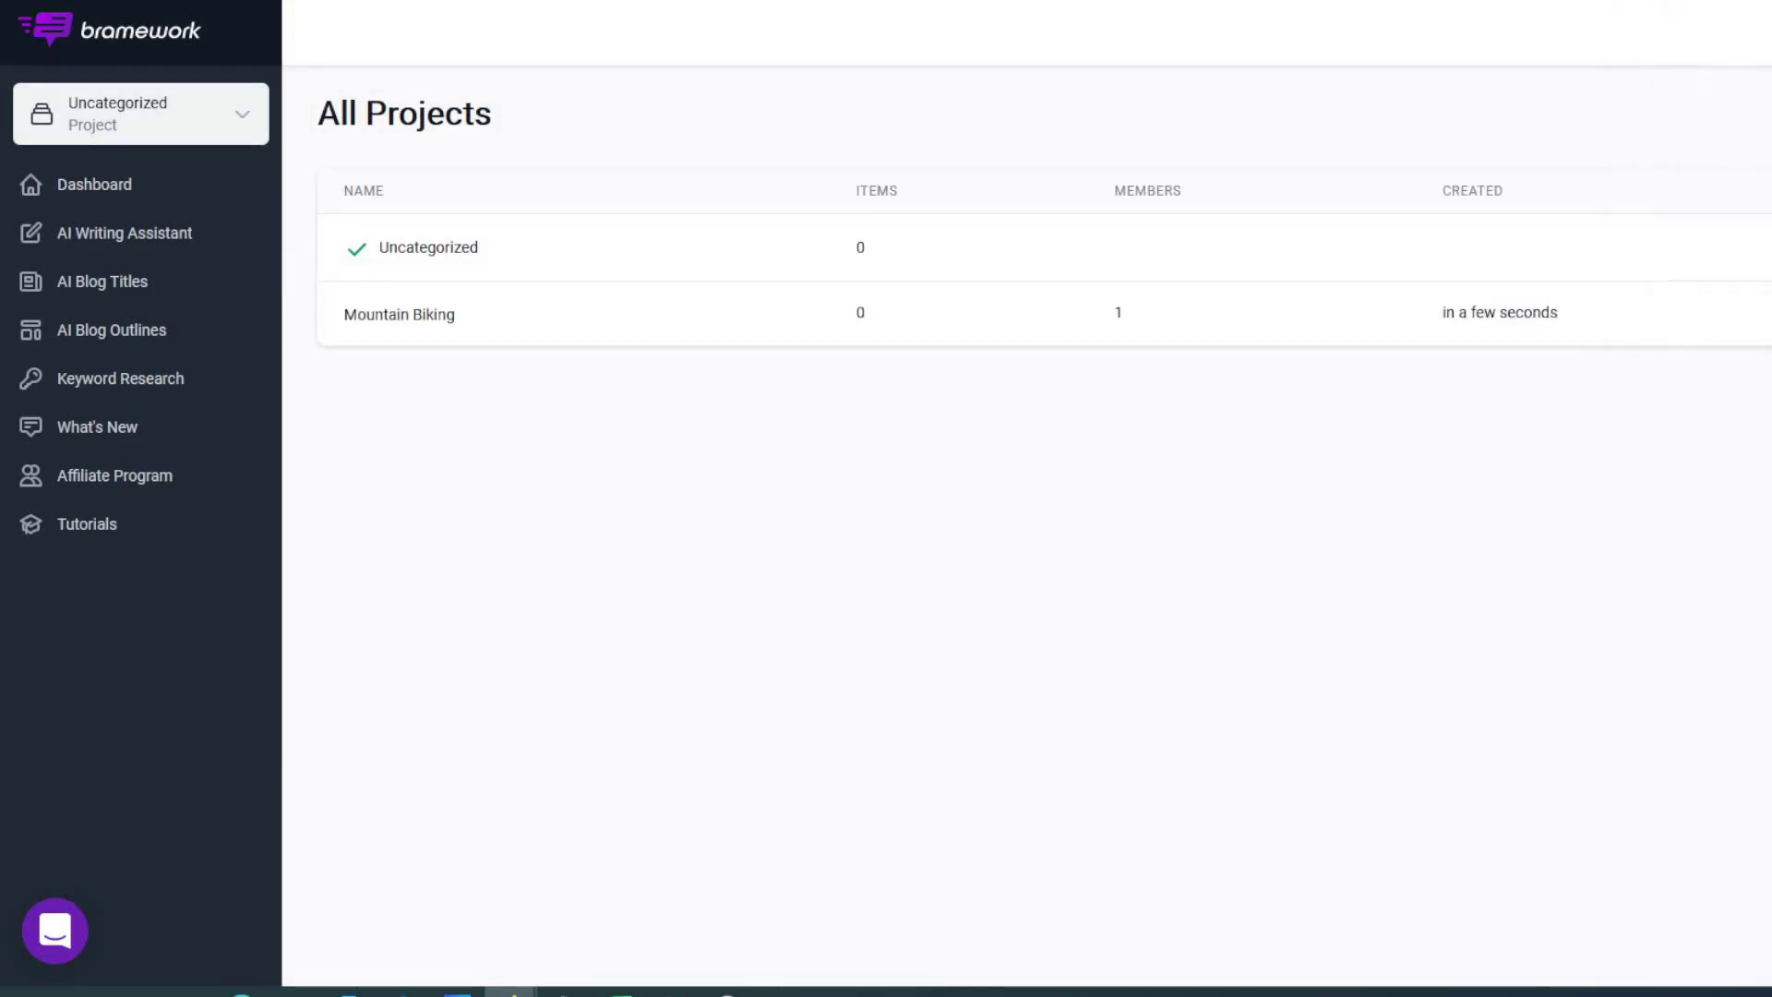
{"action": "left_click", "coordinate": [400, 319]}
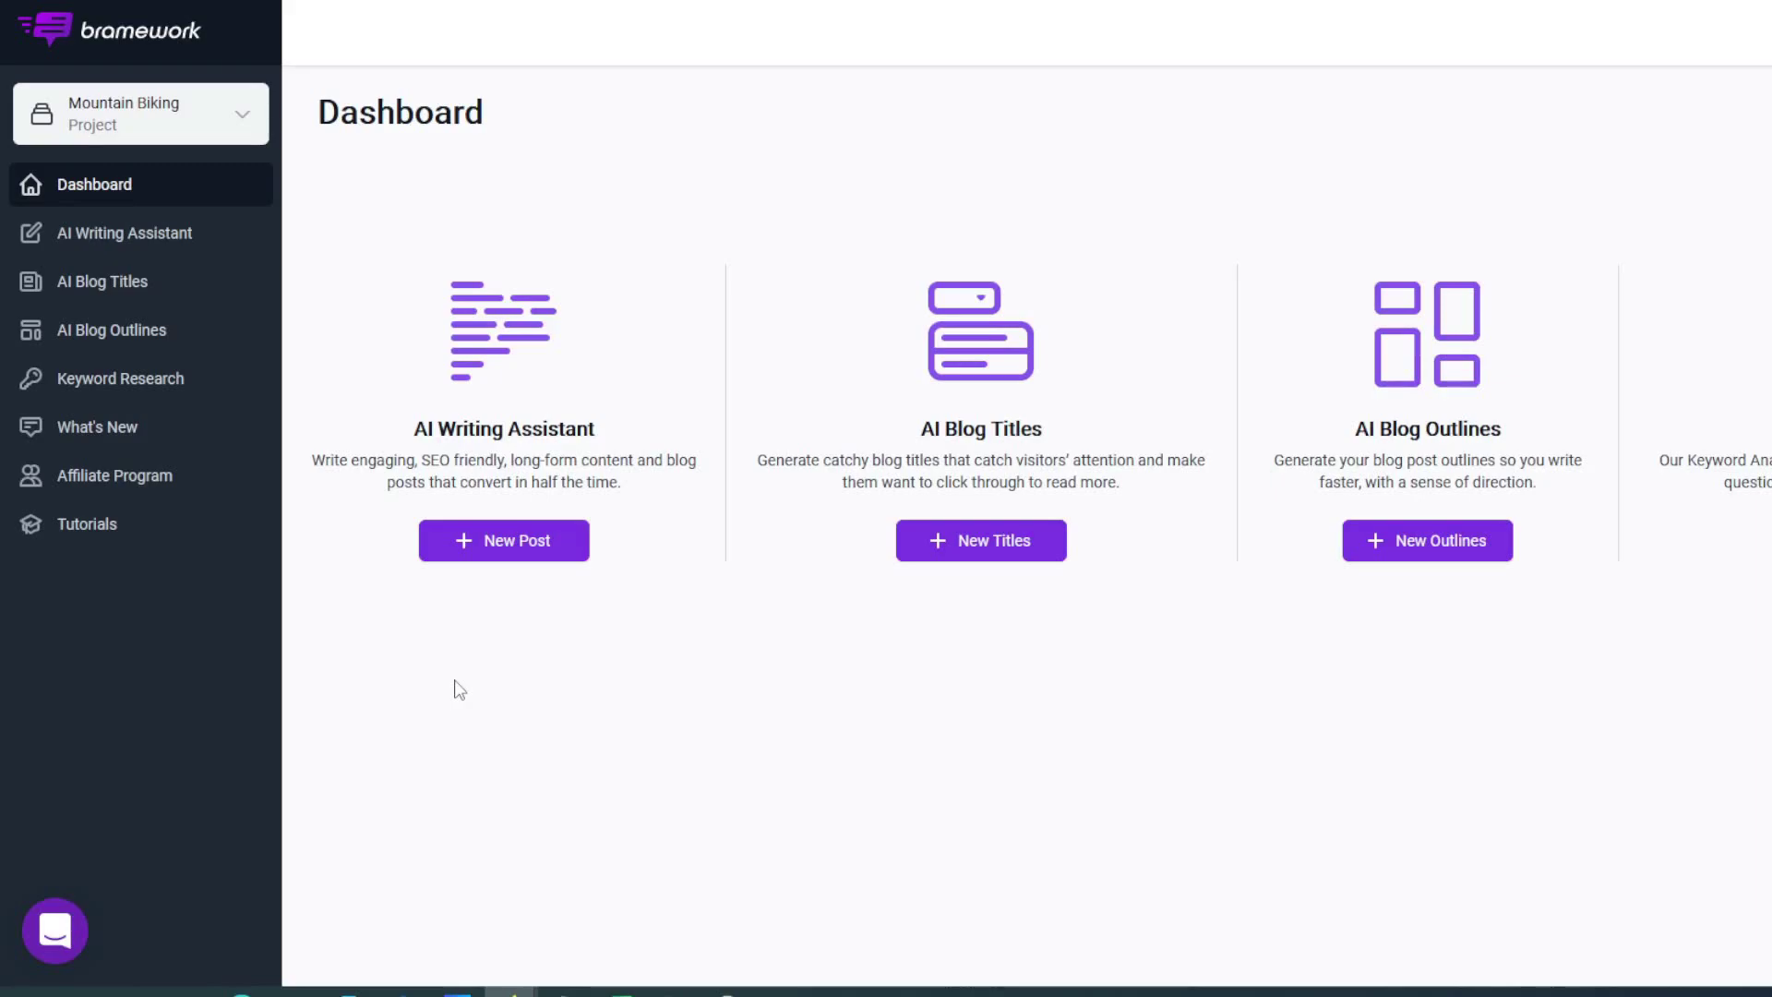
Start a new AI post with the keyword 'how to choose a mountain bike' and continue
{"action": "left_click", "coordinate": [514, 546]}
{"action": "left_click", "coordinate": [735, 323]}
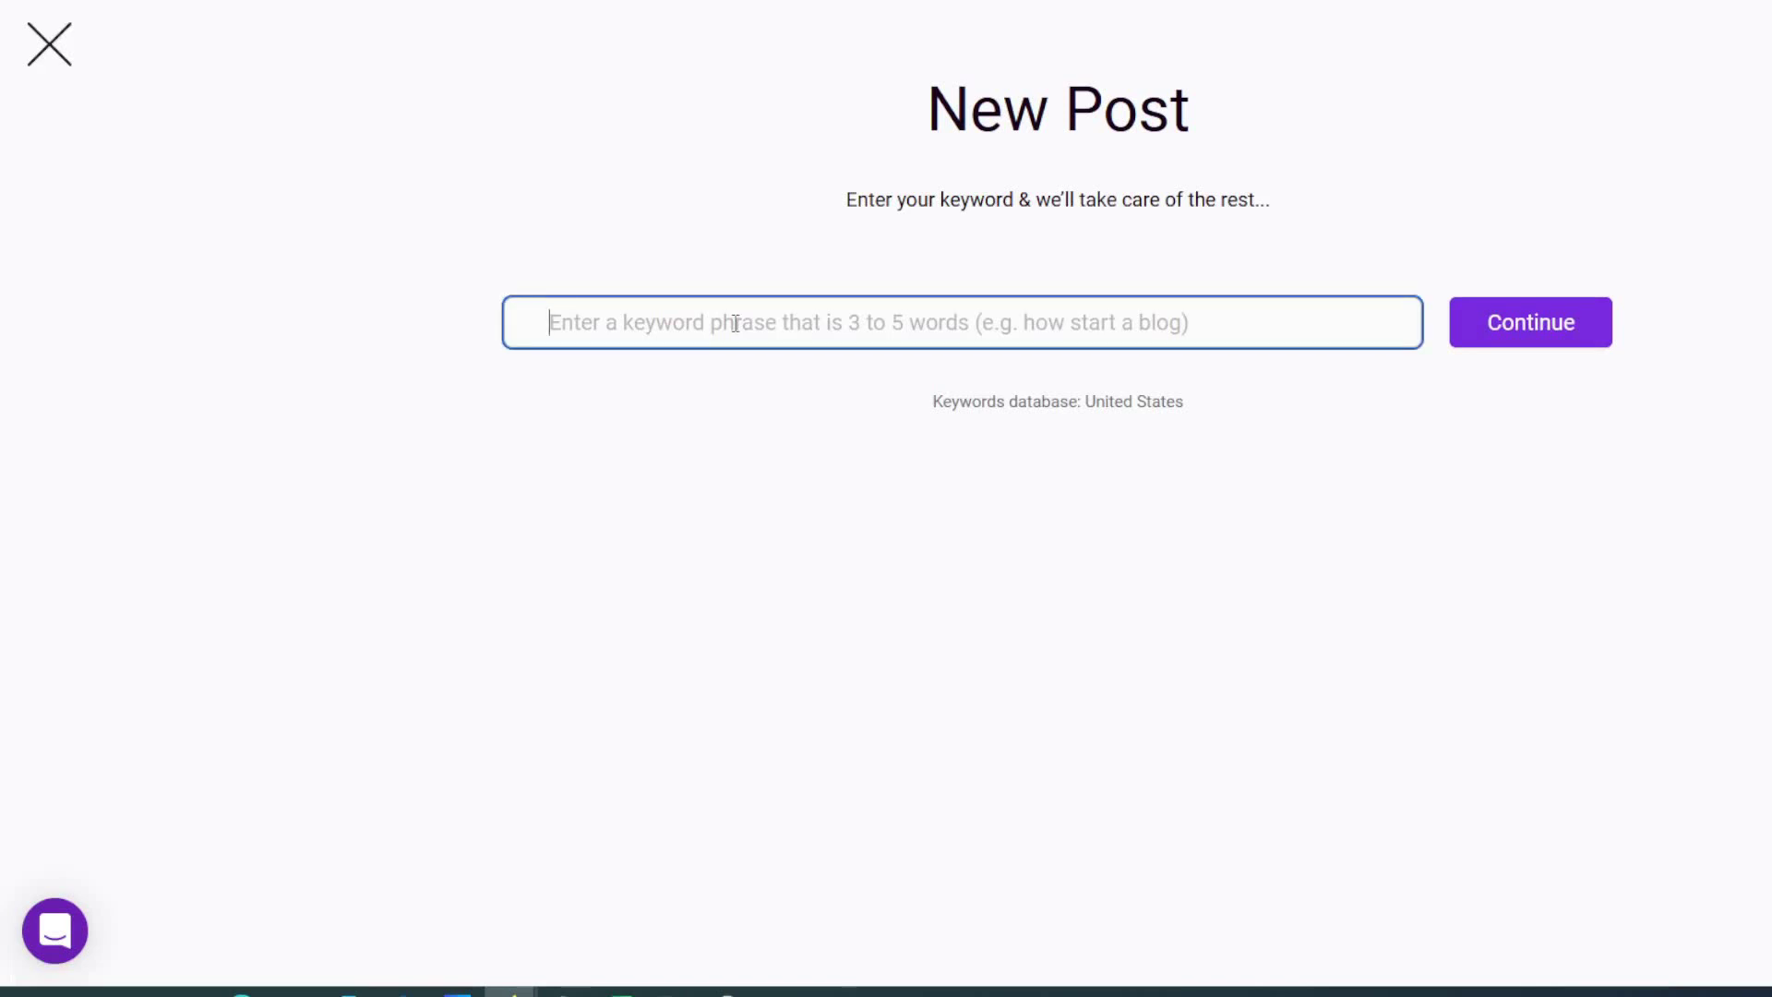
{"action": "type", "text": "how to"}
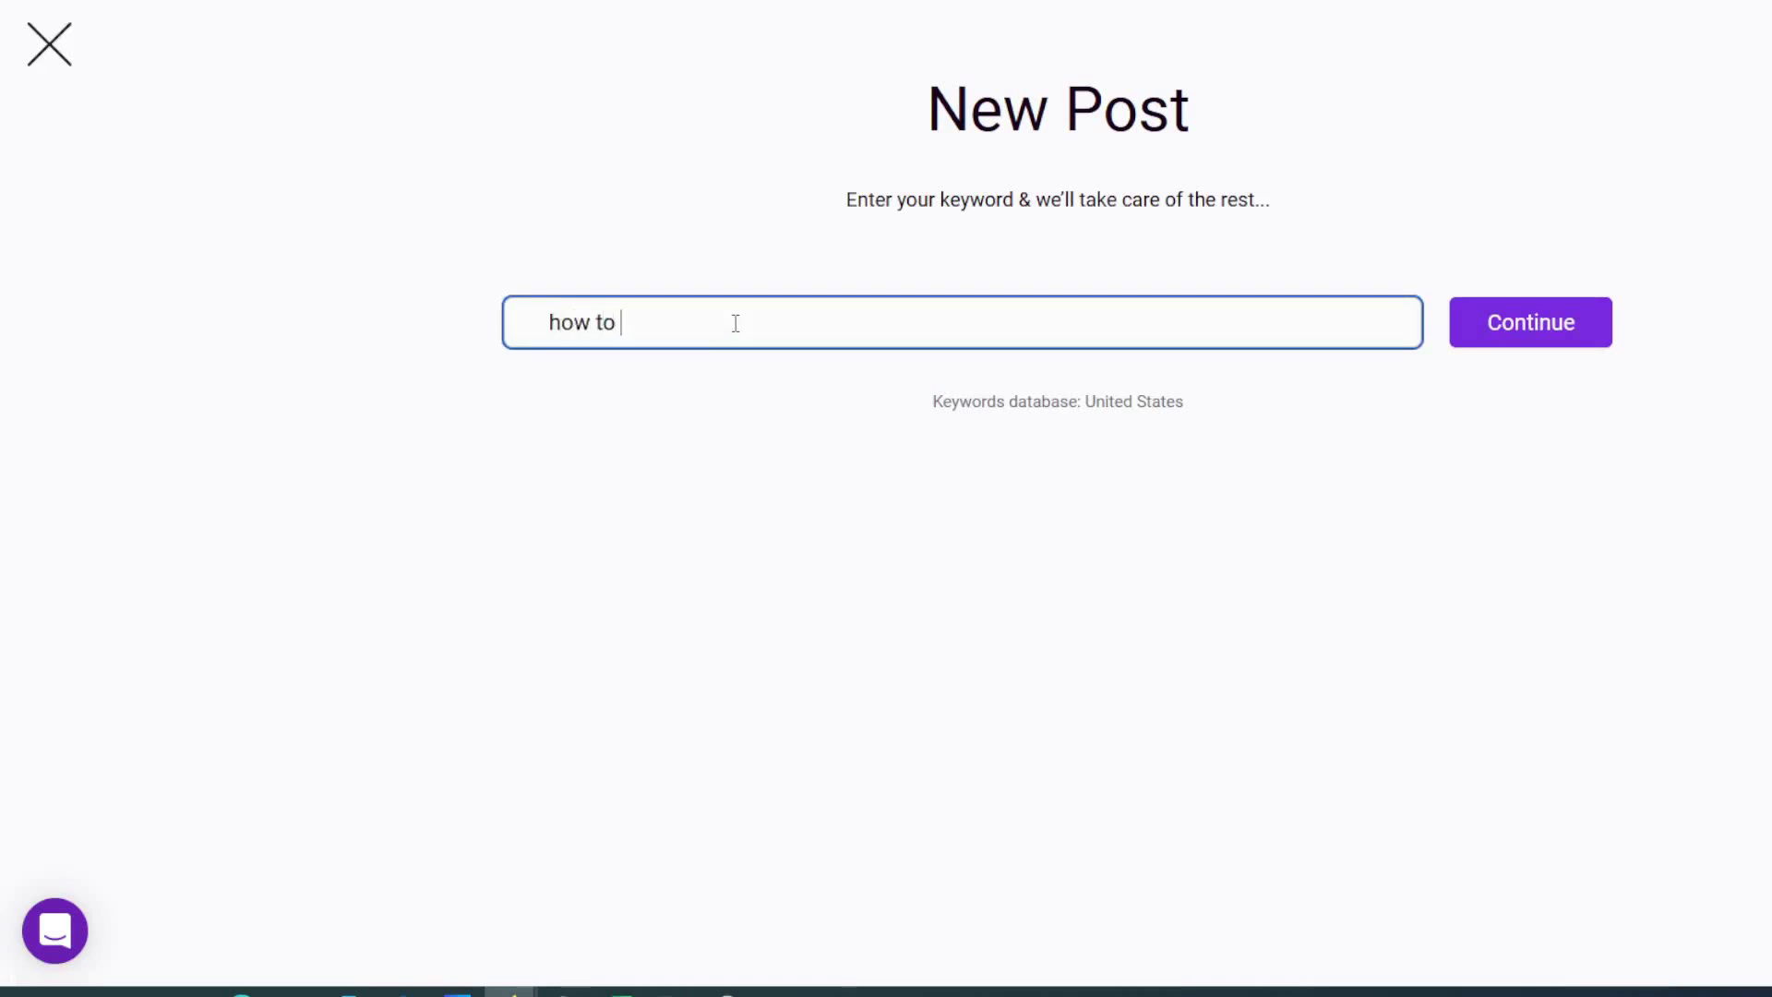
{"action": "type", "text": "choose a mountain bike"}
{"action": "left_click", "coordinate": [1566, 327]}
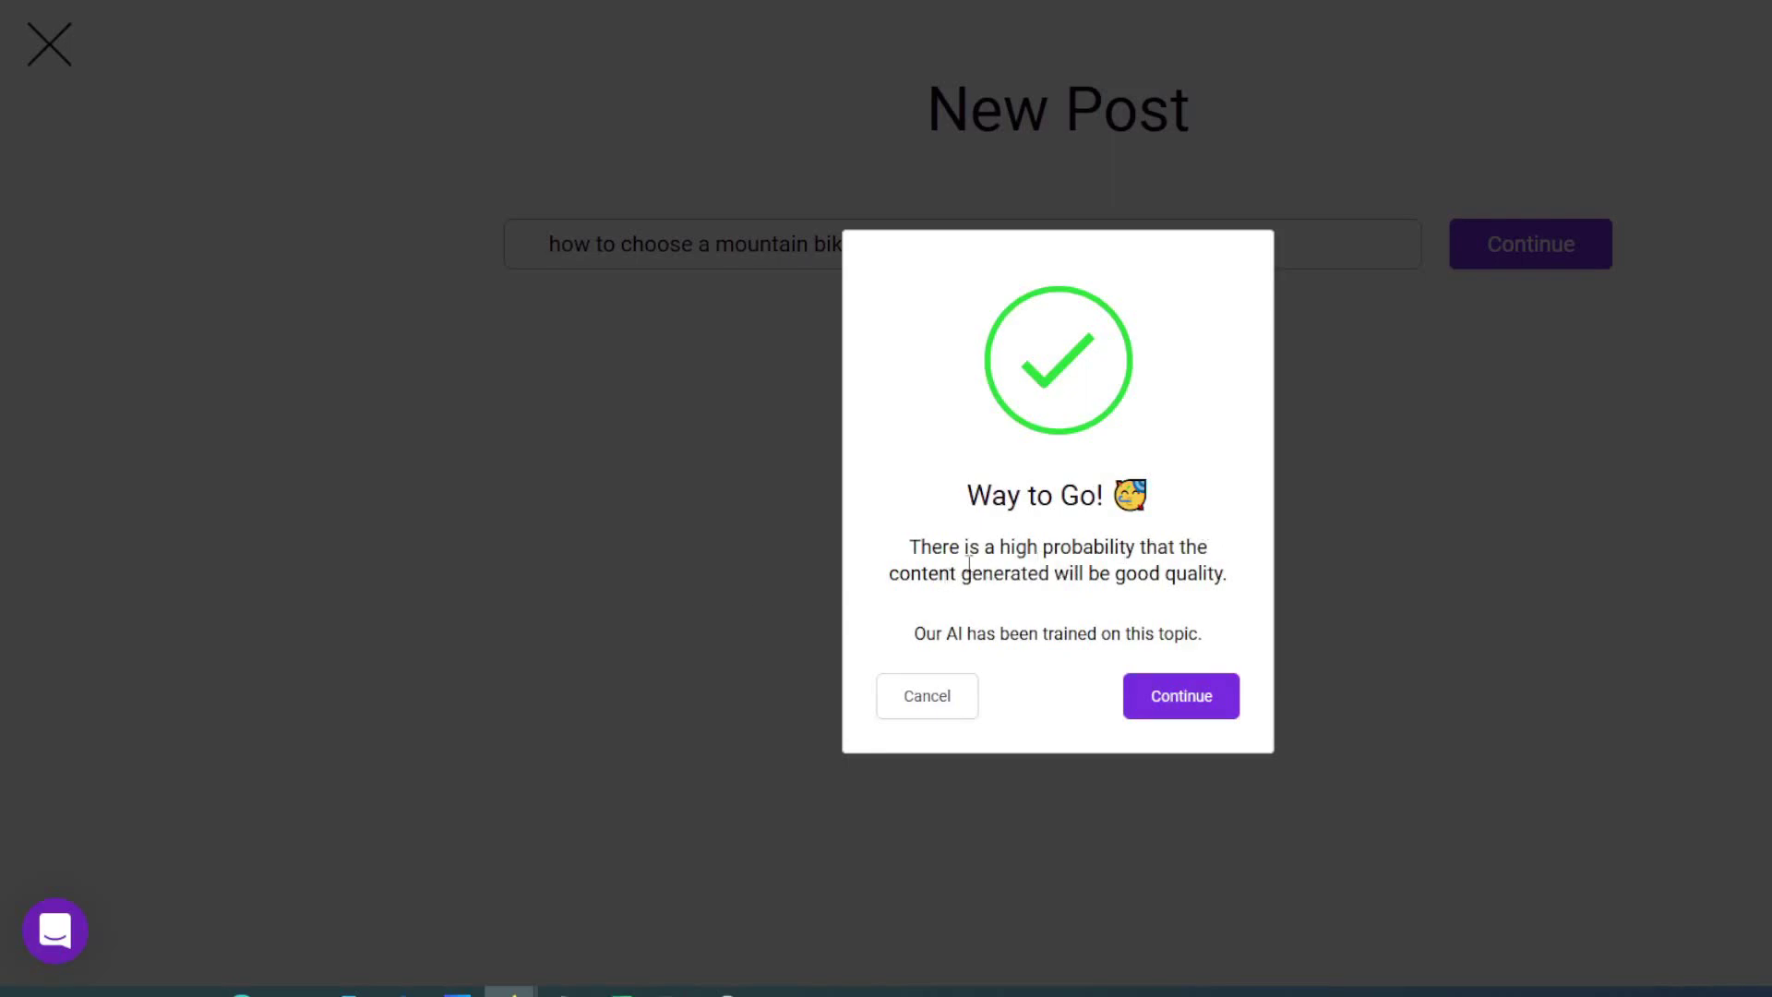
Add the good-bike, full-suspension, bike-size and 'how to choose a mountain bike?' questions as keywords, then create the post
{"action": "left_click", "coordinate": [1188, 696]}
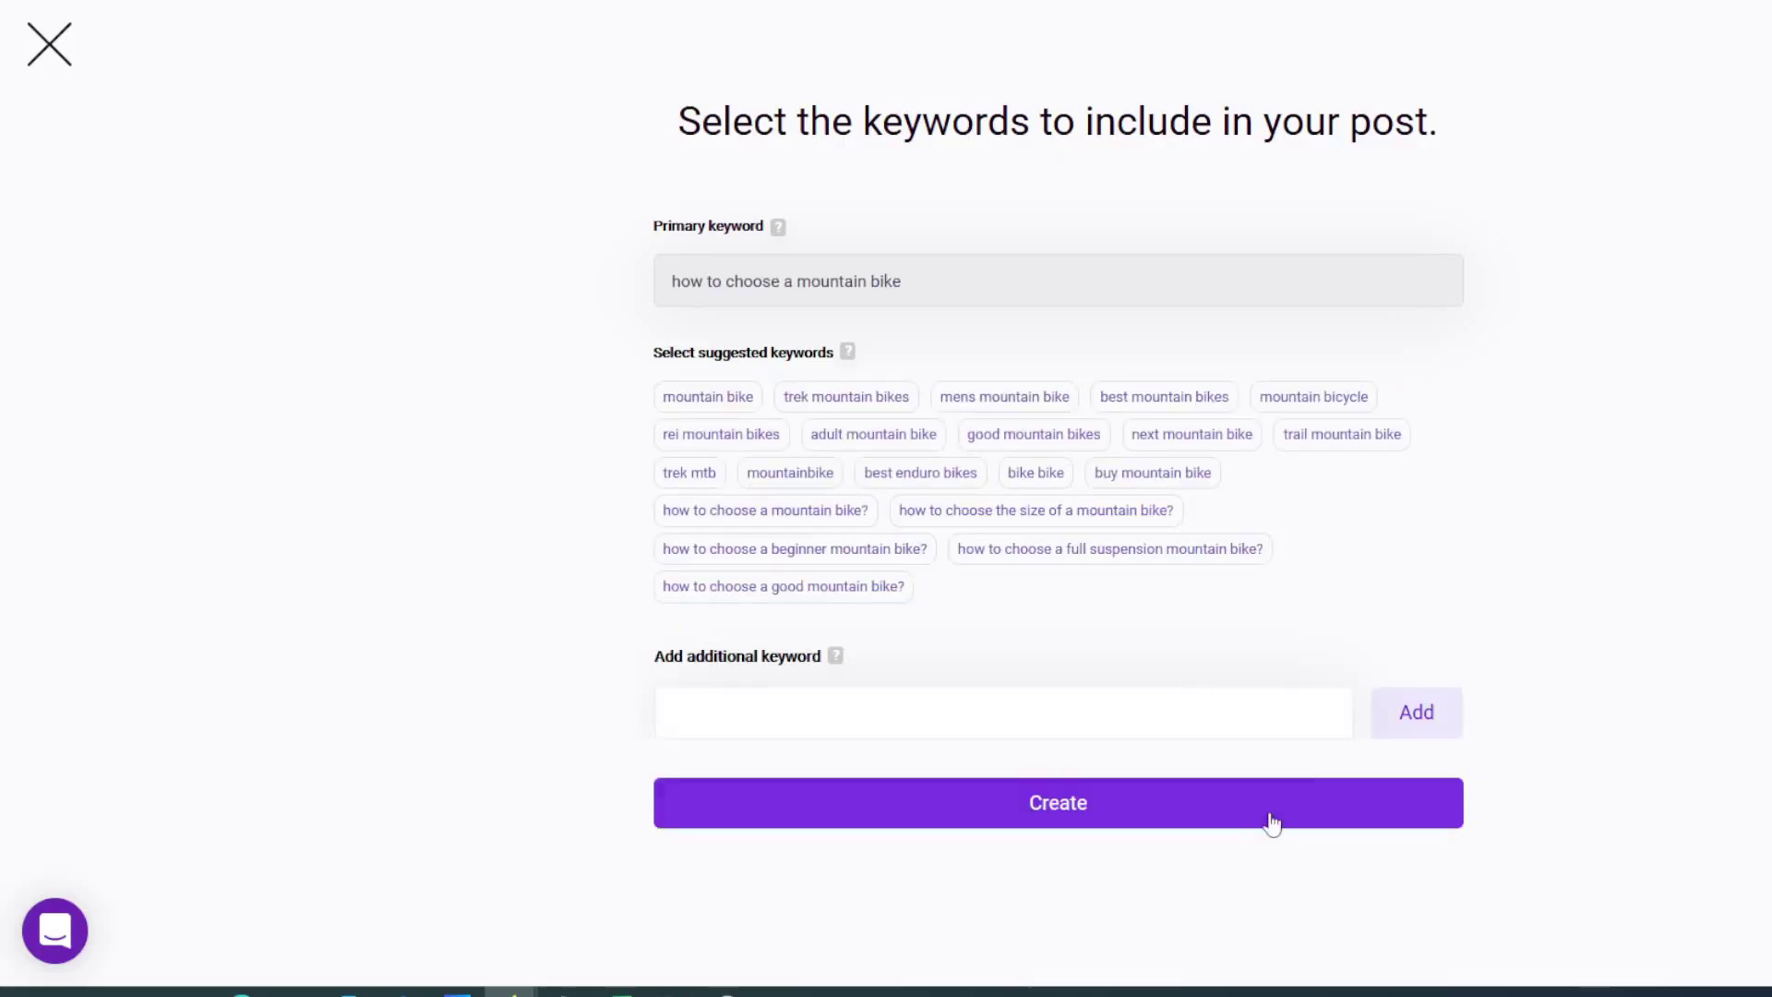
{"action": "left_click", "coordinate": [867, 586]}
{"action": "left_click", "coordinate": [1110, 550]}
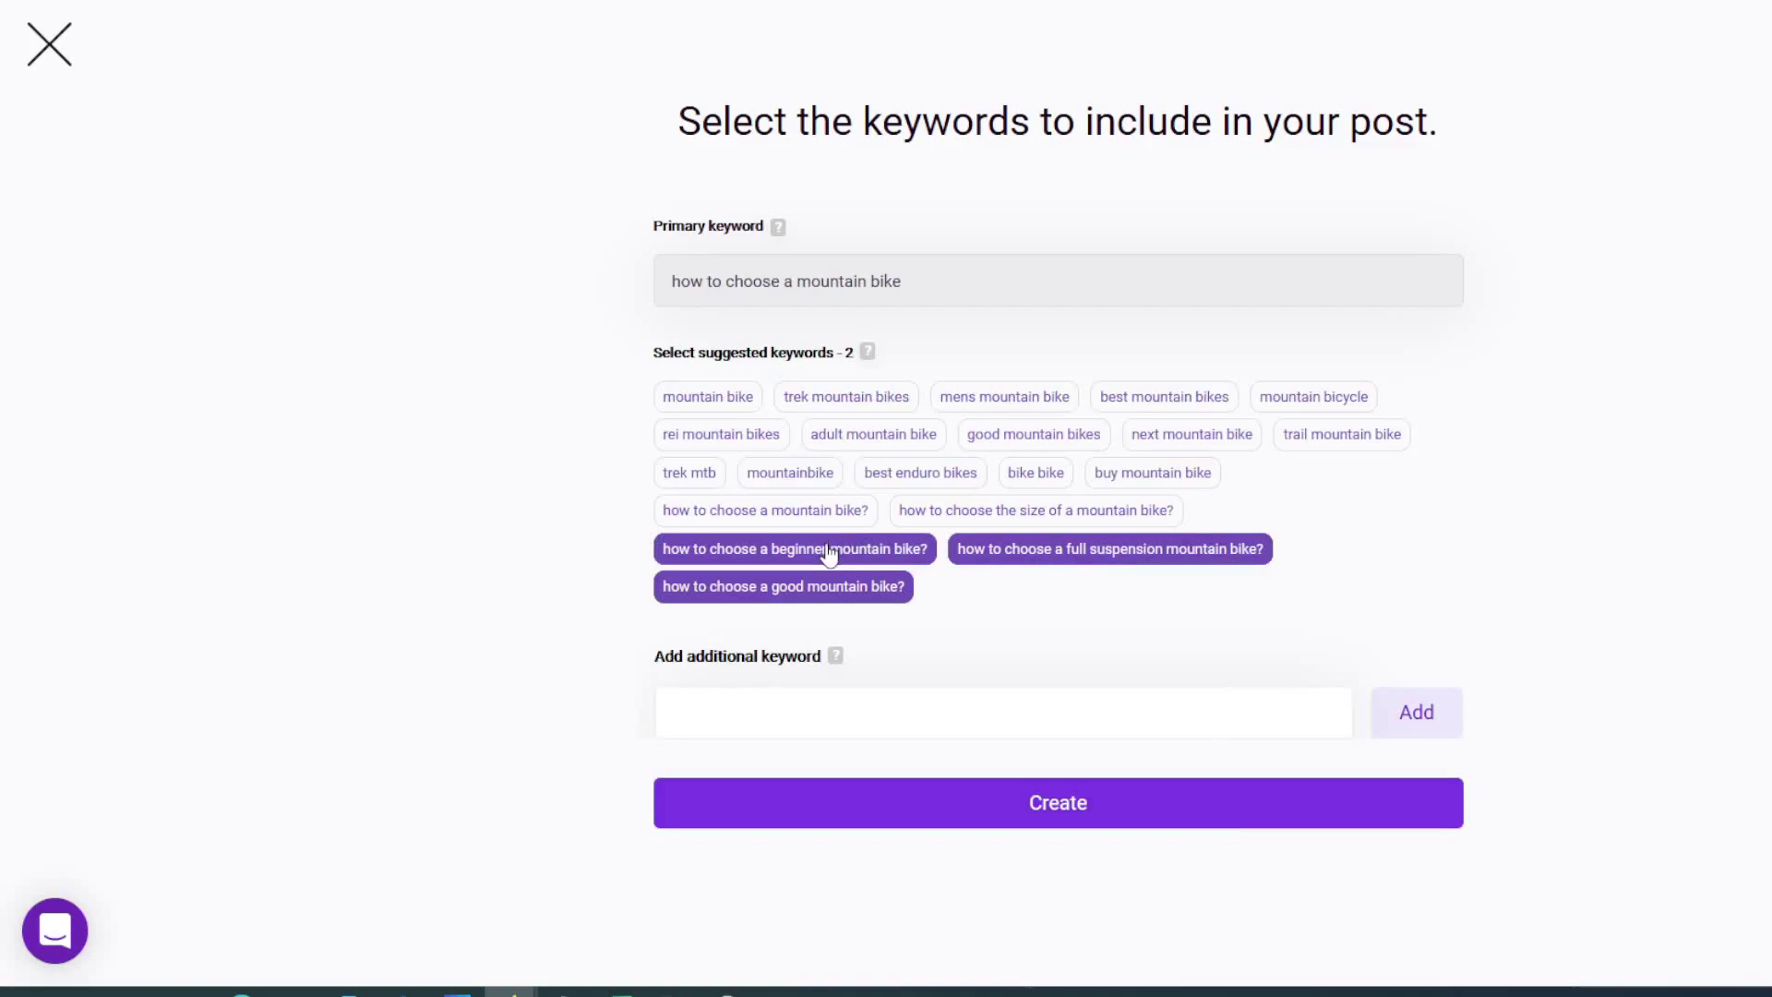
{"action": "left_click", "coordinate": [1025, 513]}
{"action": "left_click", "coordinate": [846, 512]}
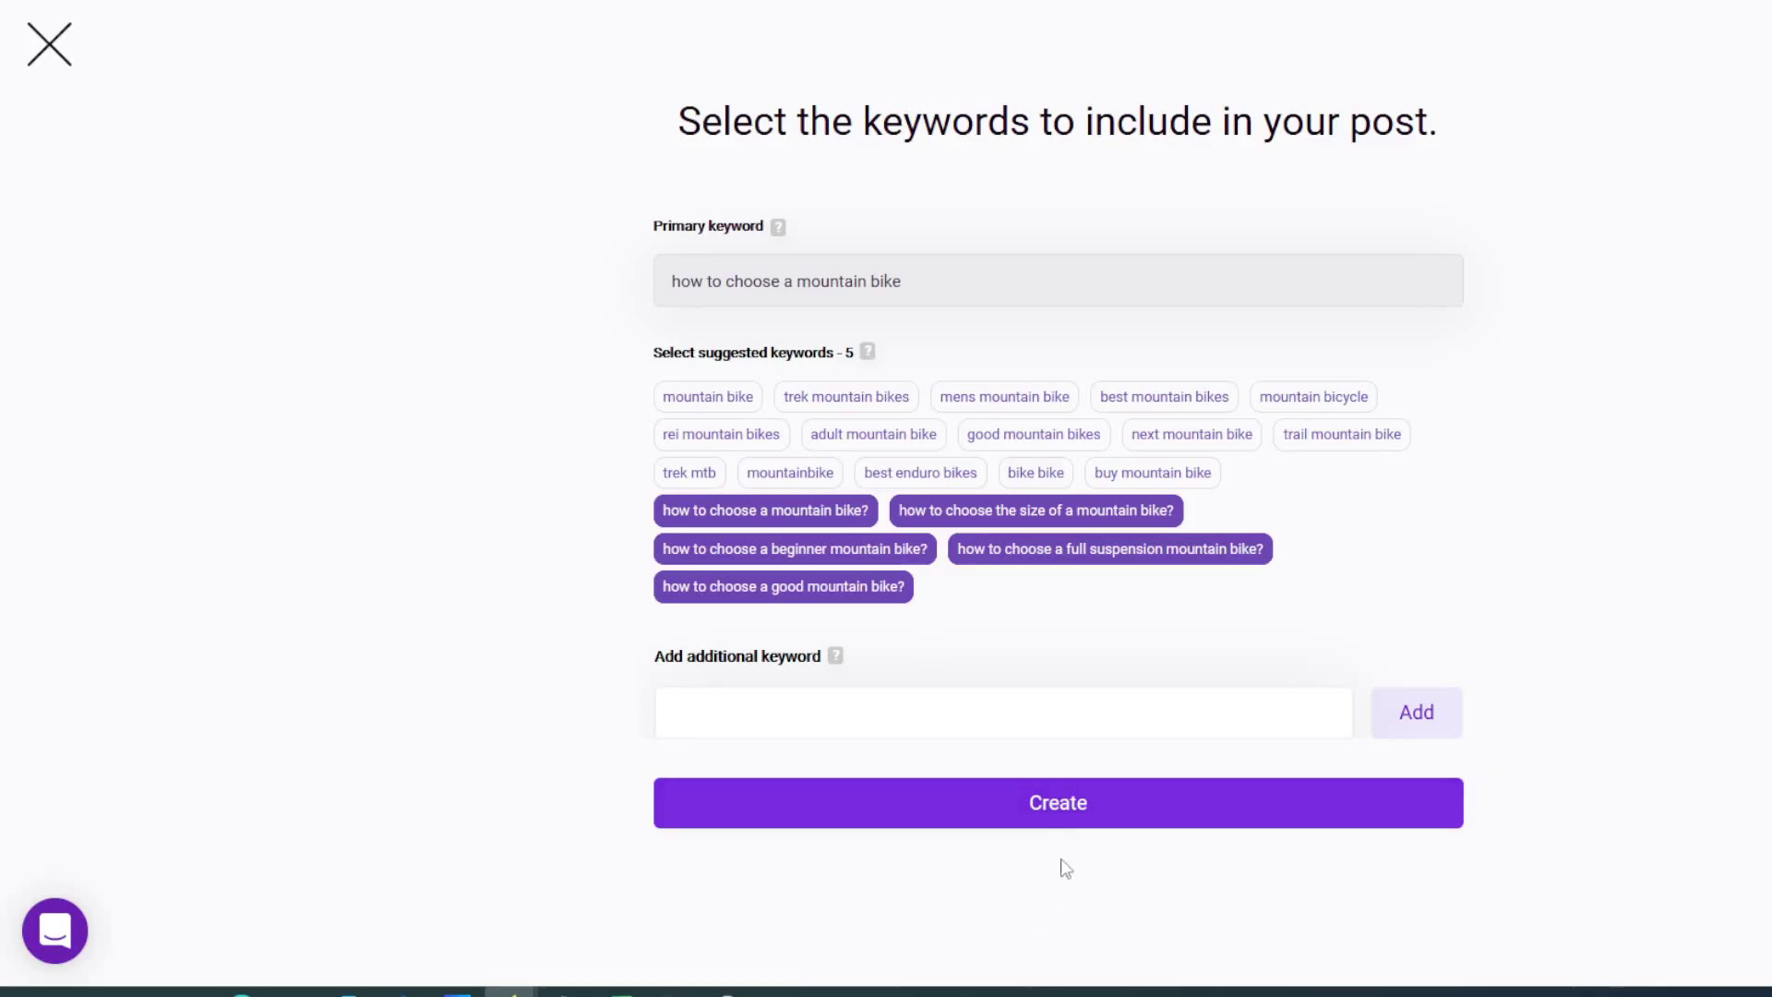
{"action": "left_click", "coordinate": [1033, 803]}
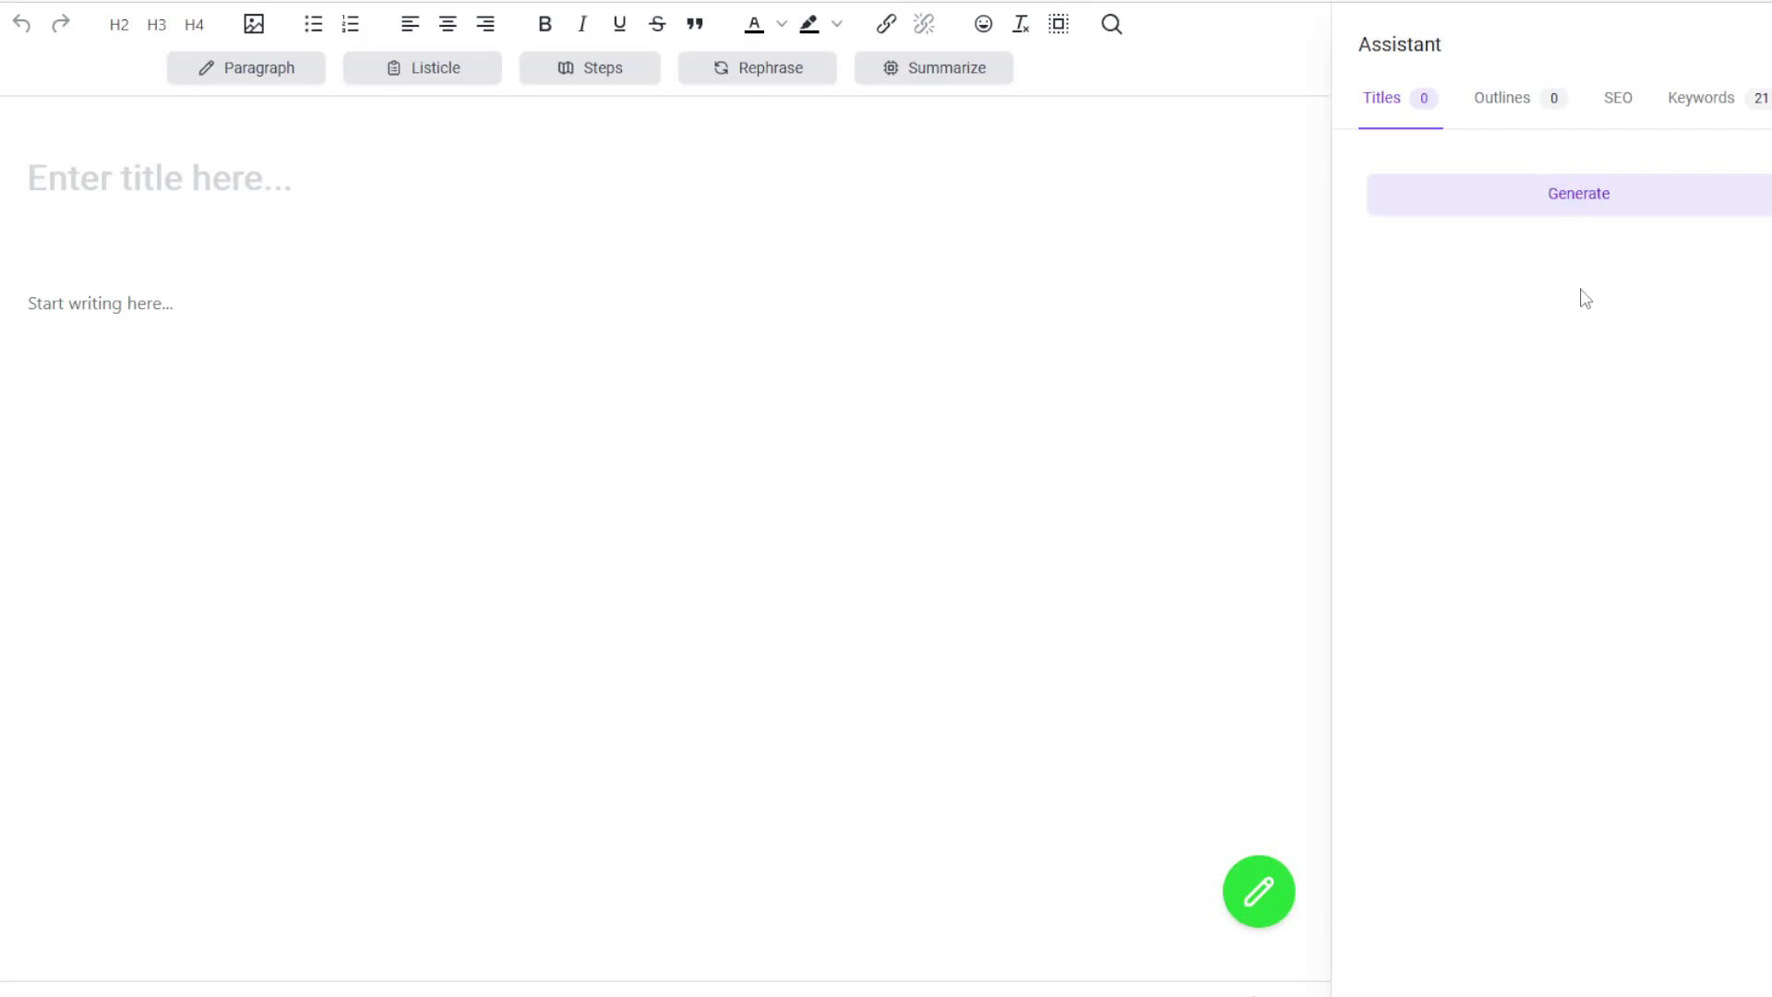
Title the post 'How To Choose A Mountain Bike: A Buyer's Guide' and insert the first generated outline
{"action": "left_click", "coordinate": [1583, 203]}
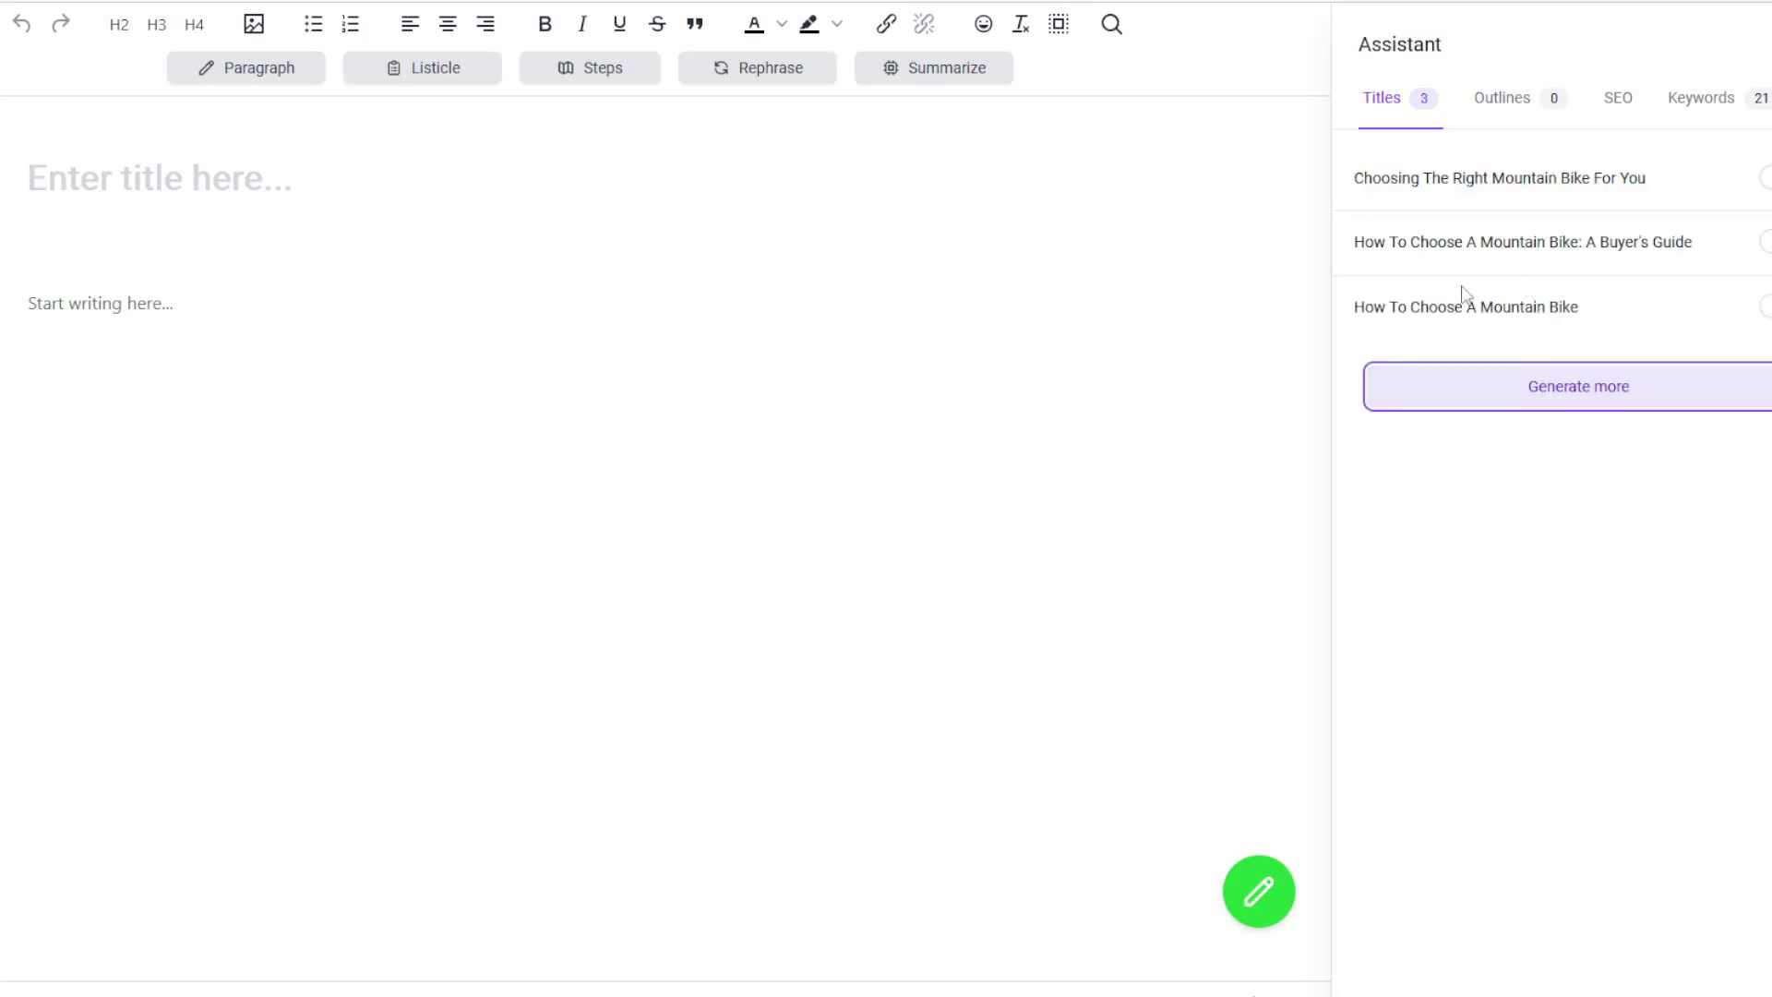
{"action": "left_click", "coordinate": [1755, 247]}
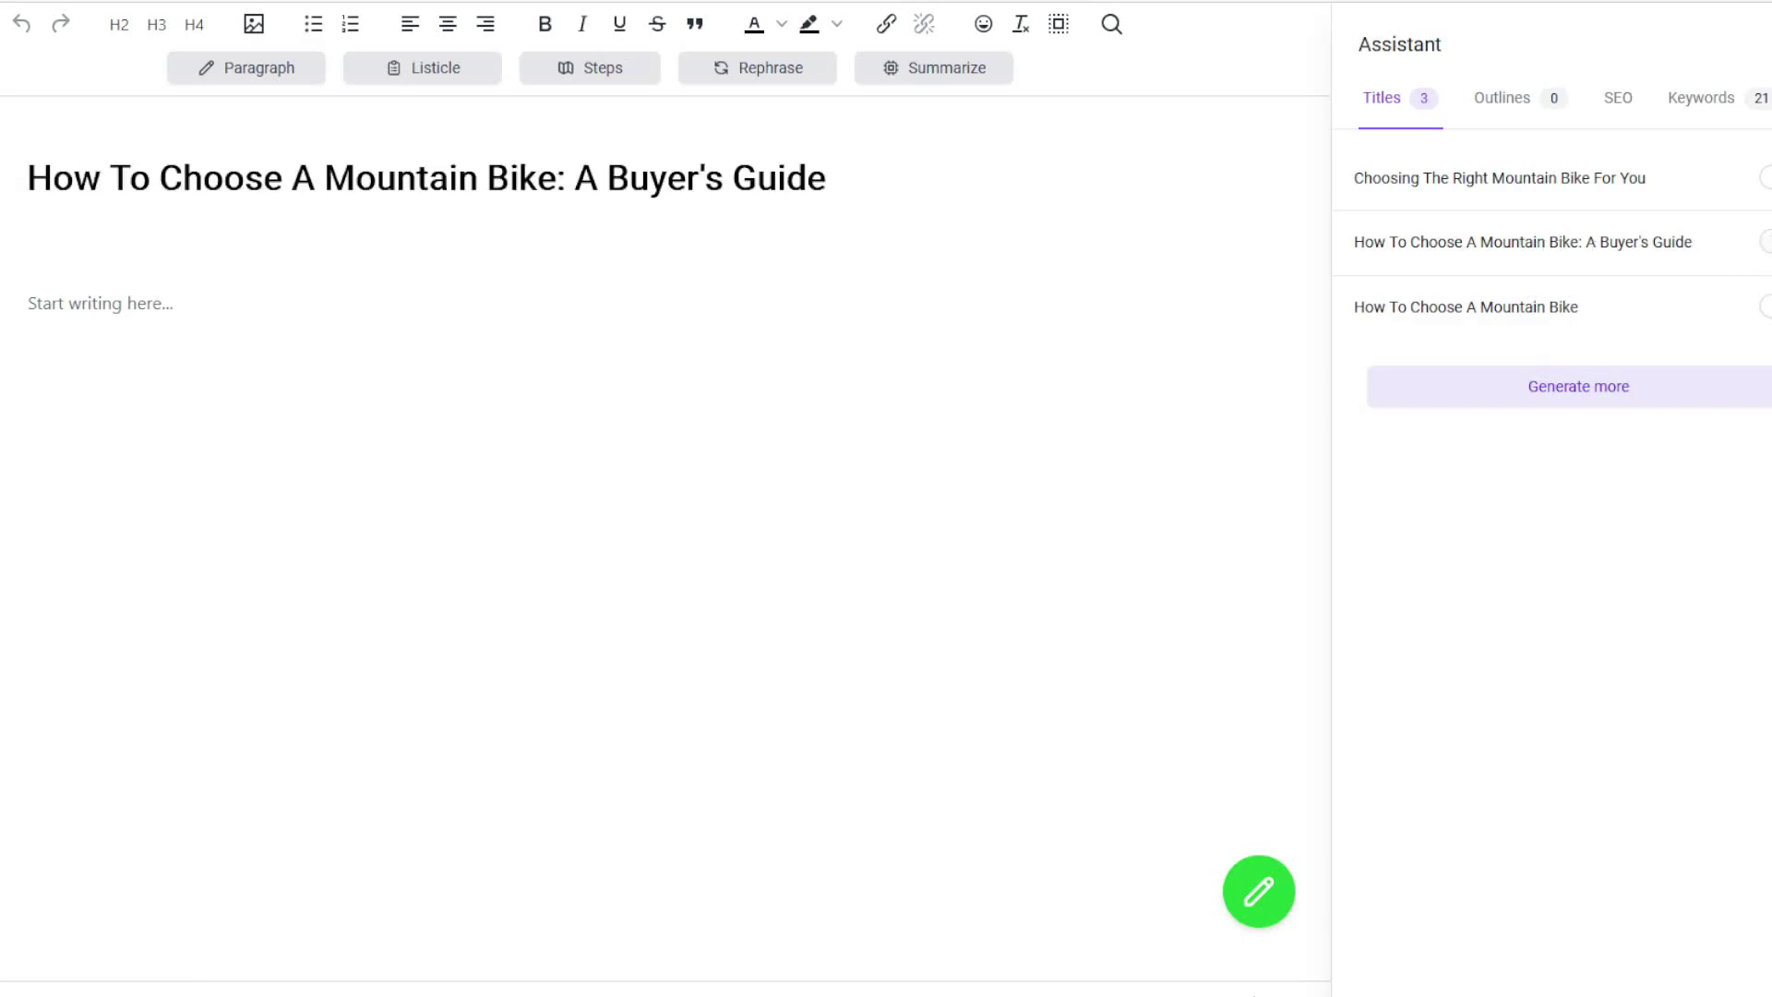
{"action": "left_click", "coordinate": [1514, 107]}
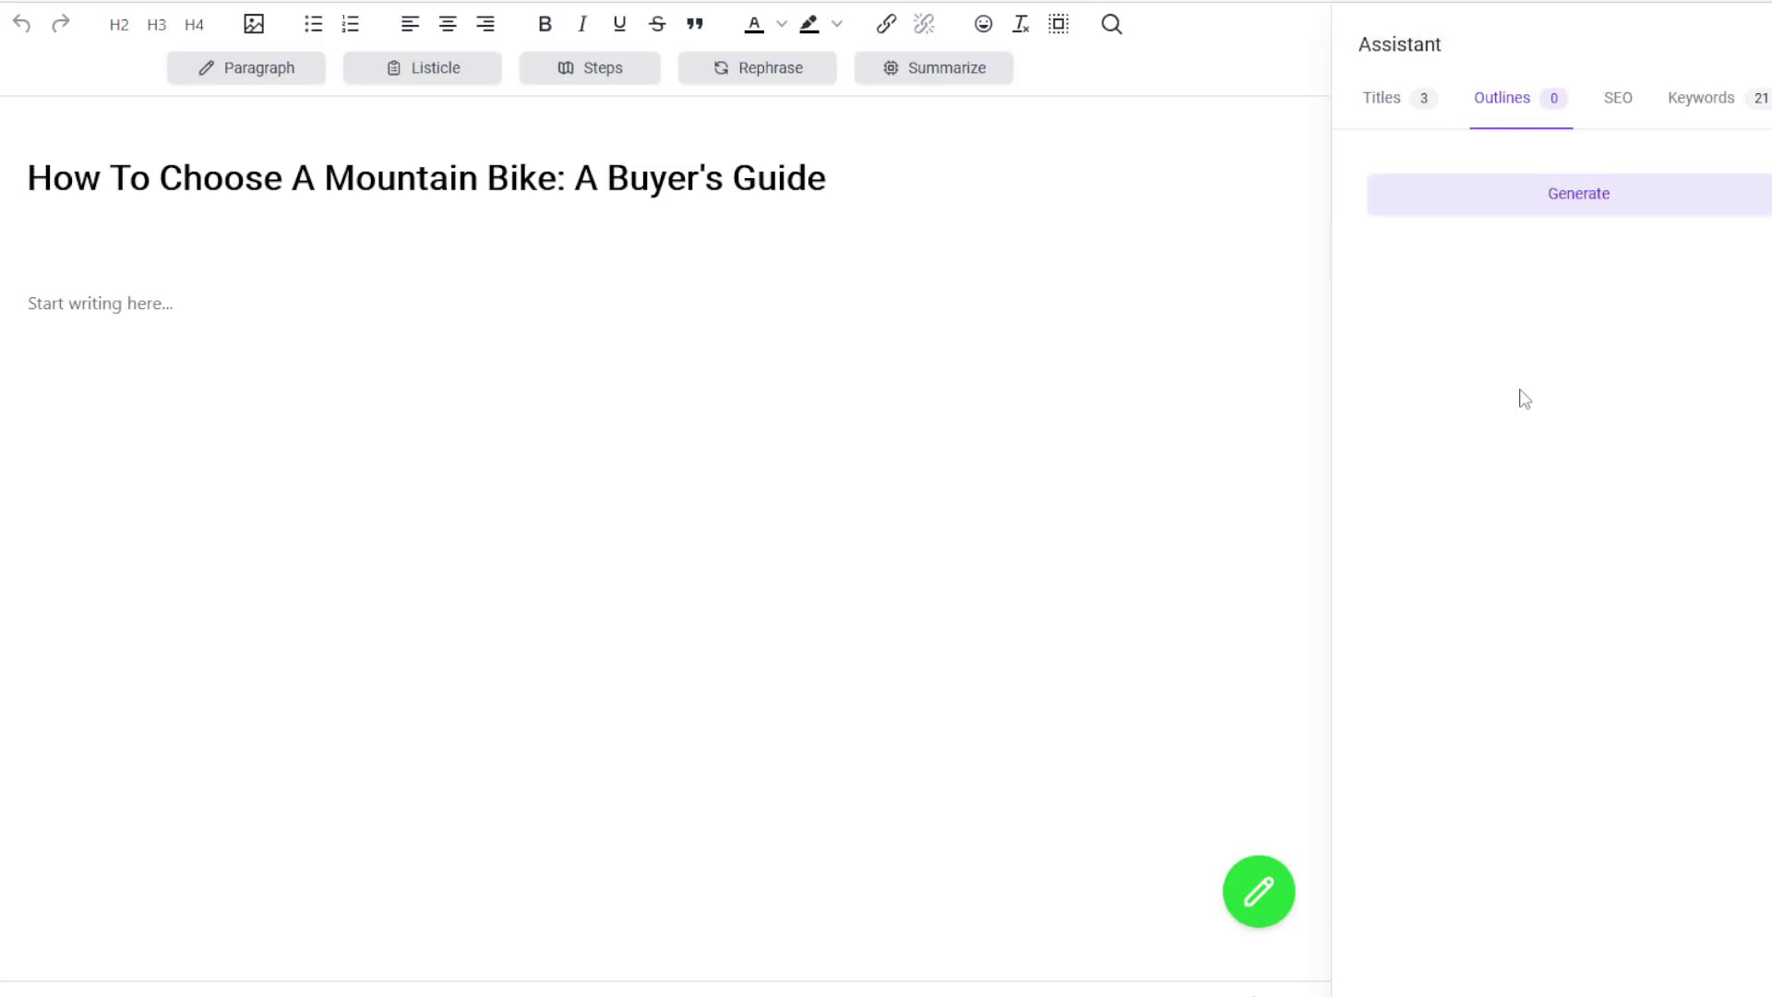
{"action": "left_click", "coordinate": [1562, 205]}
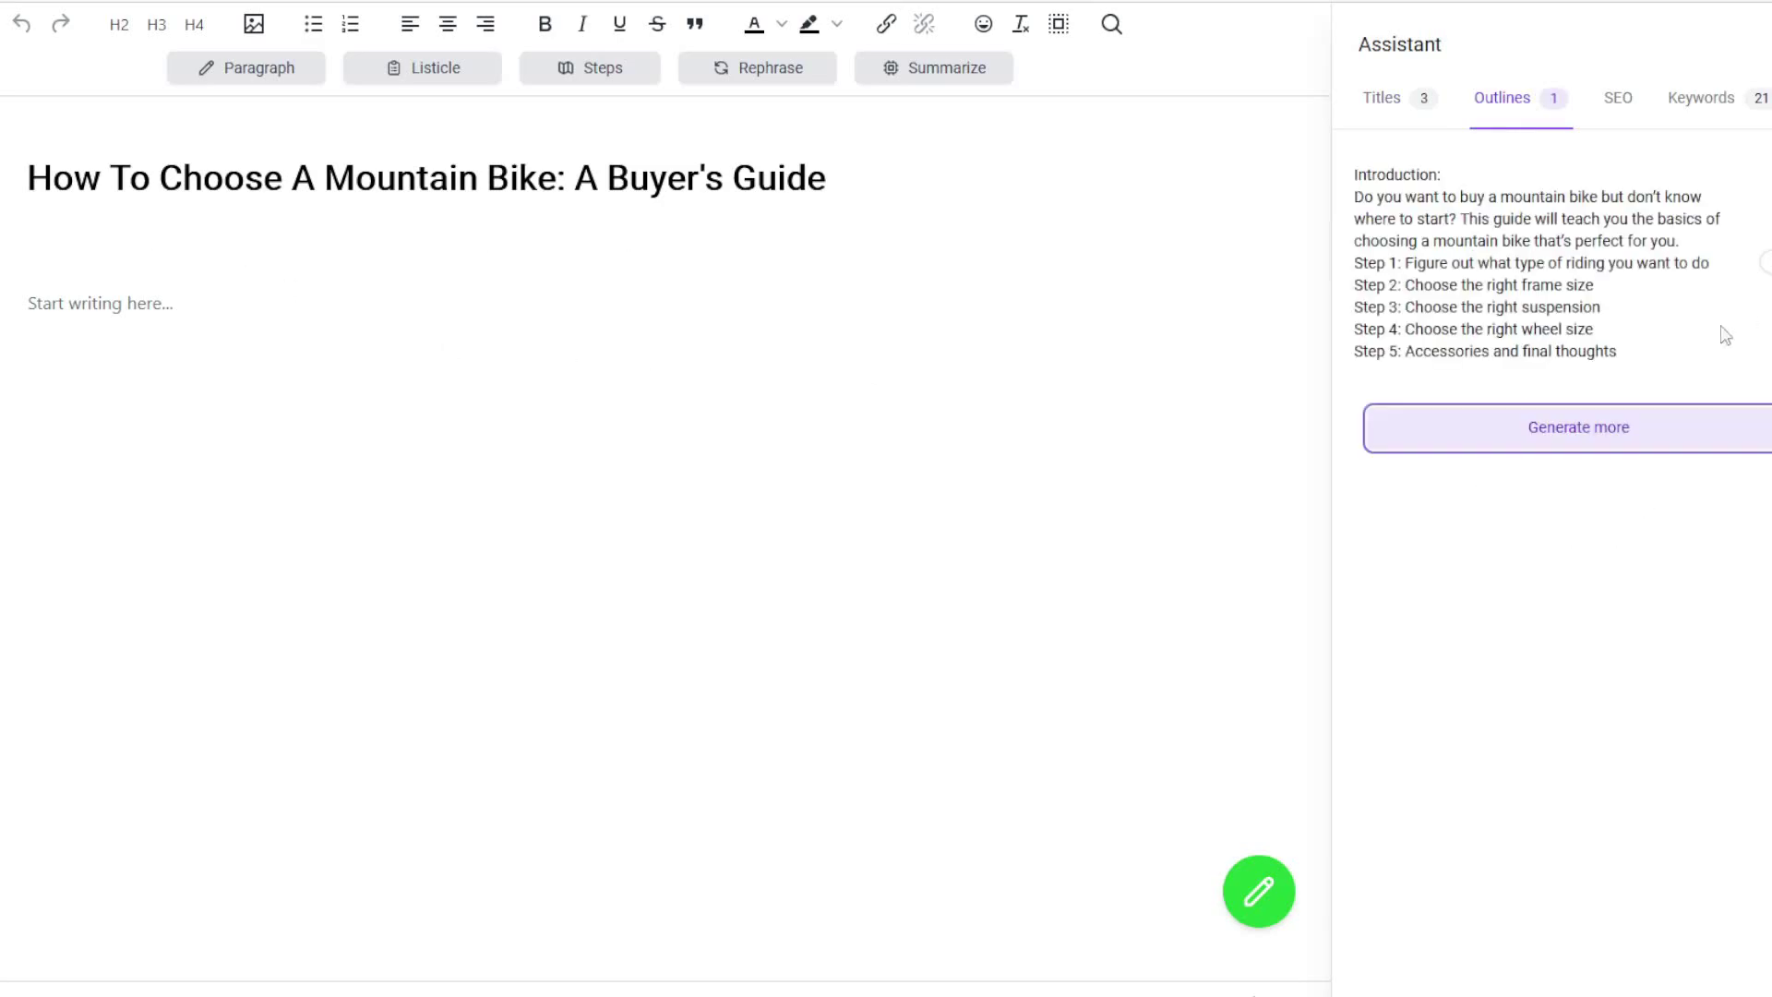
{"action": "left_click", "coordinate": [1580, 441]}
{"action": "left_click", "coordinate": [1765, 262]}
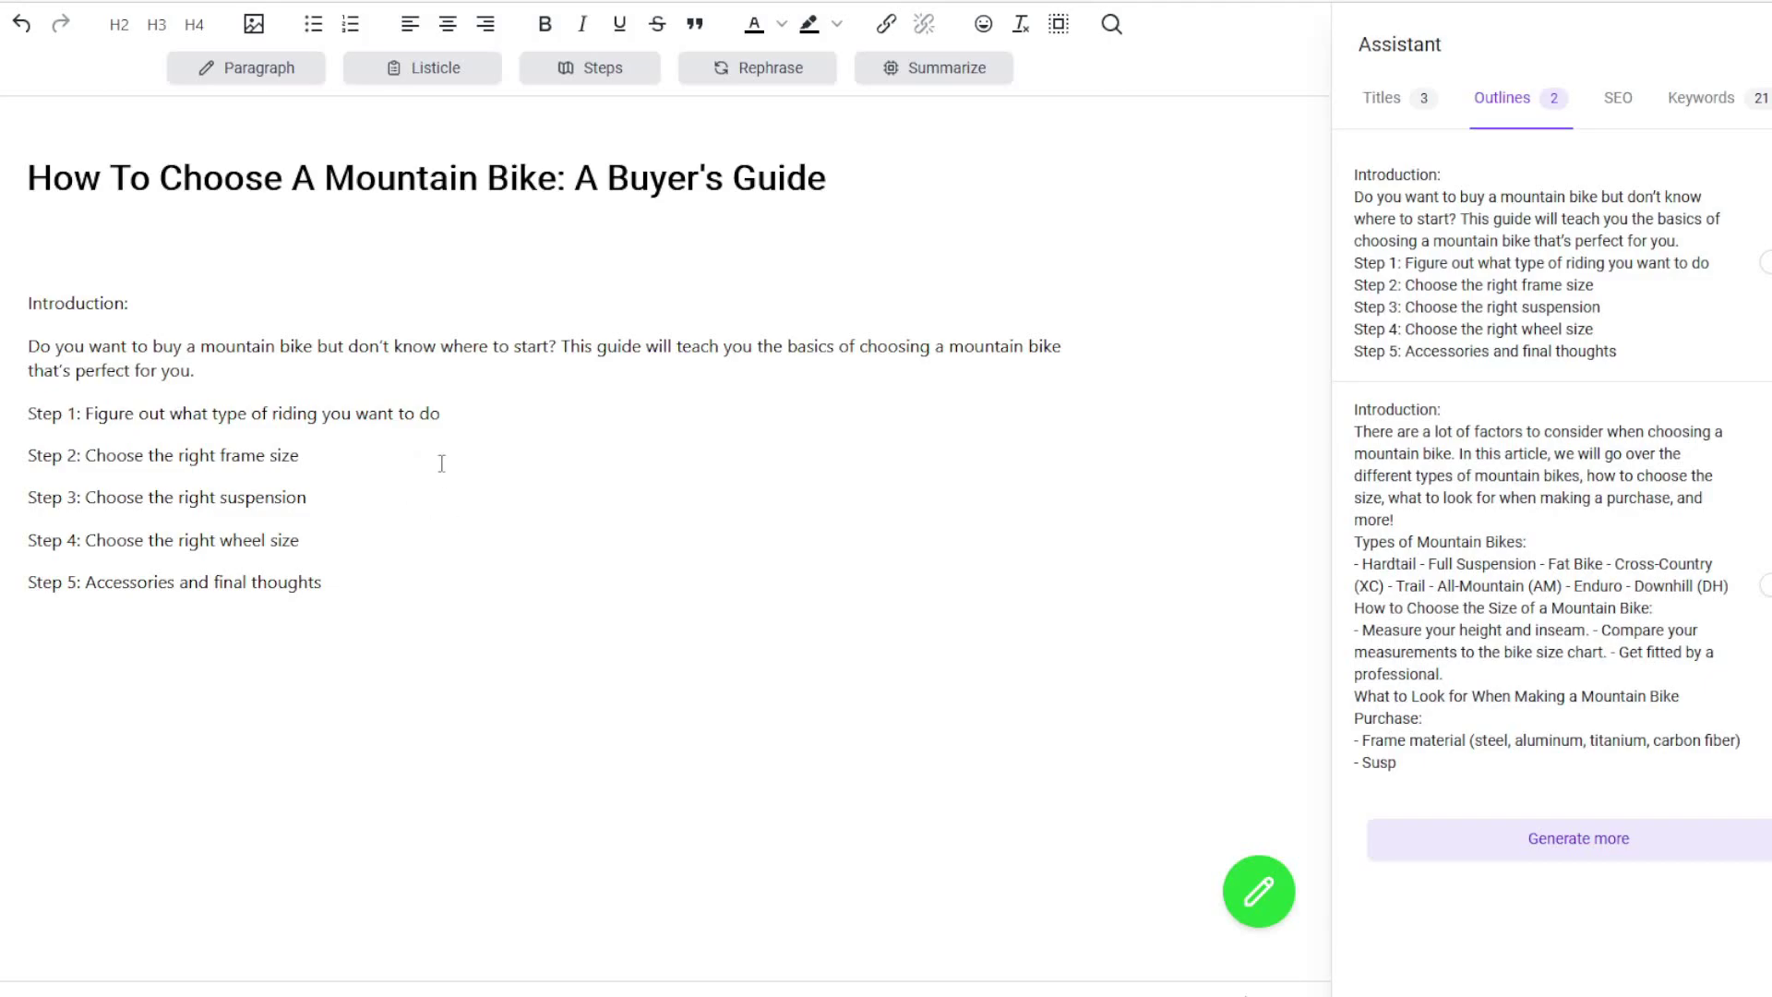
Generate AI paragraphs from the Step 1 line to expand each outline step
{"action": "left_click_drag", "start_coordinate": [443, 412], "coordinate": [26, 417]}
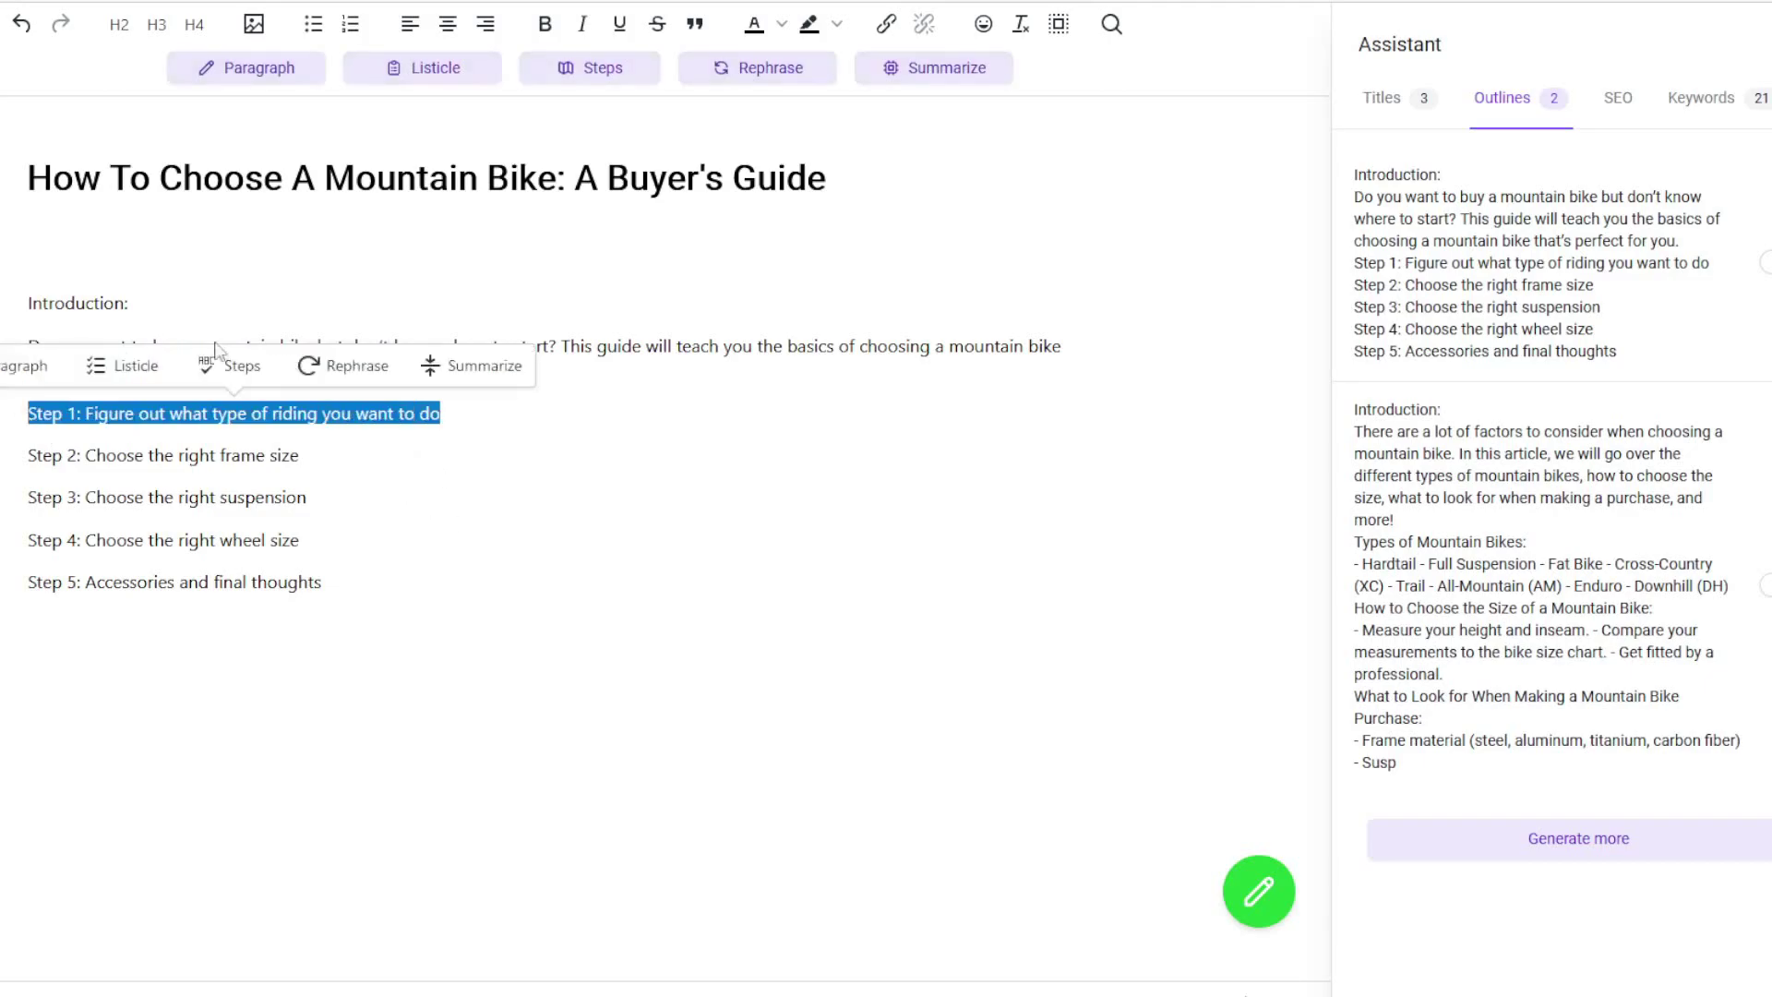
{"action": "left_click", "coordinate": [21, 381]}
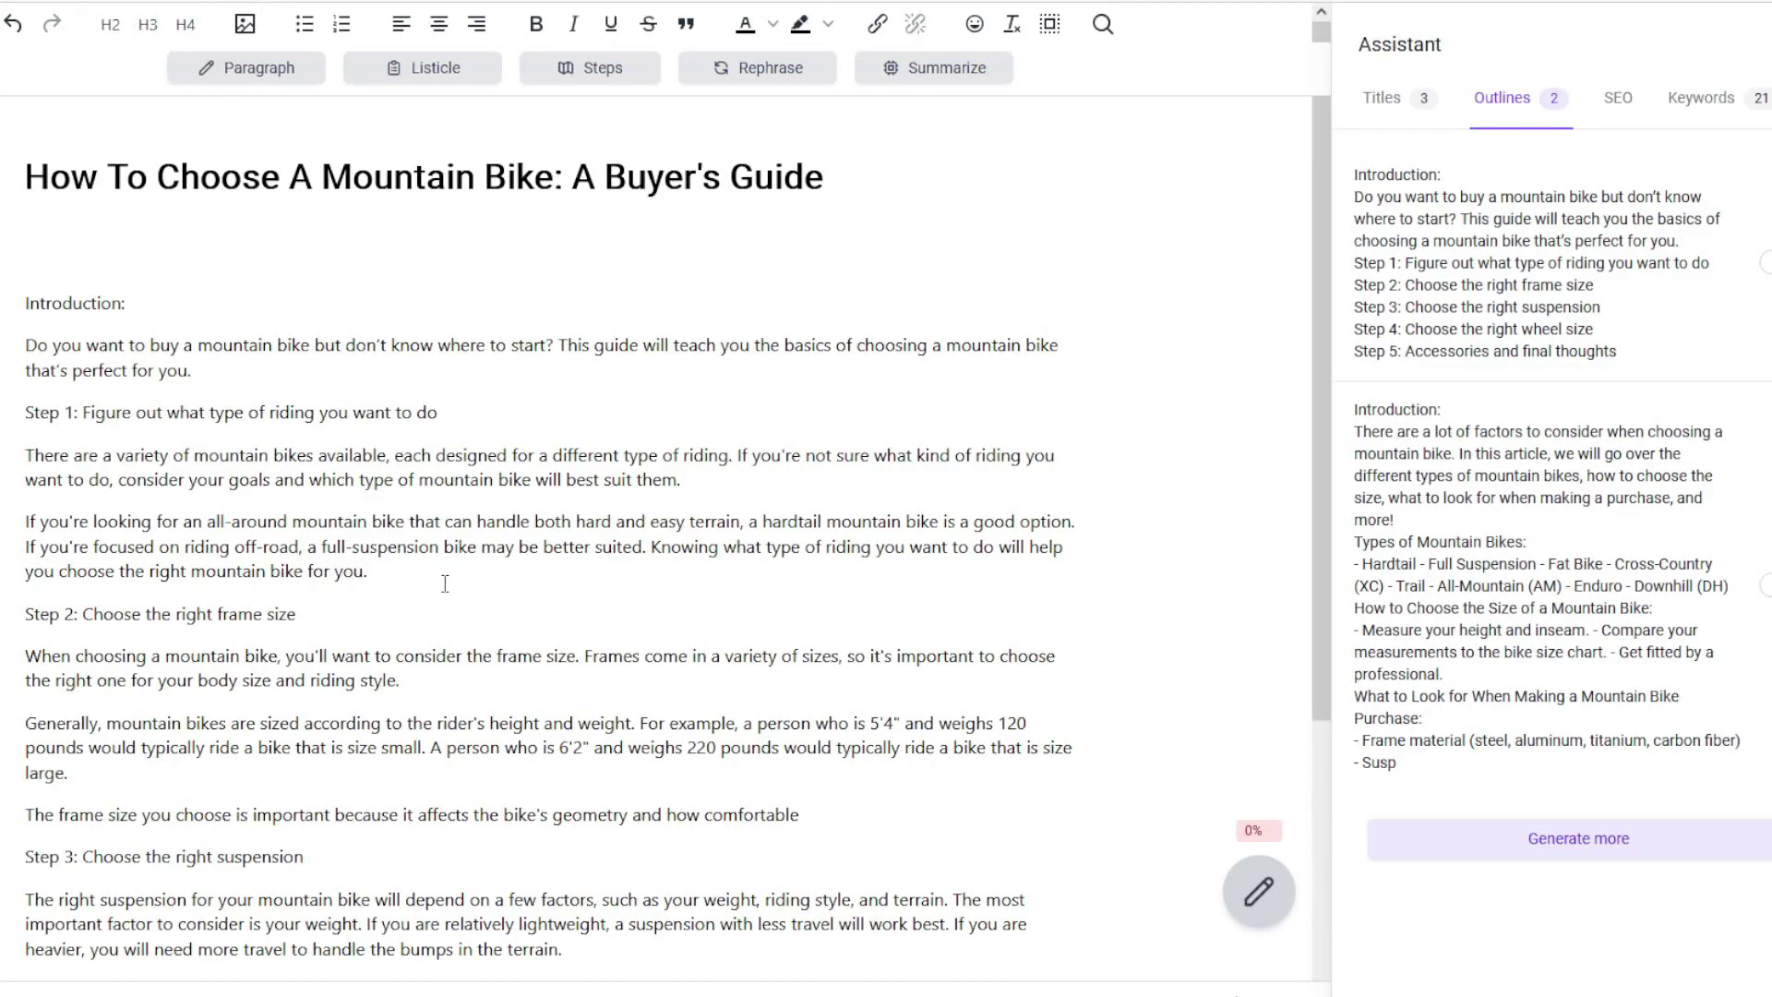
{"action": "scroll", "coordinate": [445, 583], "scroll_direction": "down", "scroll_amount": 3}
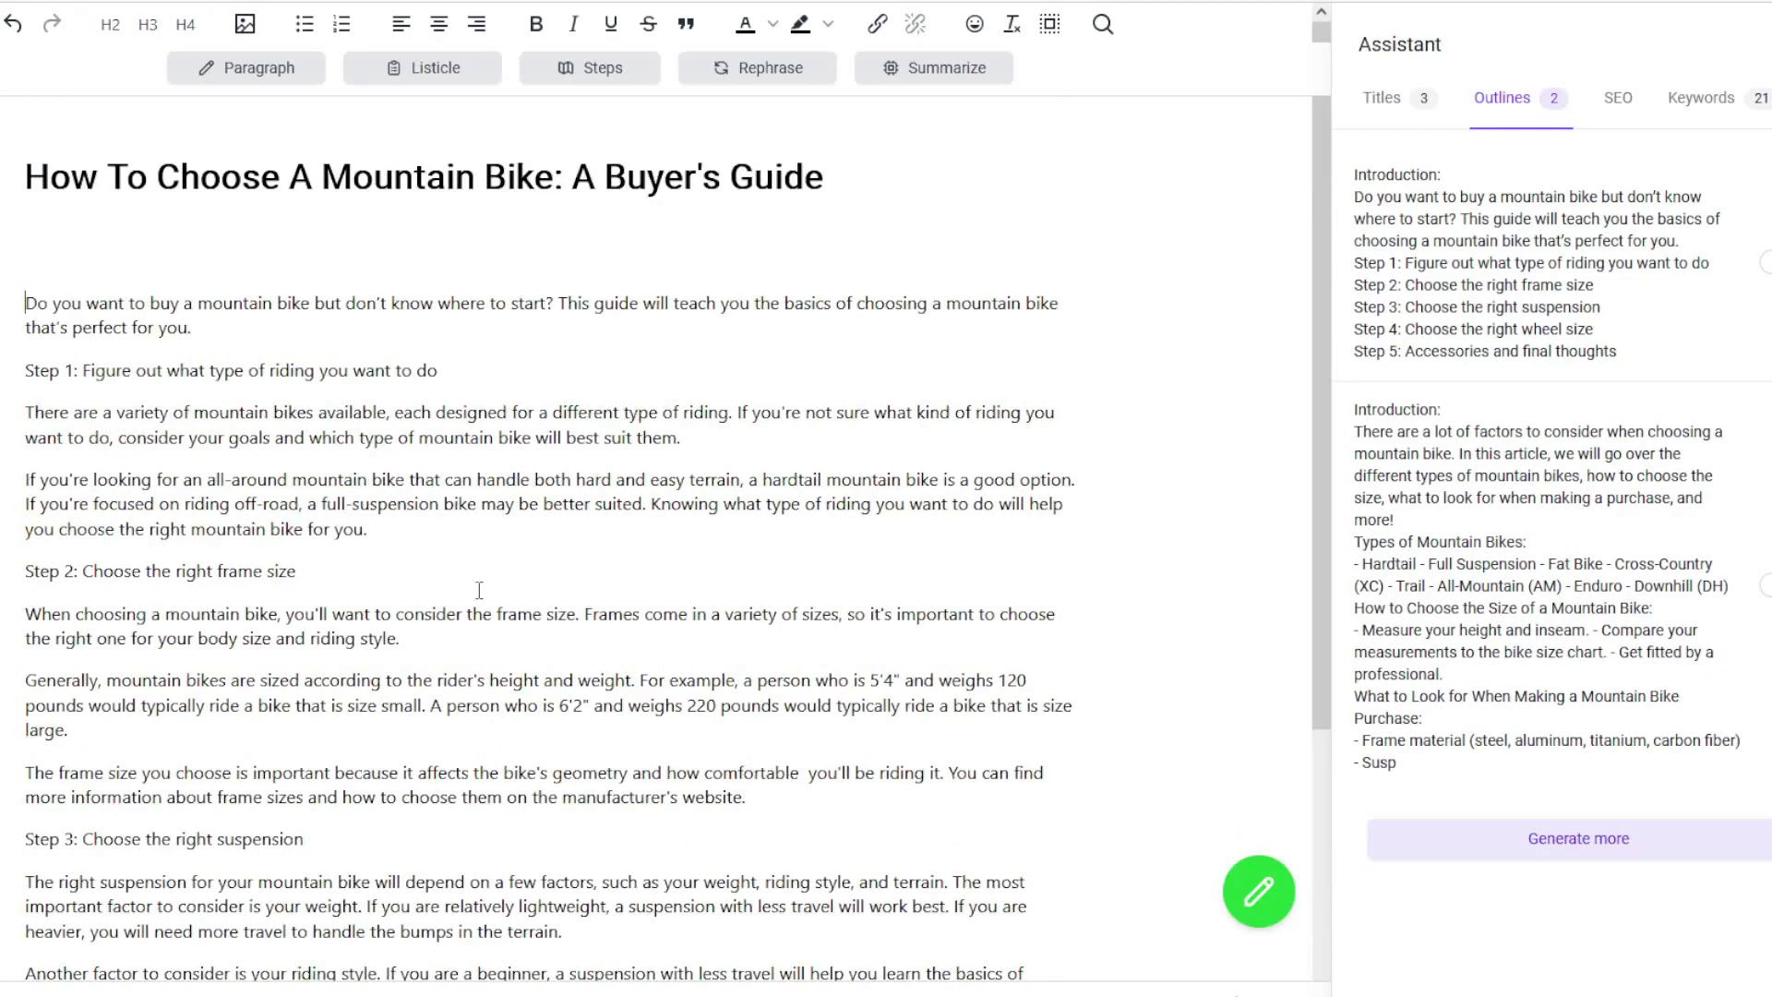
{"action": "scroll", "coordinate": [494, 590], "scroll_direction": "down", "scroll_amount": 3}
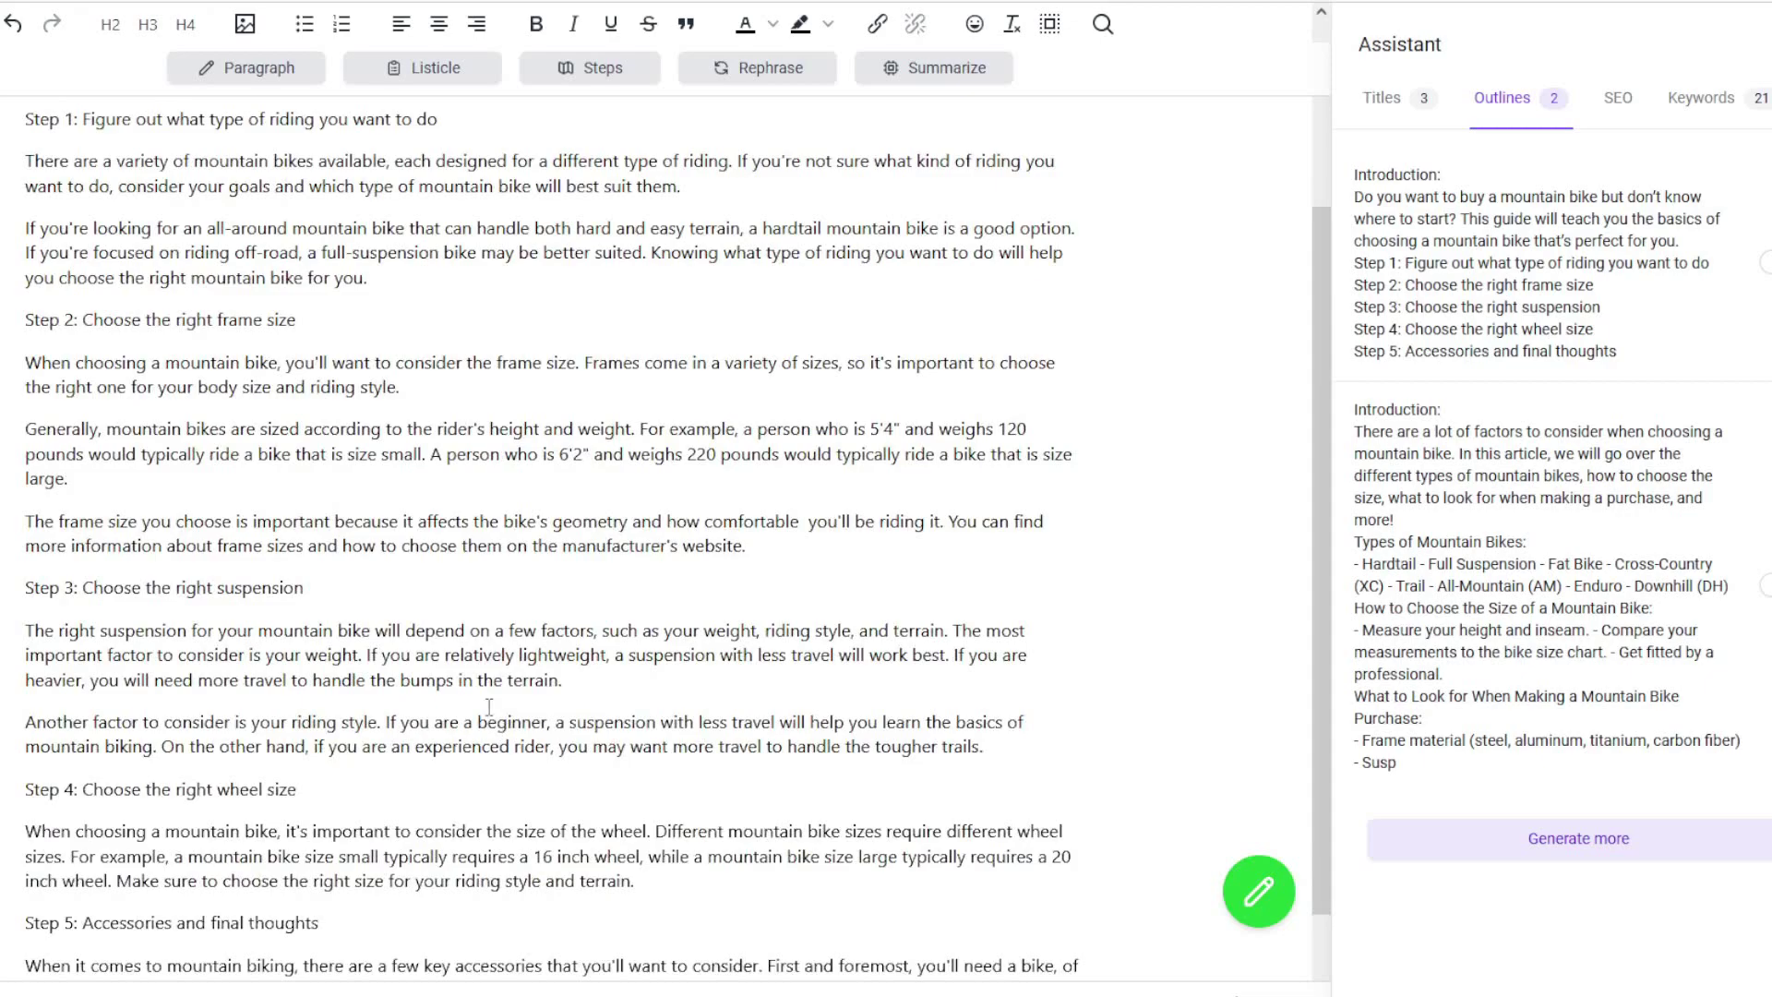
{"action": "scroll", "coordinate": [534, 753], "scroll_direction": "up", "scroll_amount": 3}
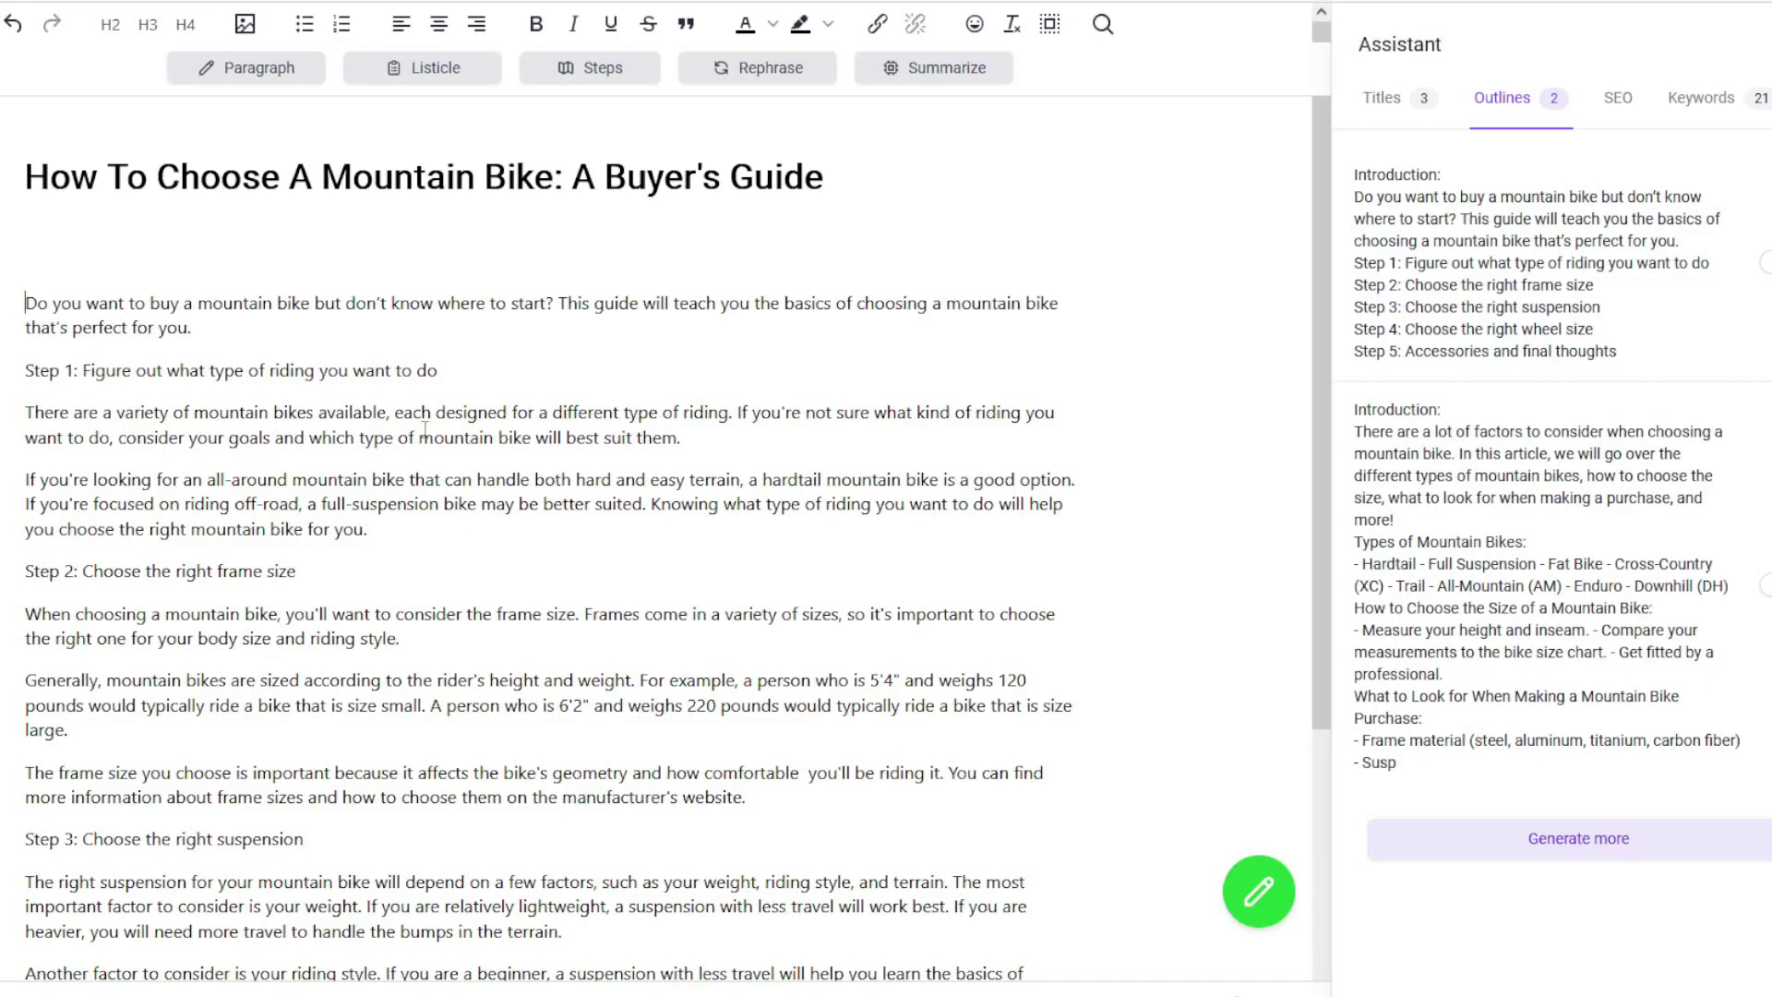
Make the Step 1, Step 2 and Step 3 lines H2 headings
{"action": "left_click_drag", "start_coordinate": [437, 370], "coordinate": [25, 370]}
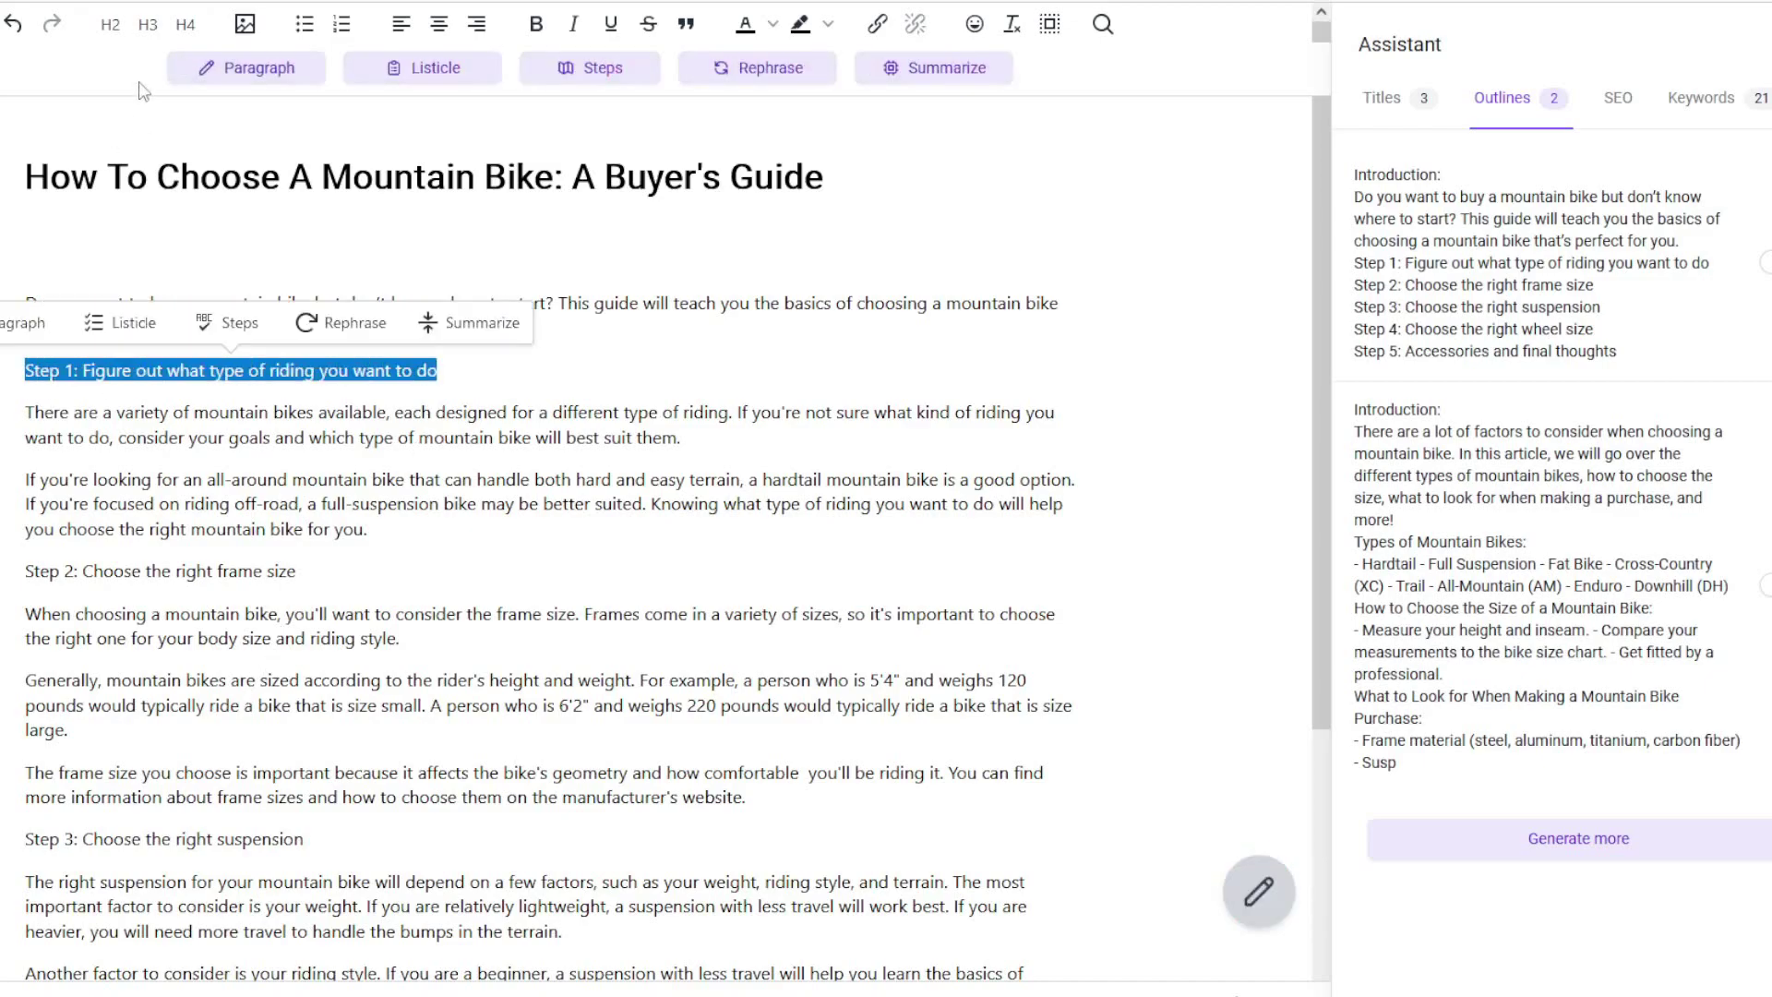
{"action": "left_click", "coordinate": [110, 24]}
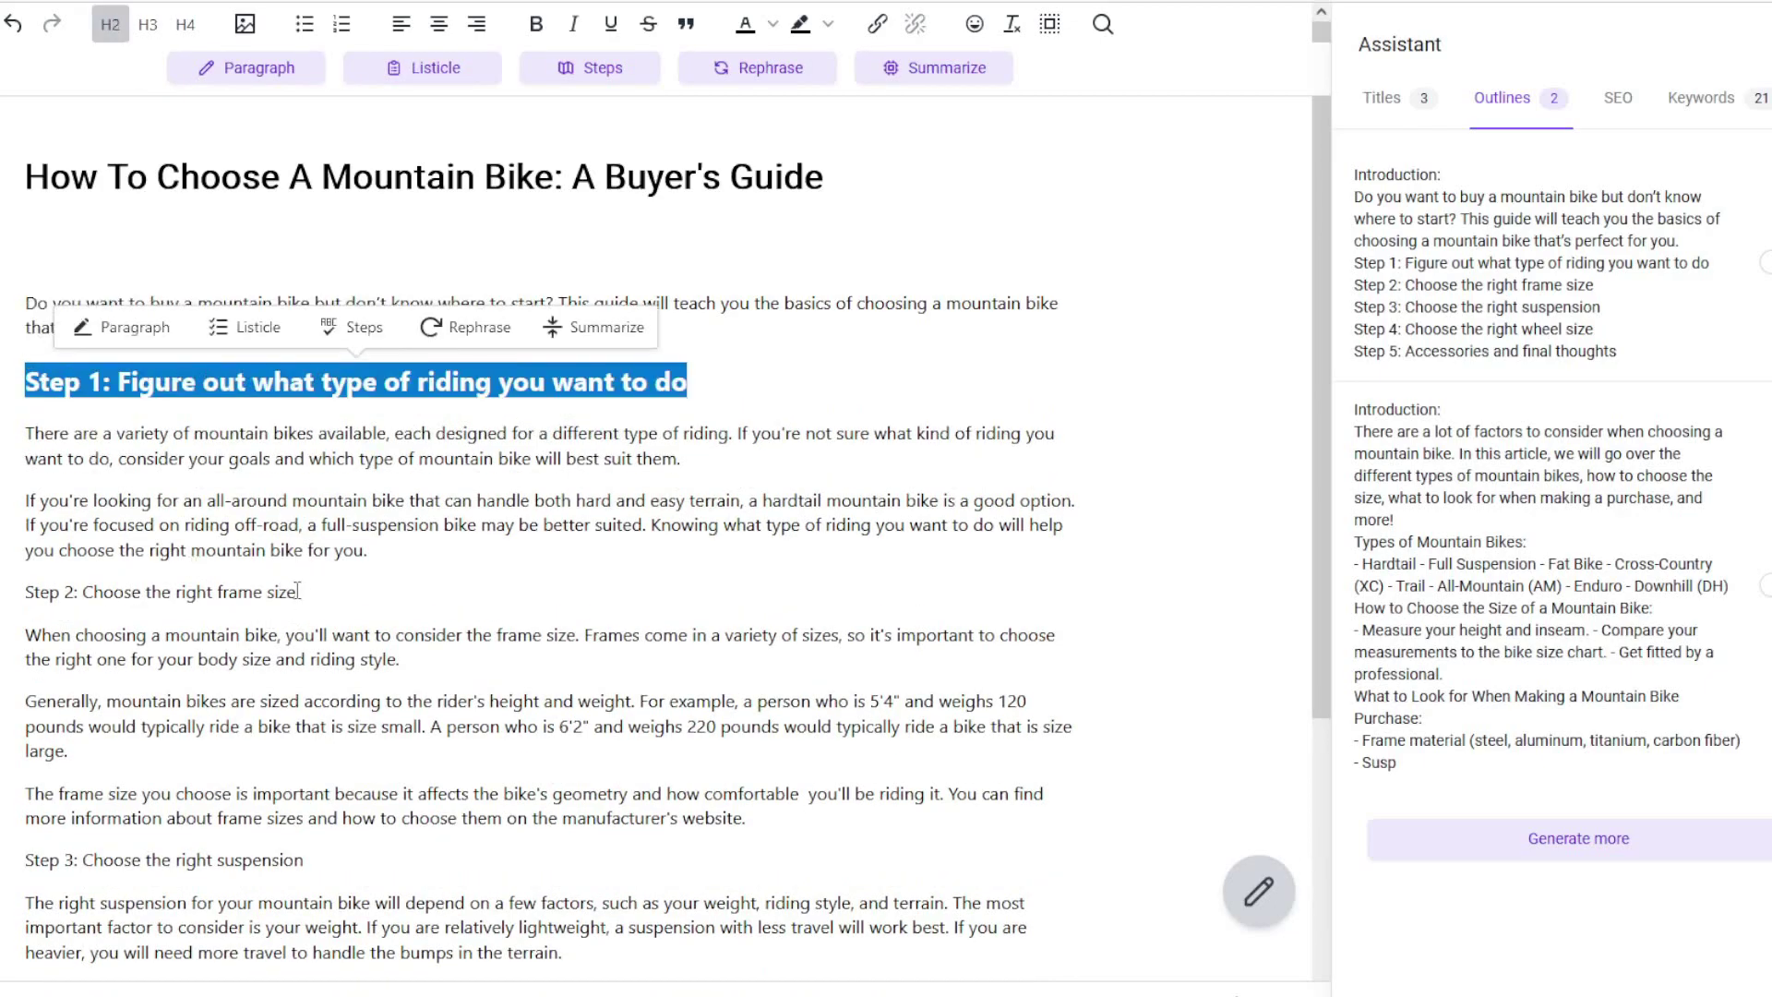
{"action": "left_click_drag", "start_coordinate": [297, 591], "coordinate": [25, 596]}
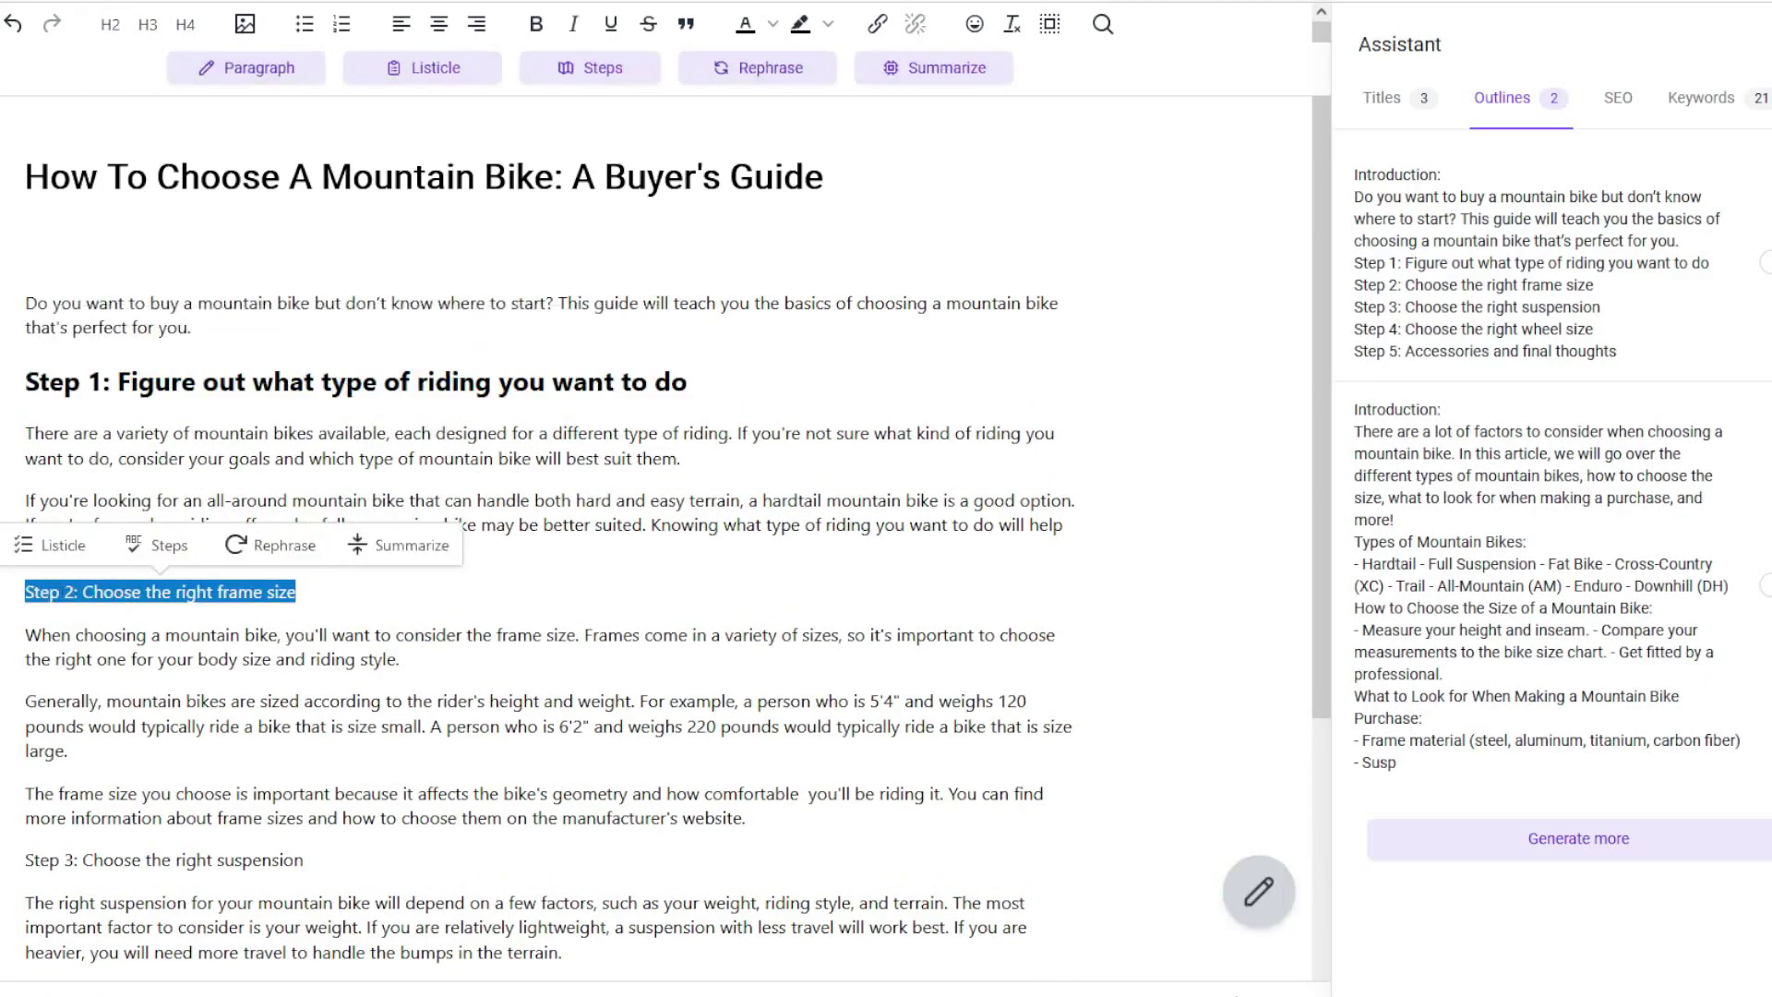
{"action": "left_click", "coordinate": [109, 25]}
{"action": "scroll", "coordinate": [428, 636], "scroll_direction": "down", "scroll_amount": 3}
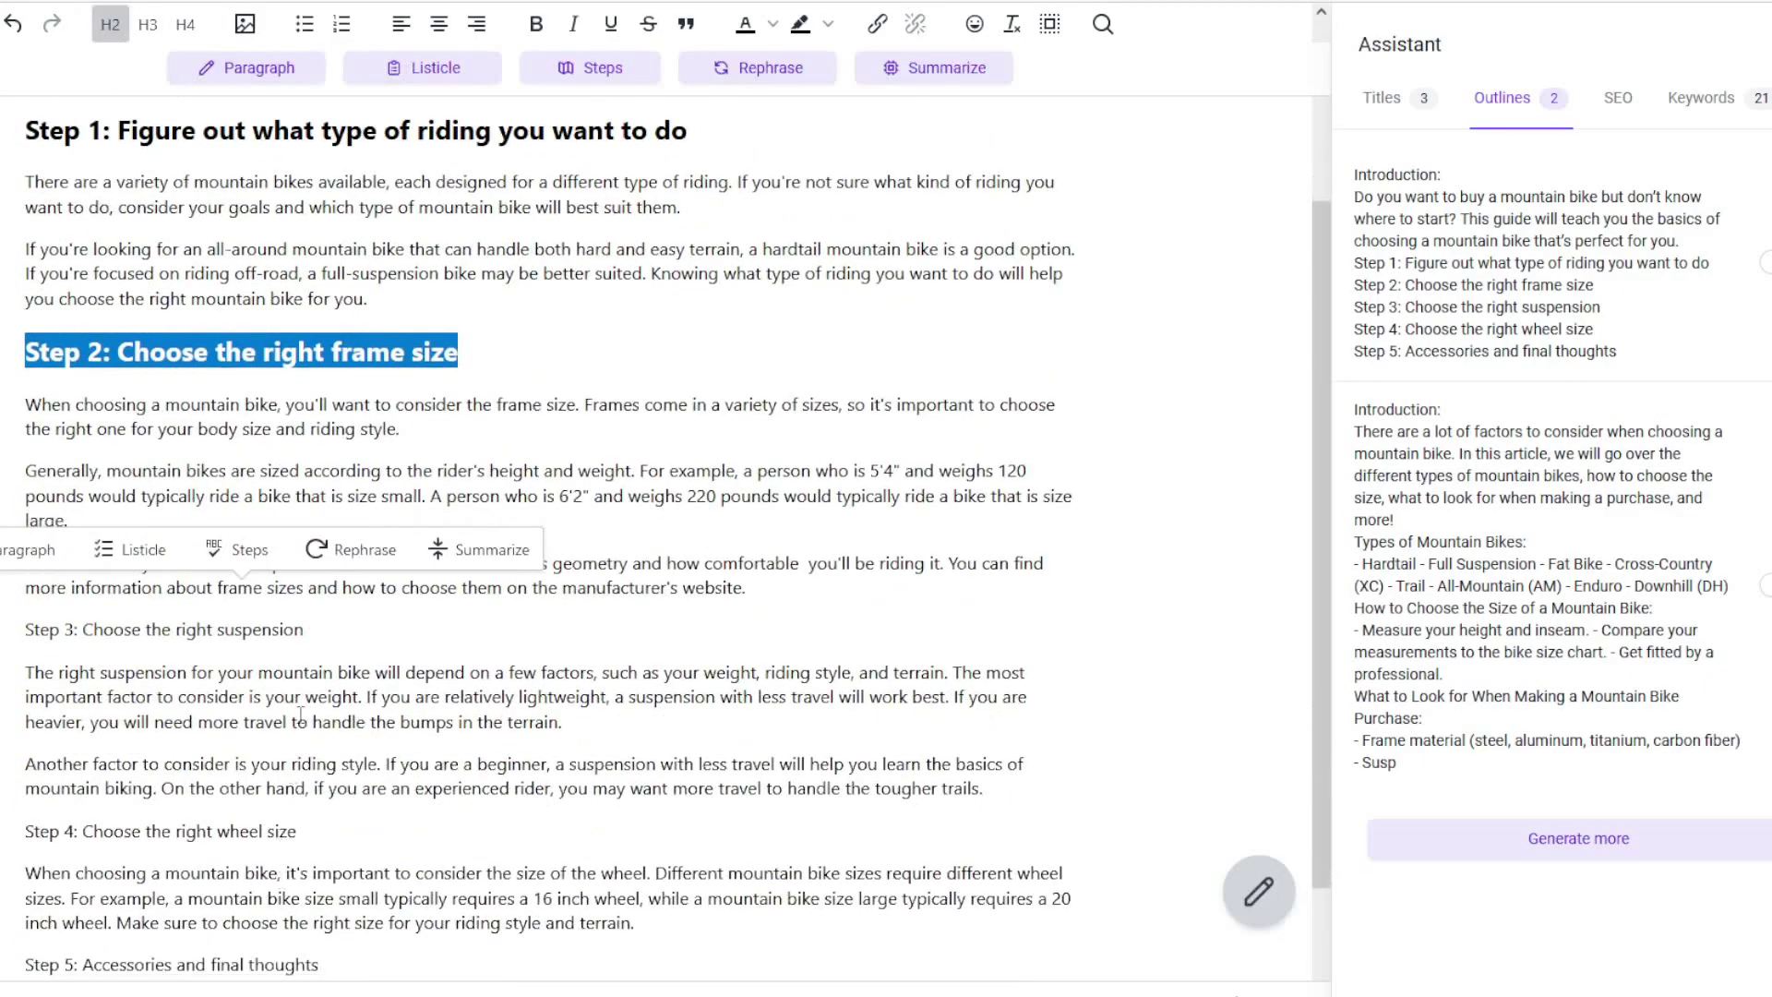
{"action": "left_click_drag", "start_coordinate": [306, 637], "coordinate": [25, 637]}
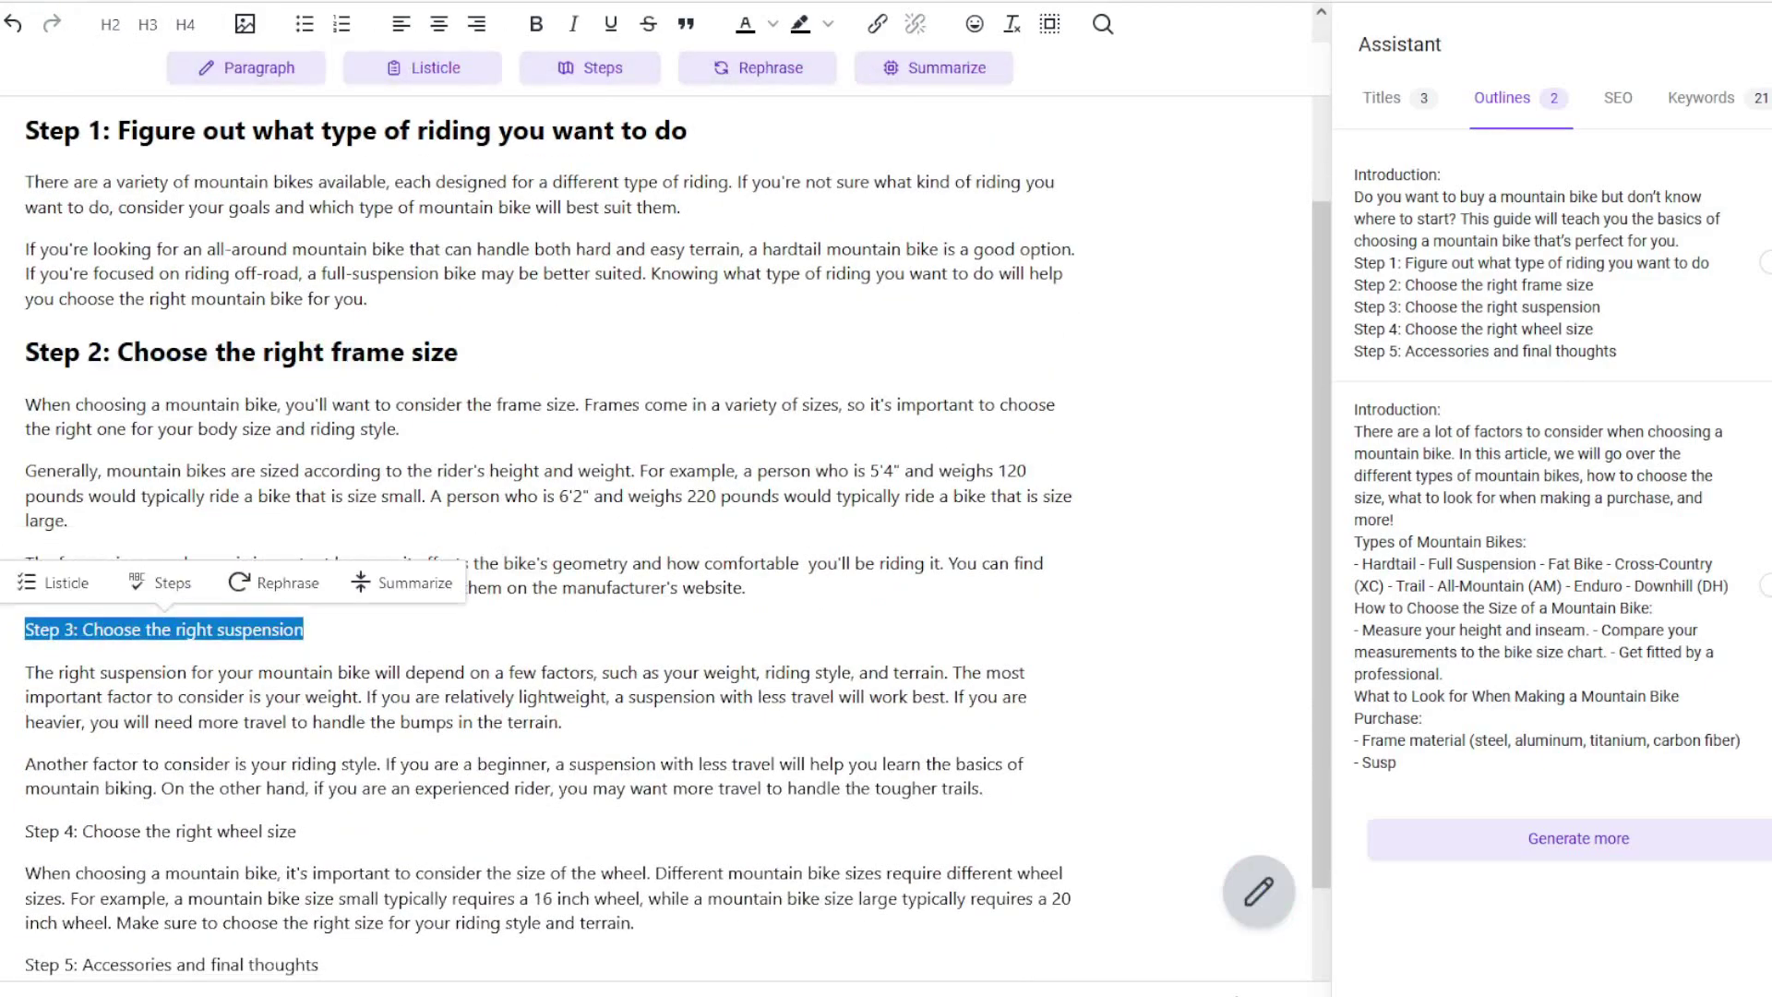
{"action": "left_click", "coordinate": [109, 25]}
{"action": "scroll", "coordinate": [573, 794], "scroll_direction": "down", "scroll_amount": 2}
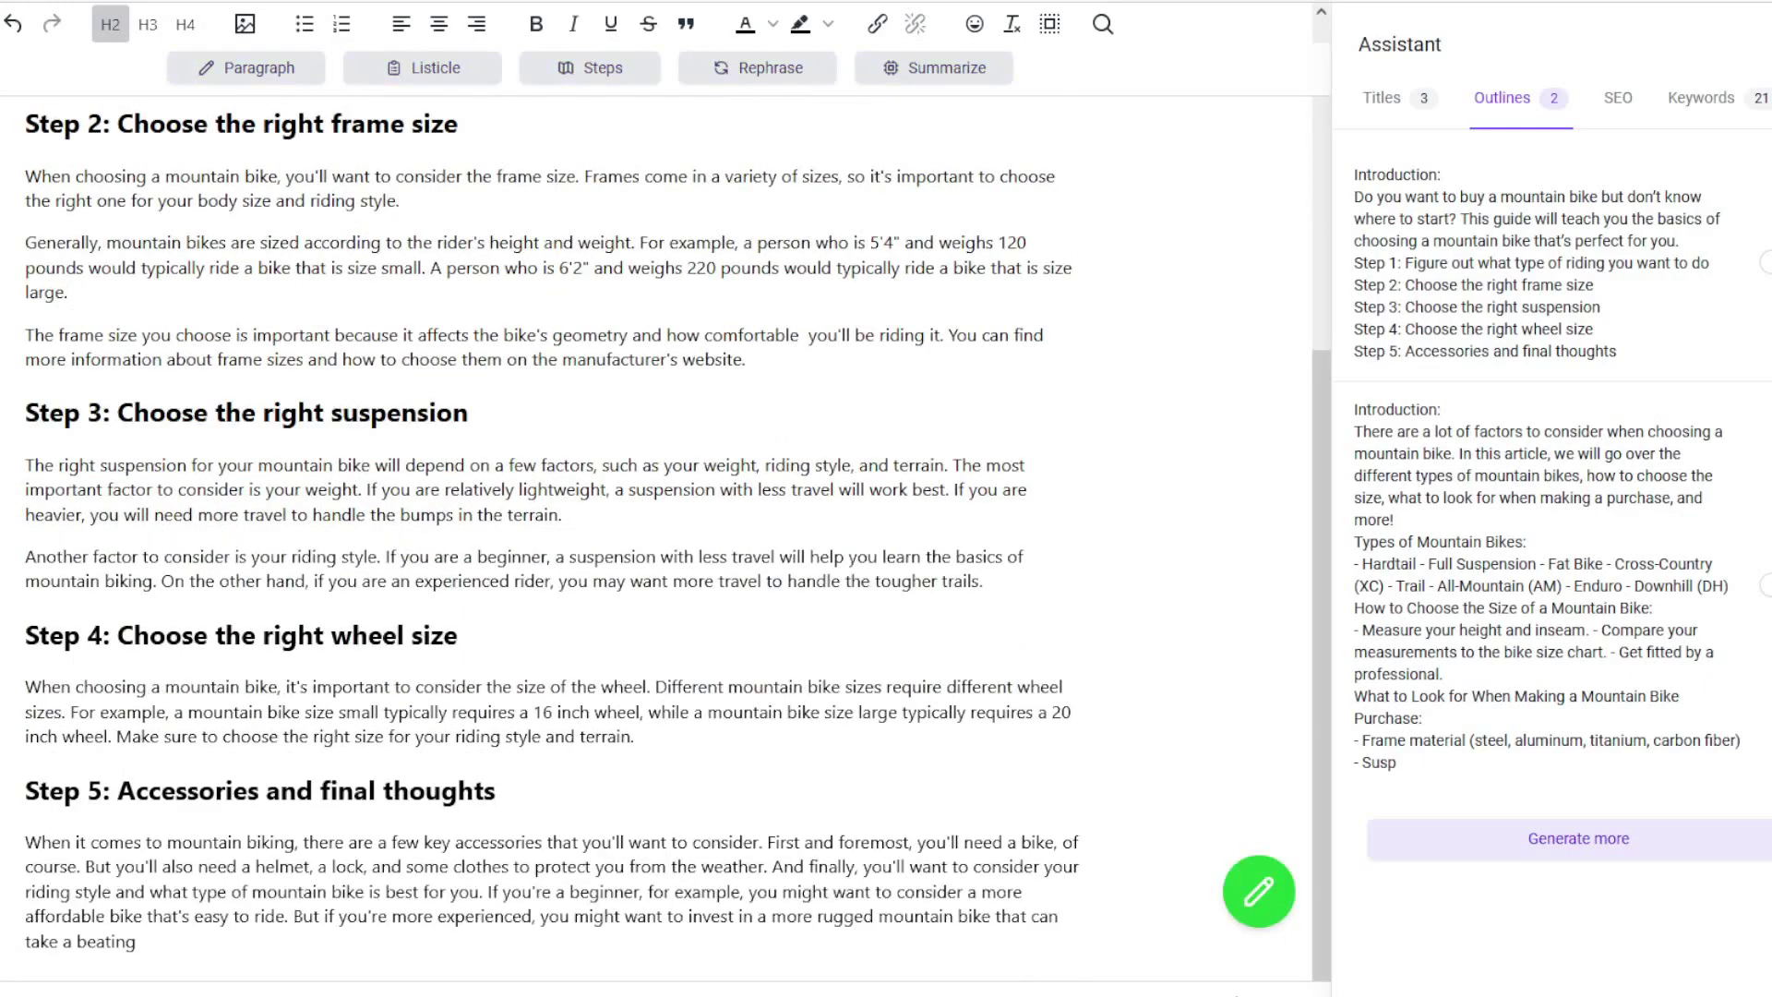
{"action": "scroll", "coordinate": [708, 736], "scroll_direction": "up", "scroll_amount": 4}
{"action": "scroll", "coordinate": [708, 735], "scroll_direction": "up", "scroll_amount": 2}
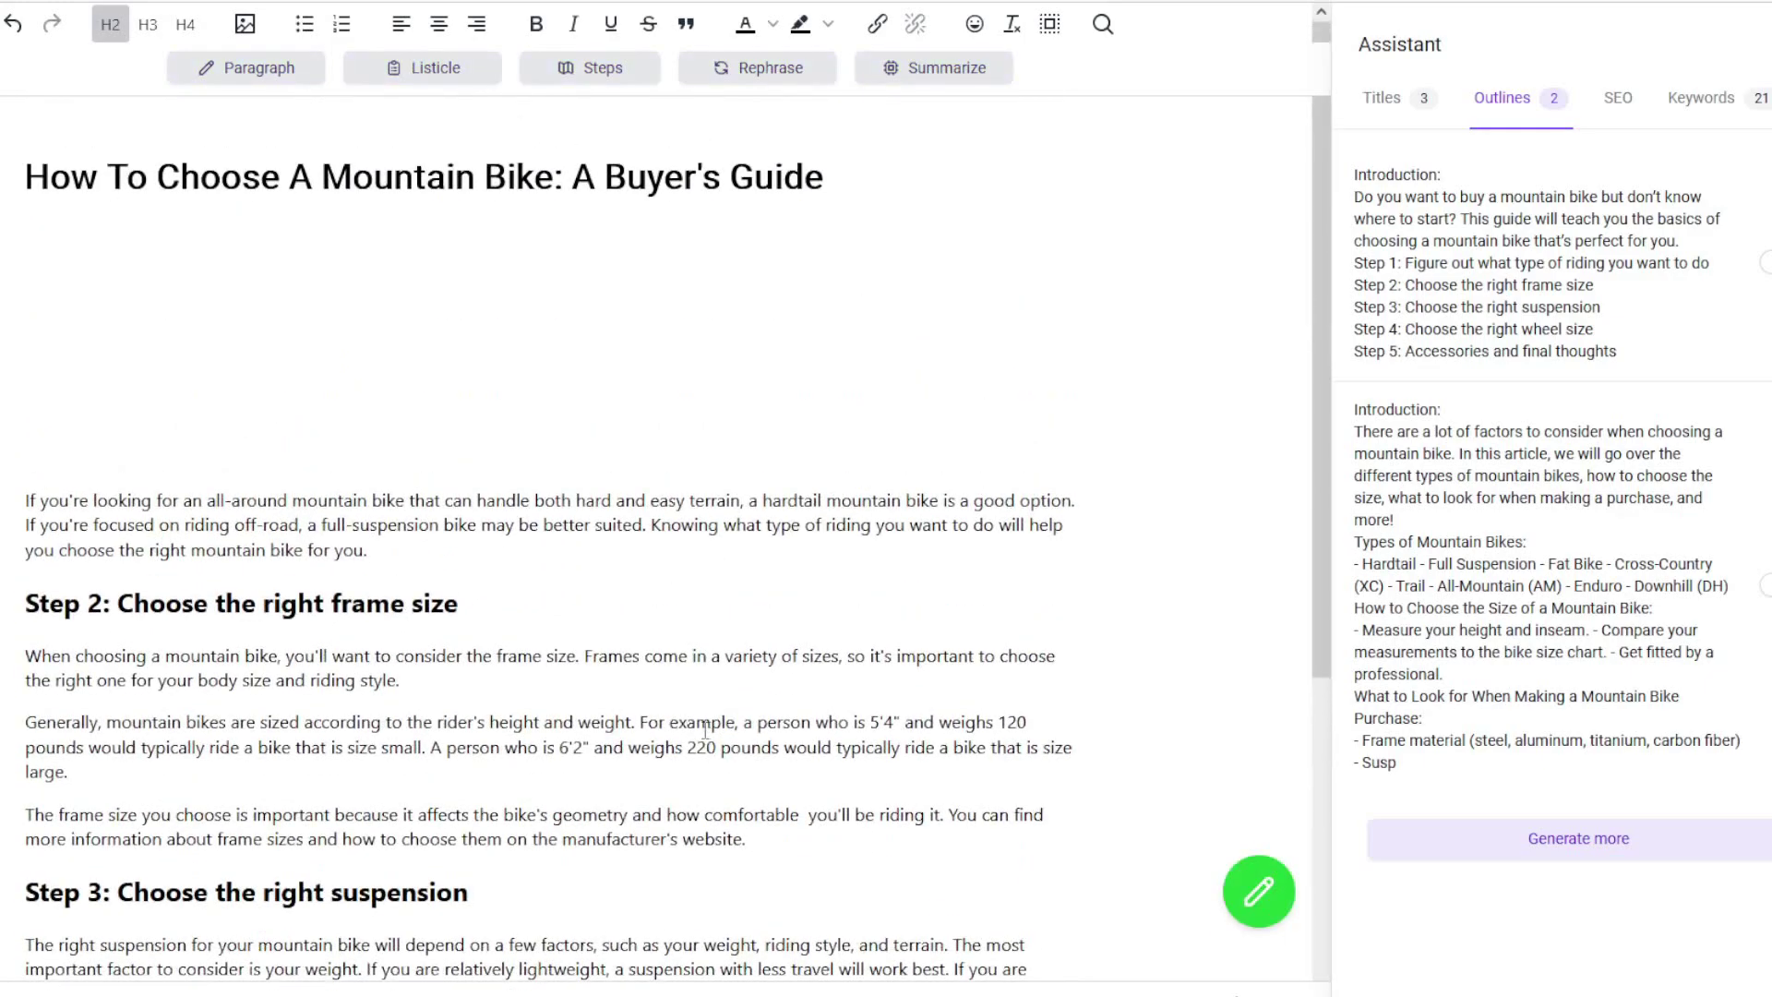
{"action": "left_click", "coordinate": [203, 380]}
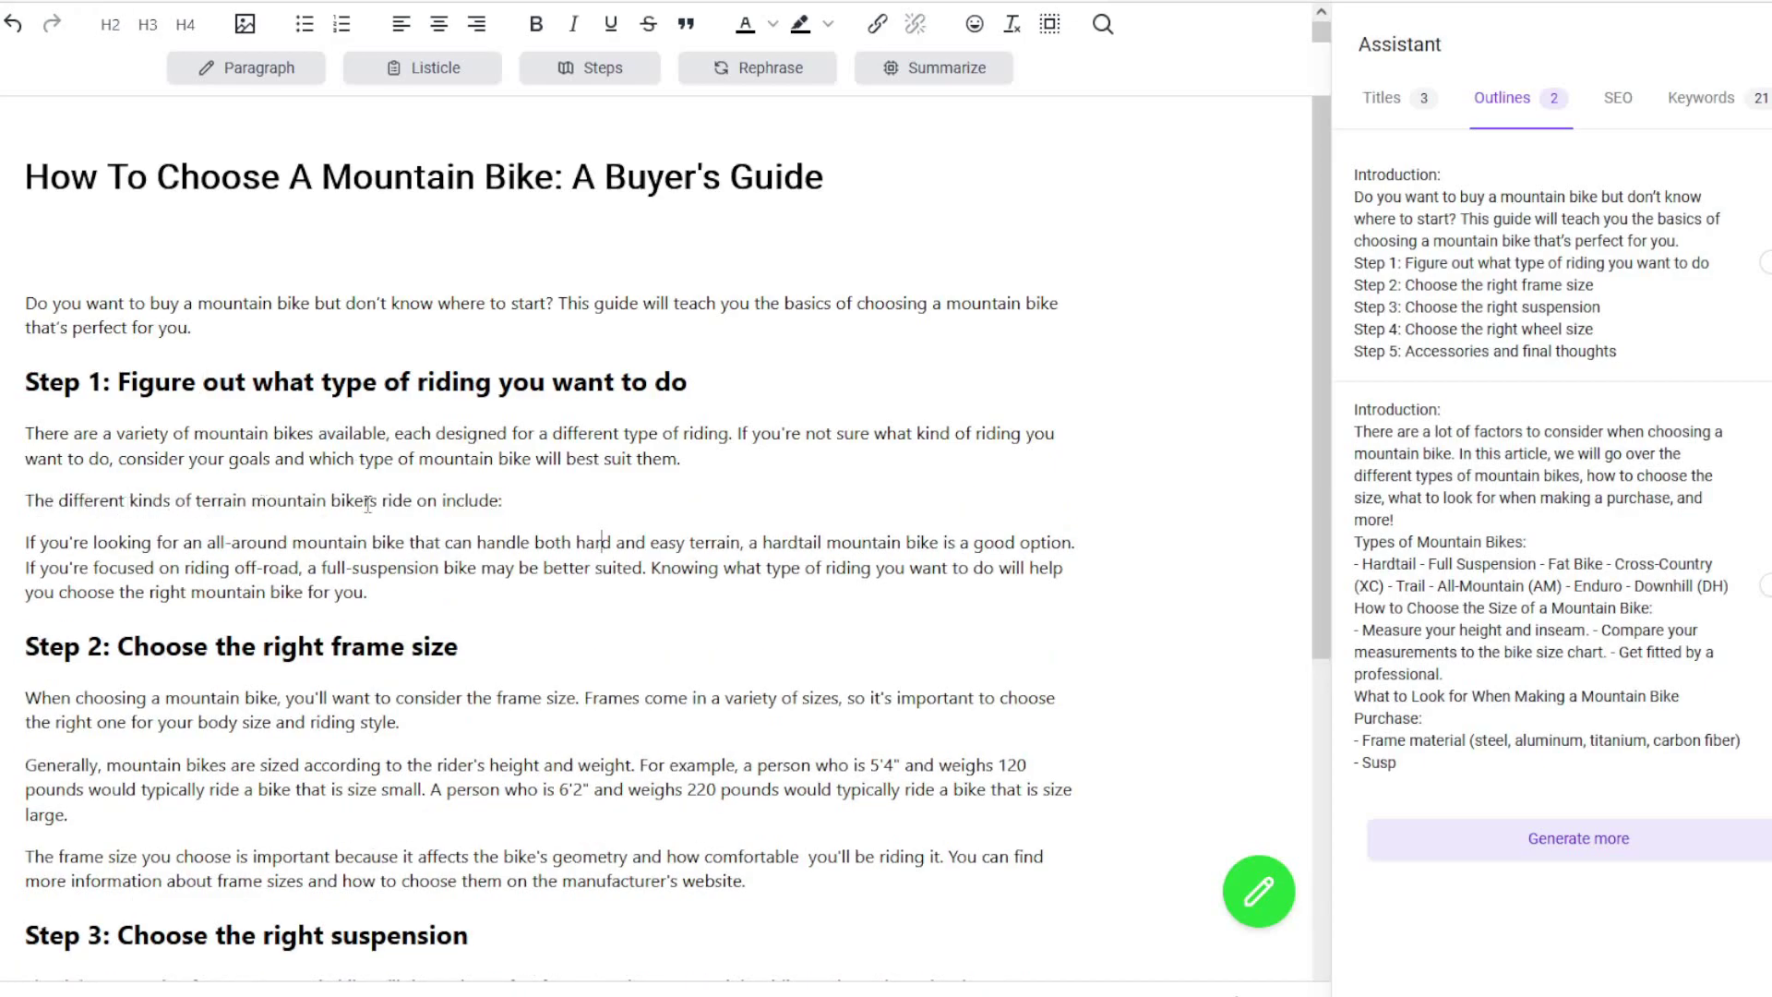
Generate a terrain-types listicle under Step 1, putting Park, City, Trail and Hill on separate lines
{"action": "left_click_drag", "start_coordinate": [506, 501], "coordinate": [23, 498]}
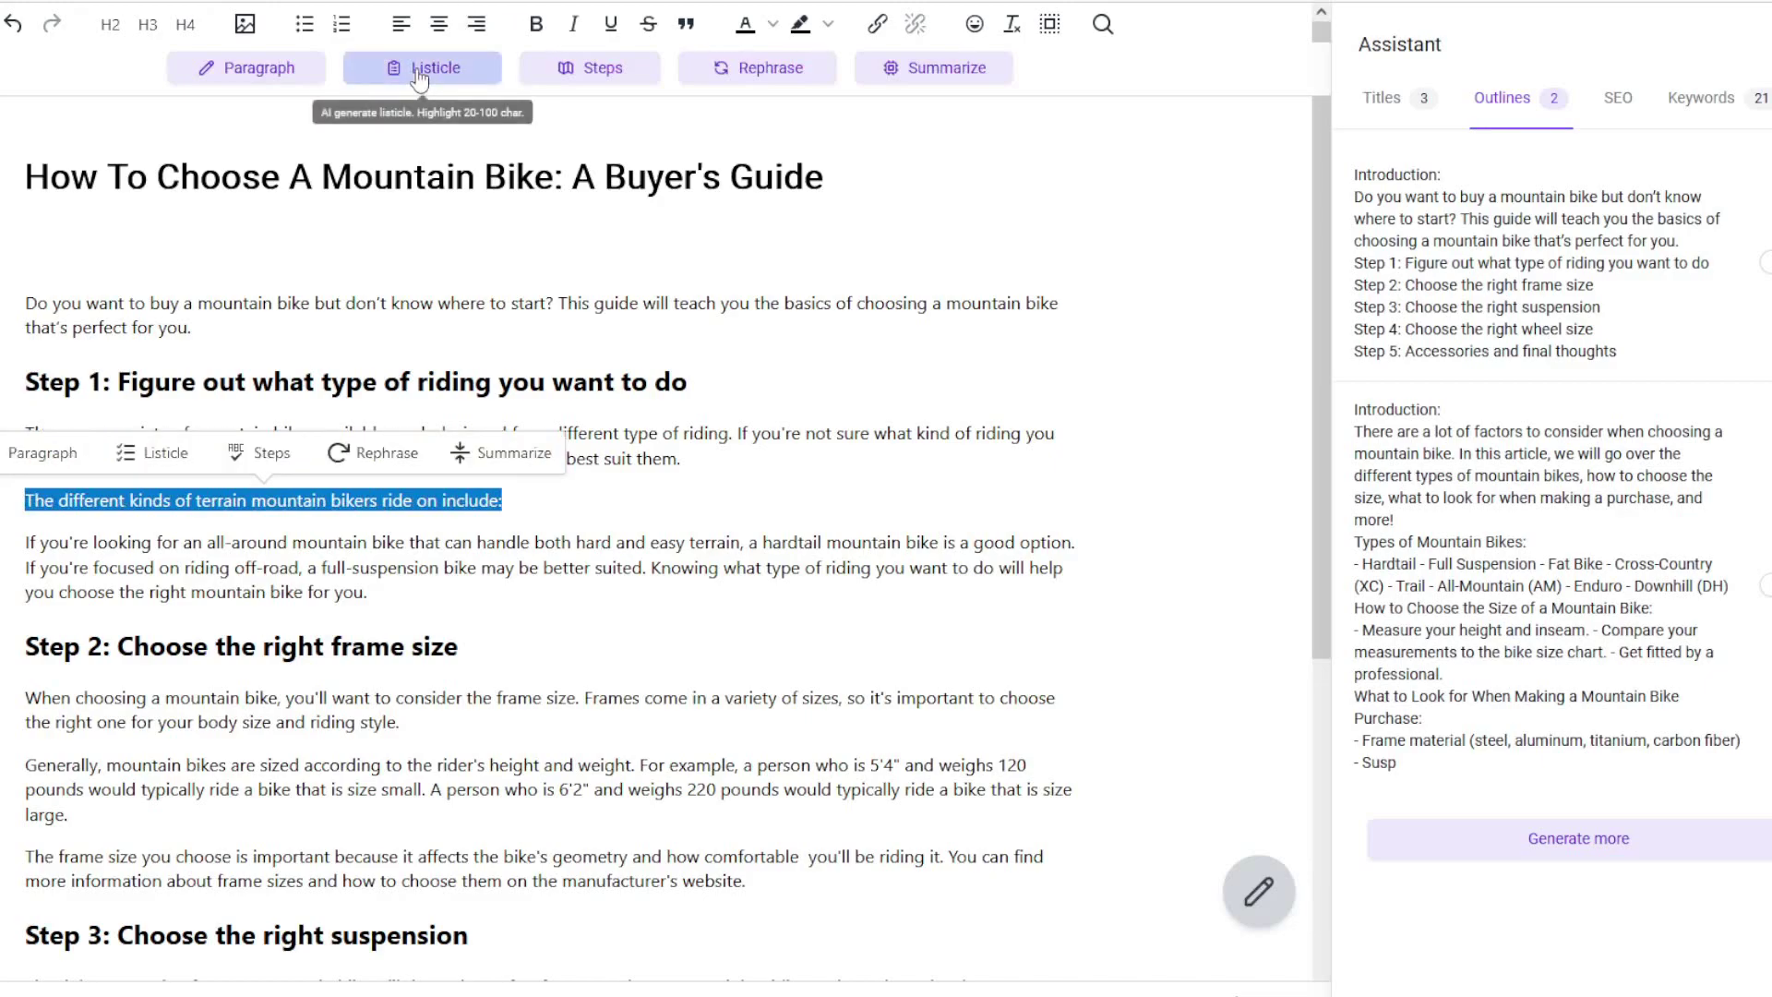
{"action": "left_click", "coordinate": [152, 453]}
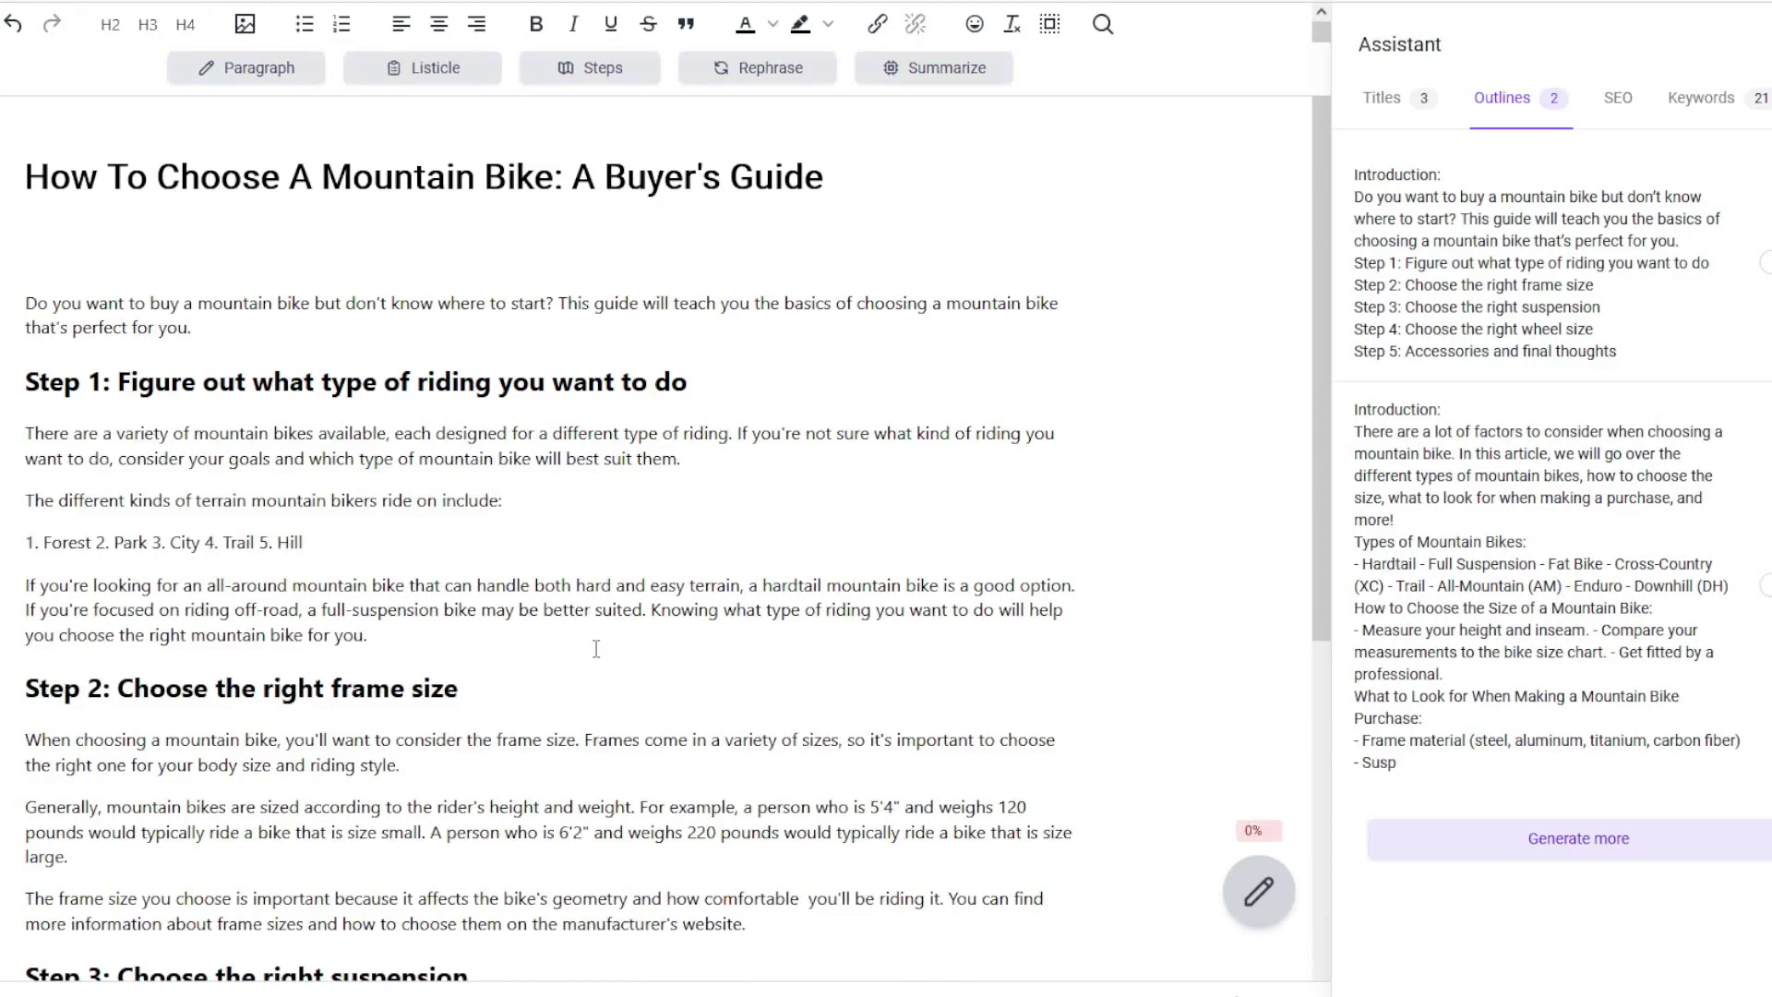
{"action": "left_click", "coordinate": [96, 551]}
{"action": "key", "text": "Return"}
{"action": "left_click", "coordinate": [78, 584]}
{"action": "key", "text": "Return"}
{"action": "left_click", "coordinate": [78, 629]}
{"action": "key", "text": "Return"}
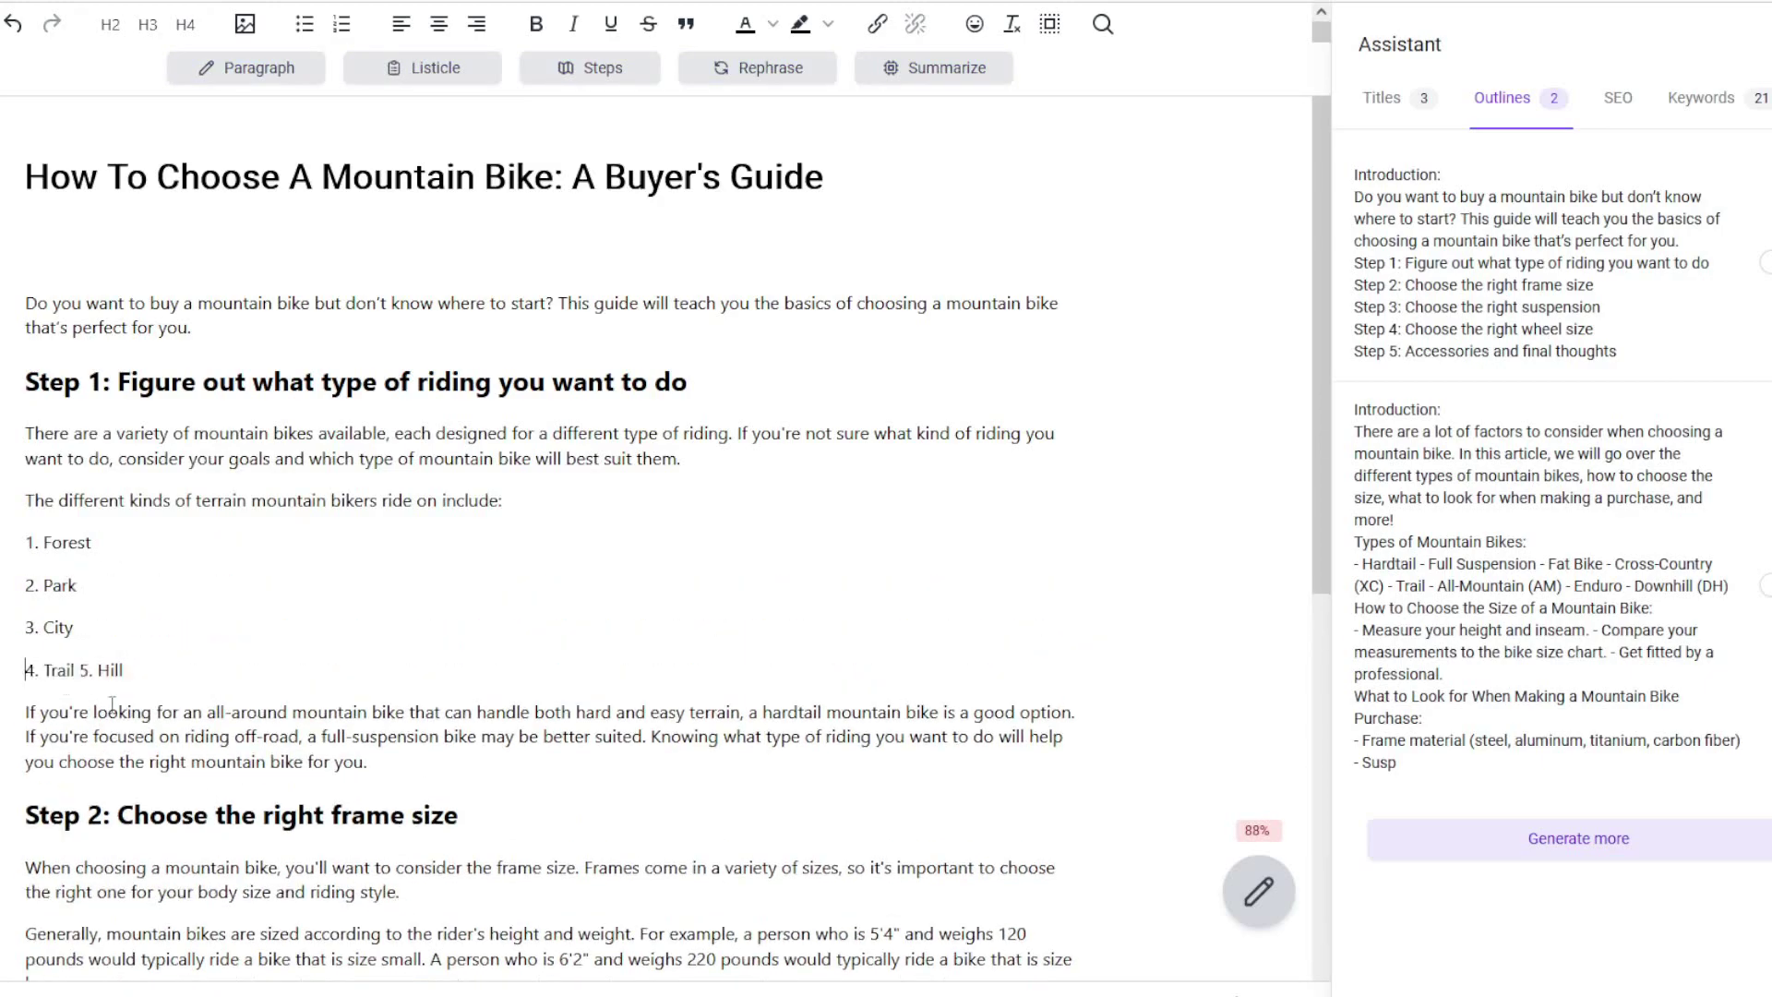
{"action": "left_click", "coordinate": [79, 669]}
{"action": "key", "text": "Return"}
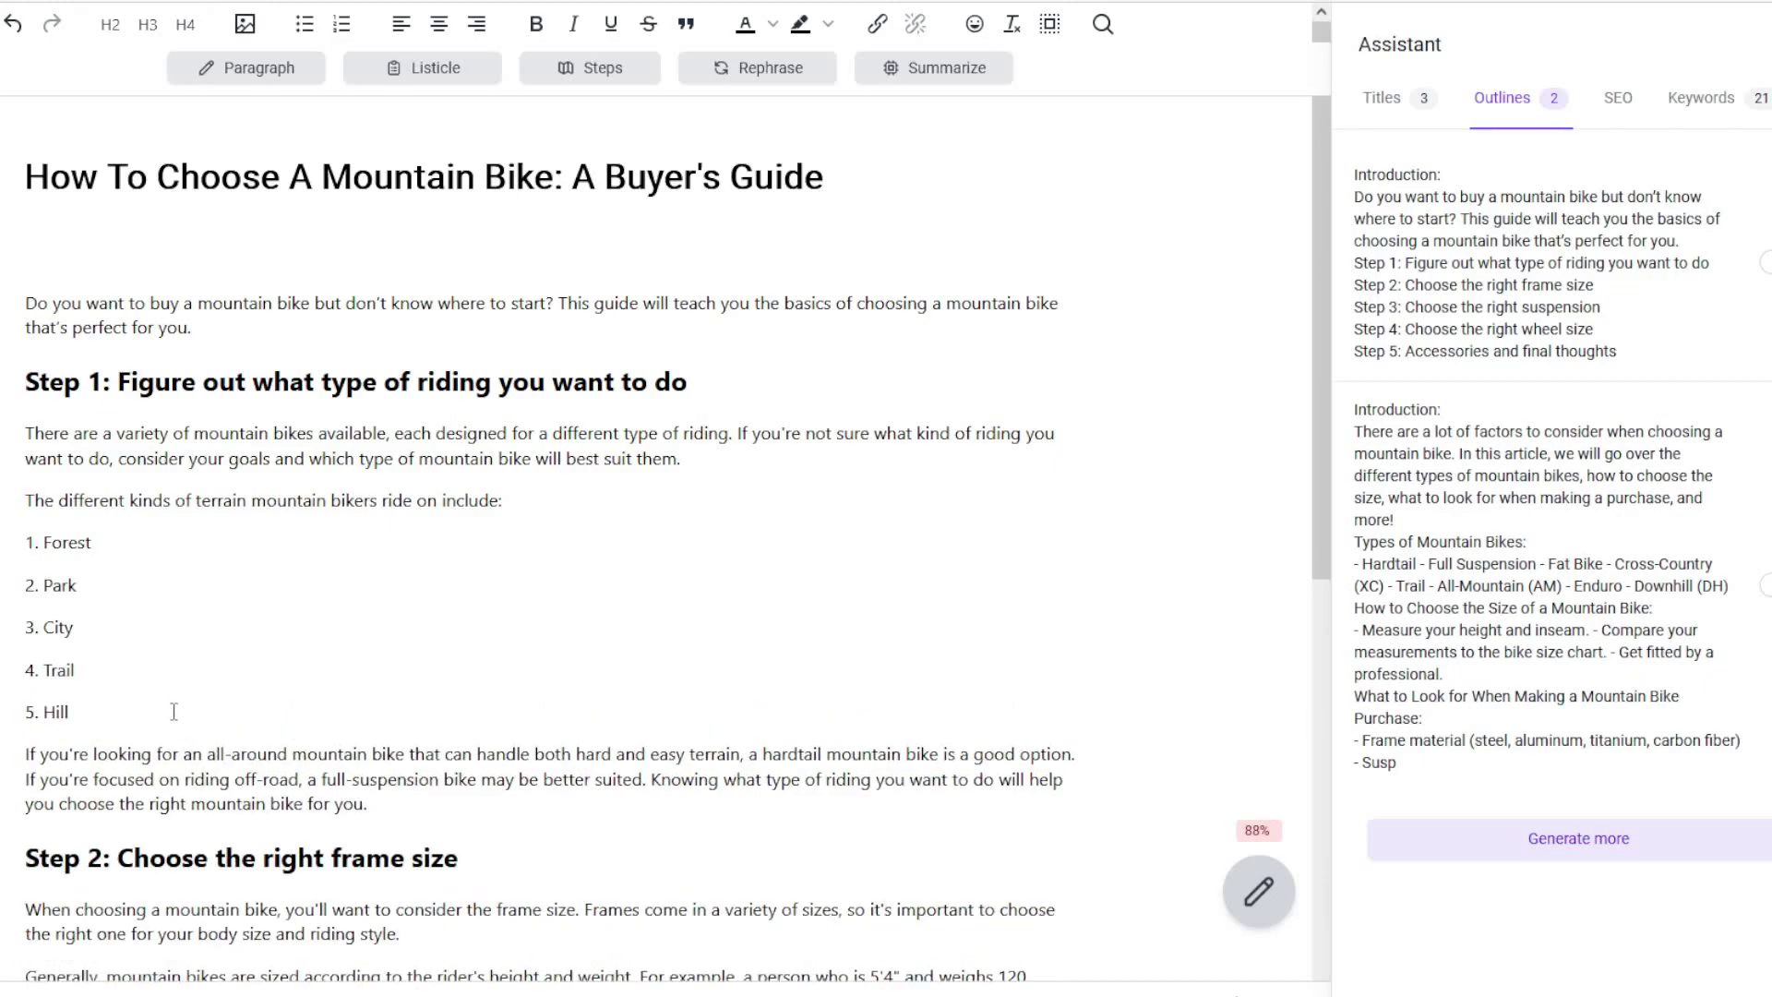
Select the Step 2 frame-types lead-in sentence, then go to the 1: Rectangle item
{"action": "scroll", "coordinate": [558, 722], "scroll_direction": "down", "scroll_amount": 1}
{"action": "scroll", "coordinate": [558, 722], "scroll_direction": "down", "scroll_amount": 3}
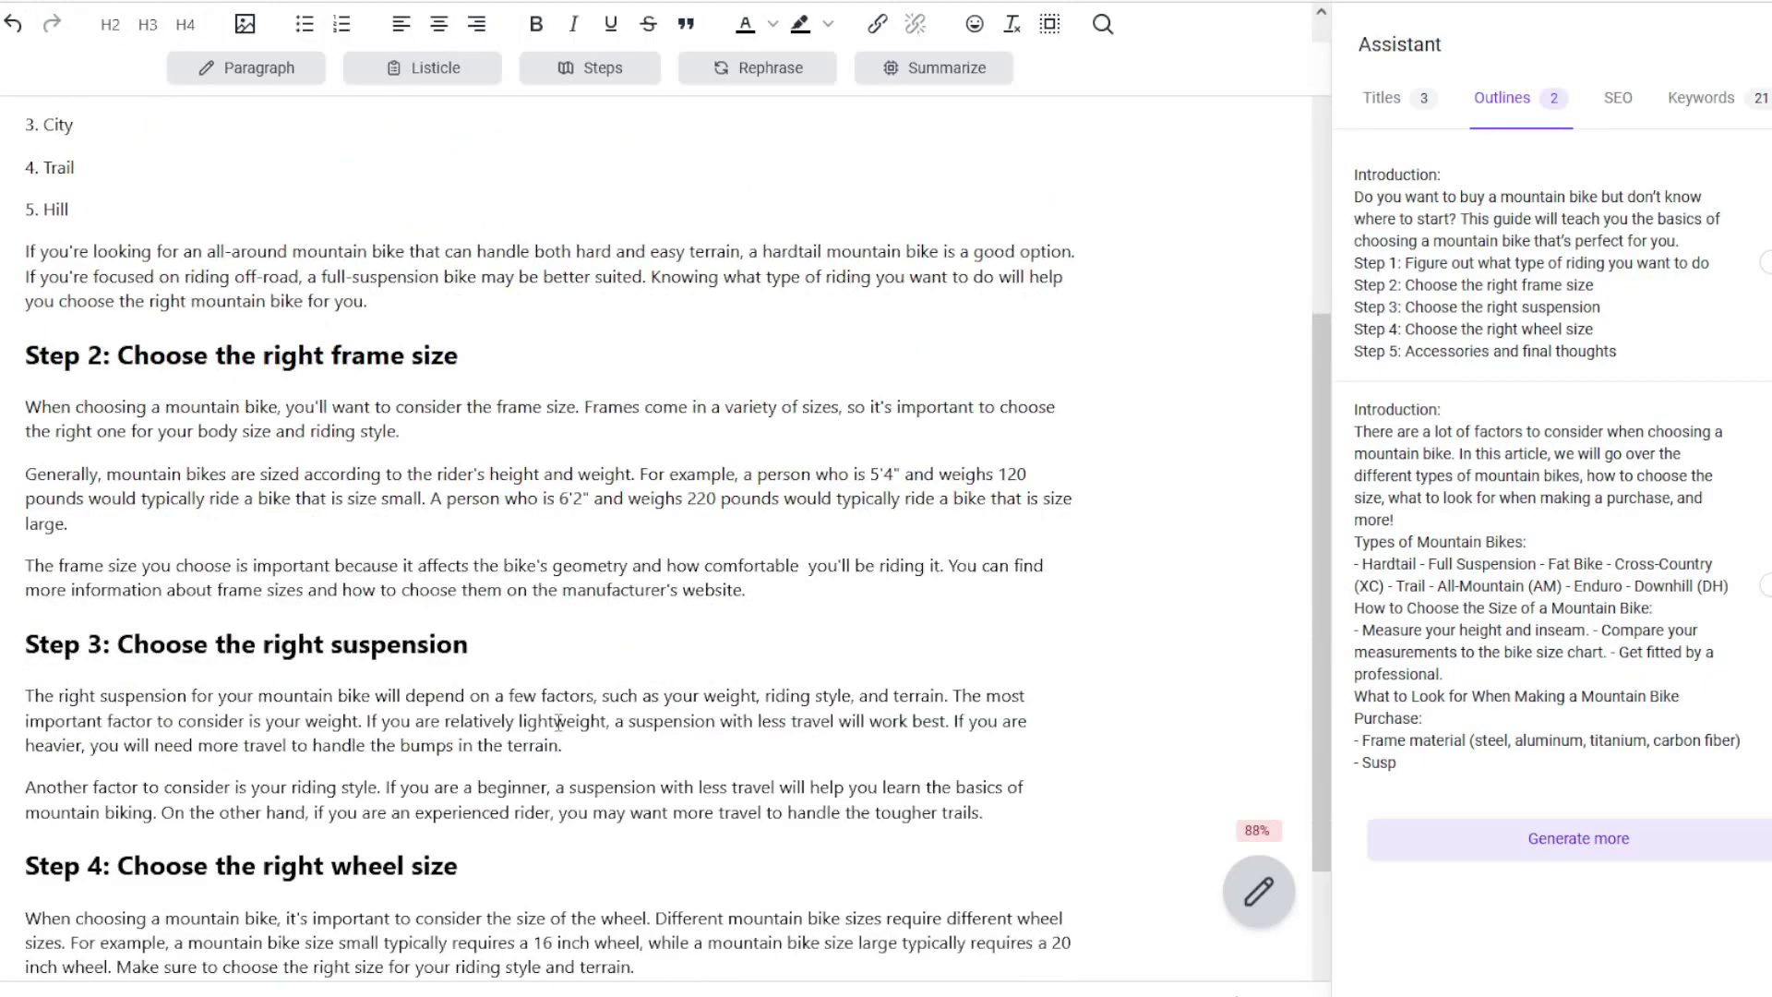
{"action": "scroll", "coordinate": [558, 723], "scroll_direction": "up", "scroll_amount": 4}
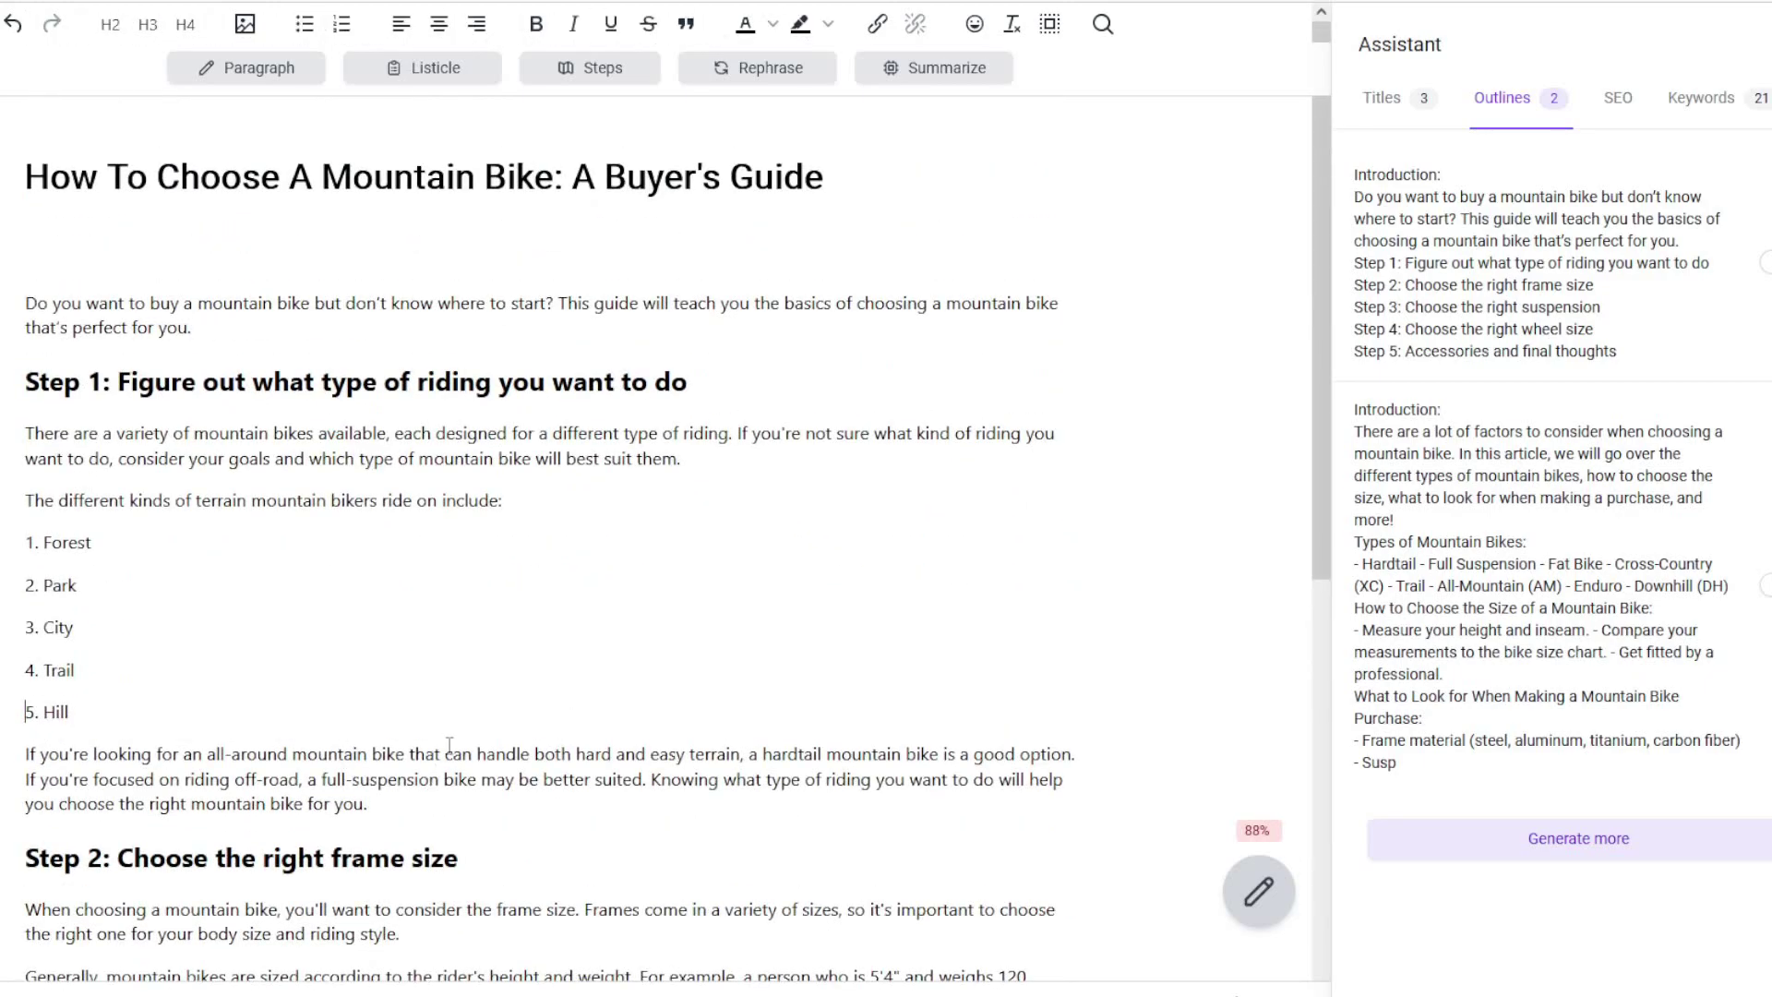
{"action": "scroll", "coordinate": [449, 743], "scroll_direction": "down", "scroll_amount": 2}
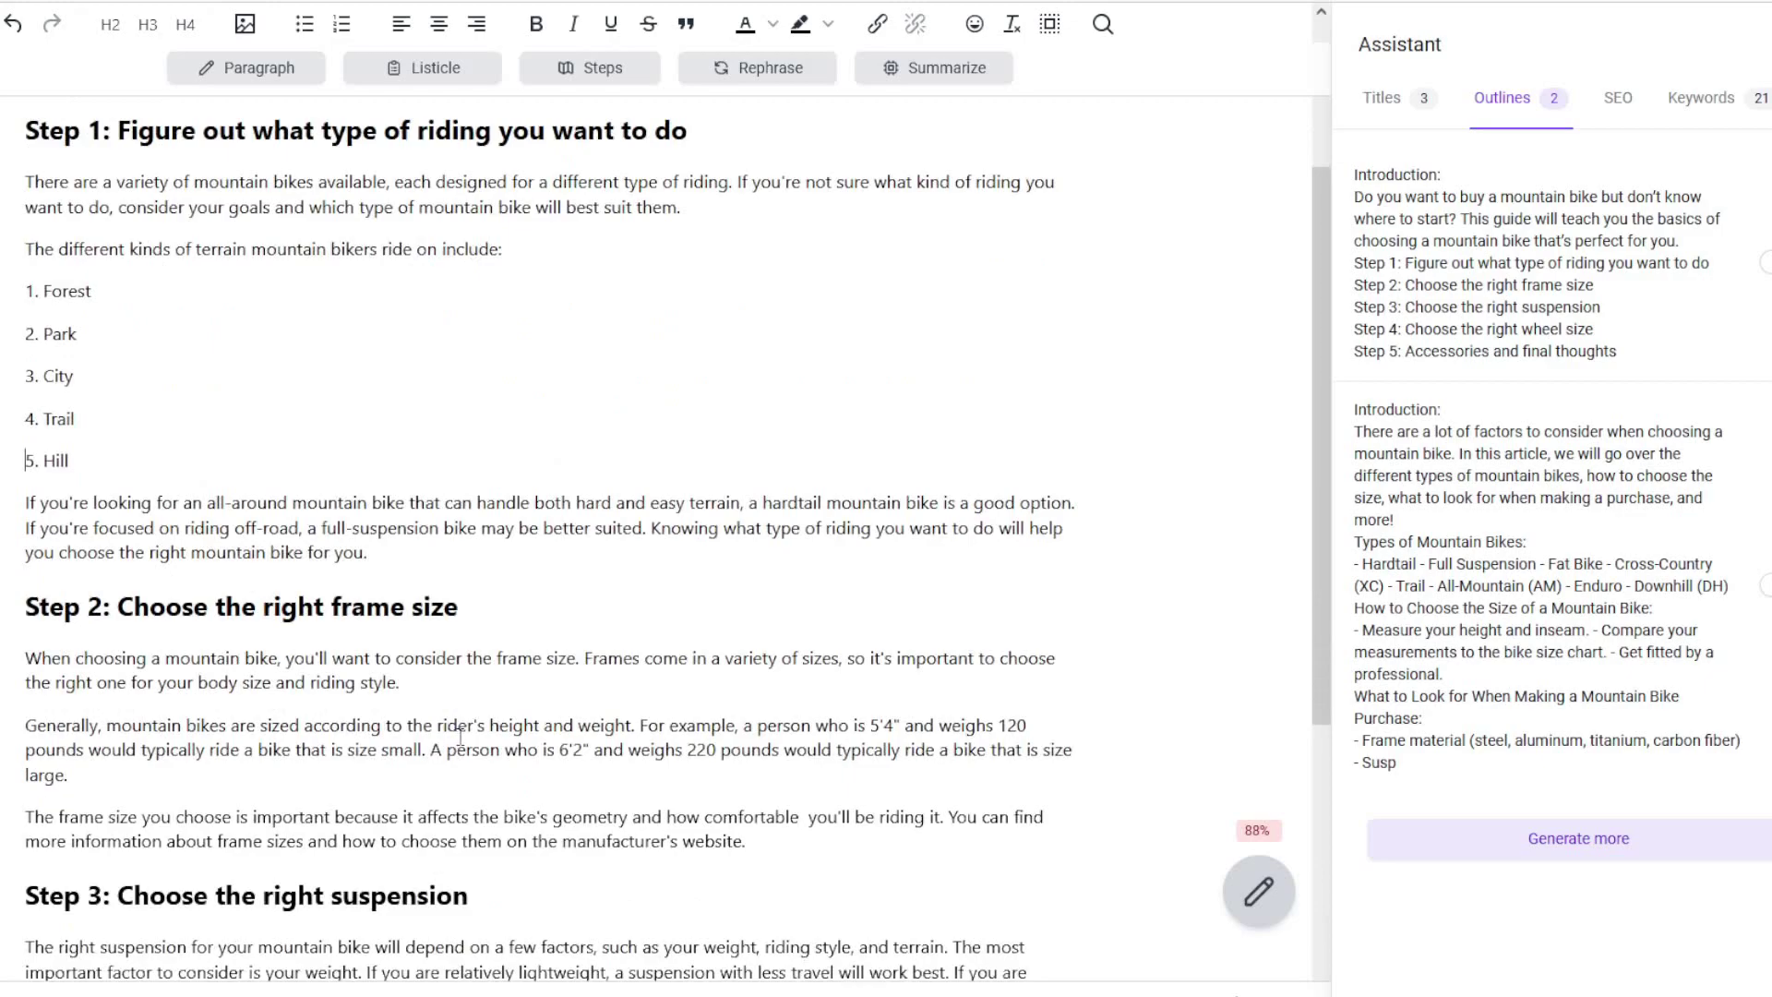
{"action": "scroll", "coordinate": [459, 737], "scroll_direction": "up", "scroll_amount": 2}
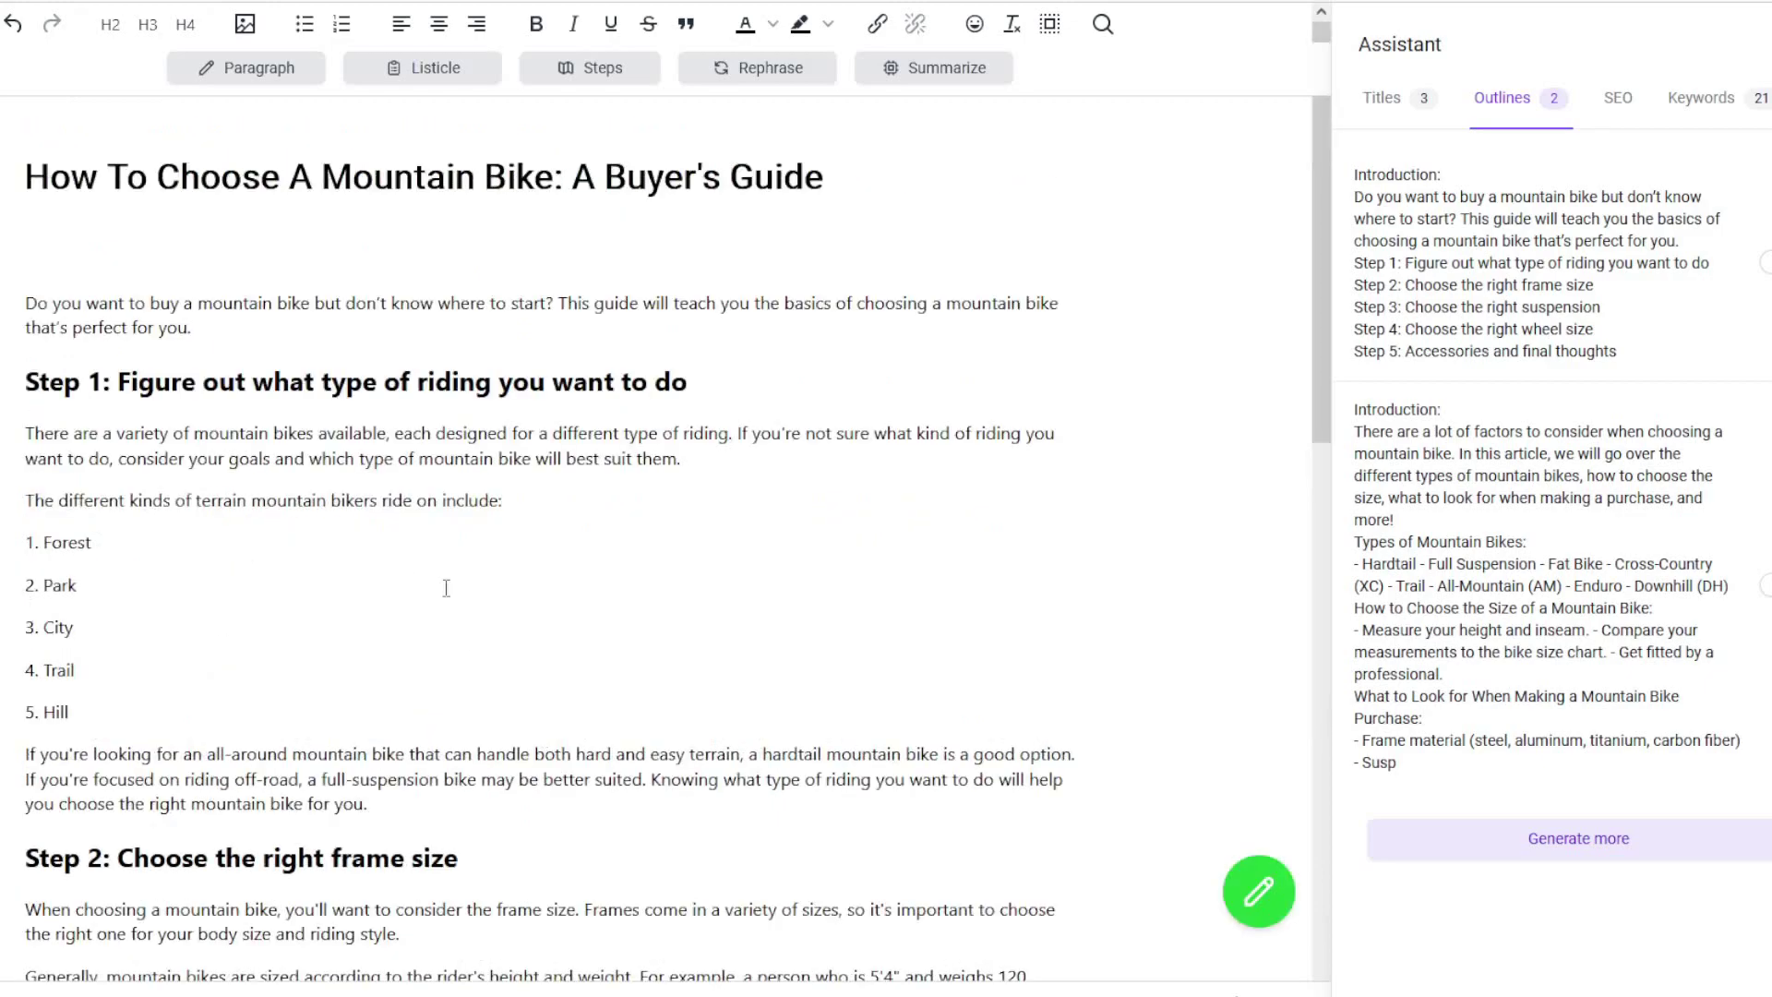
{"action": "scroll", "coordinate": [479, 588], "scroll_direction": "down", "scroll_amount": 3}
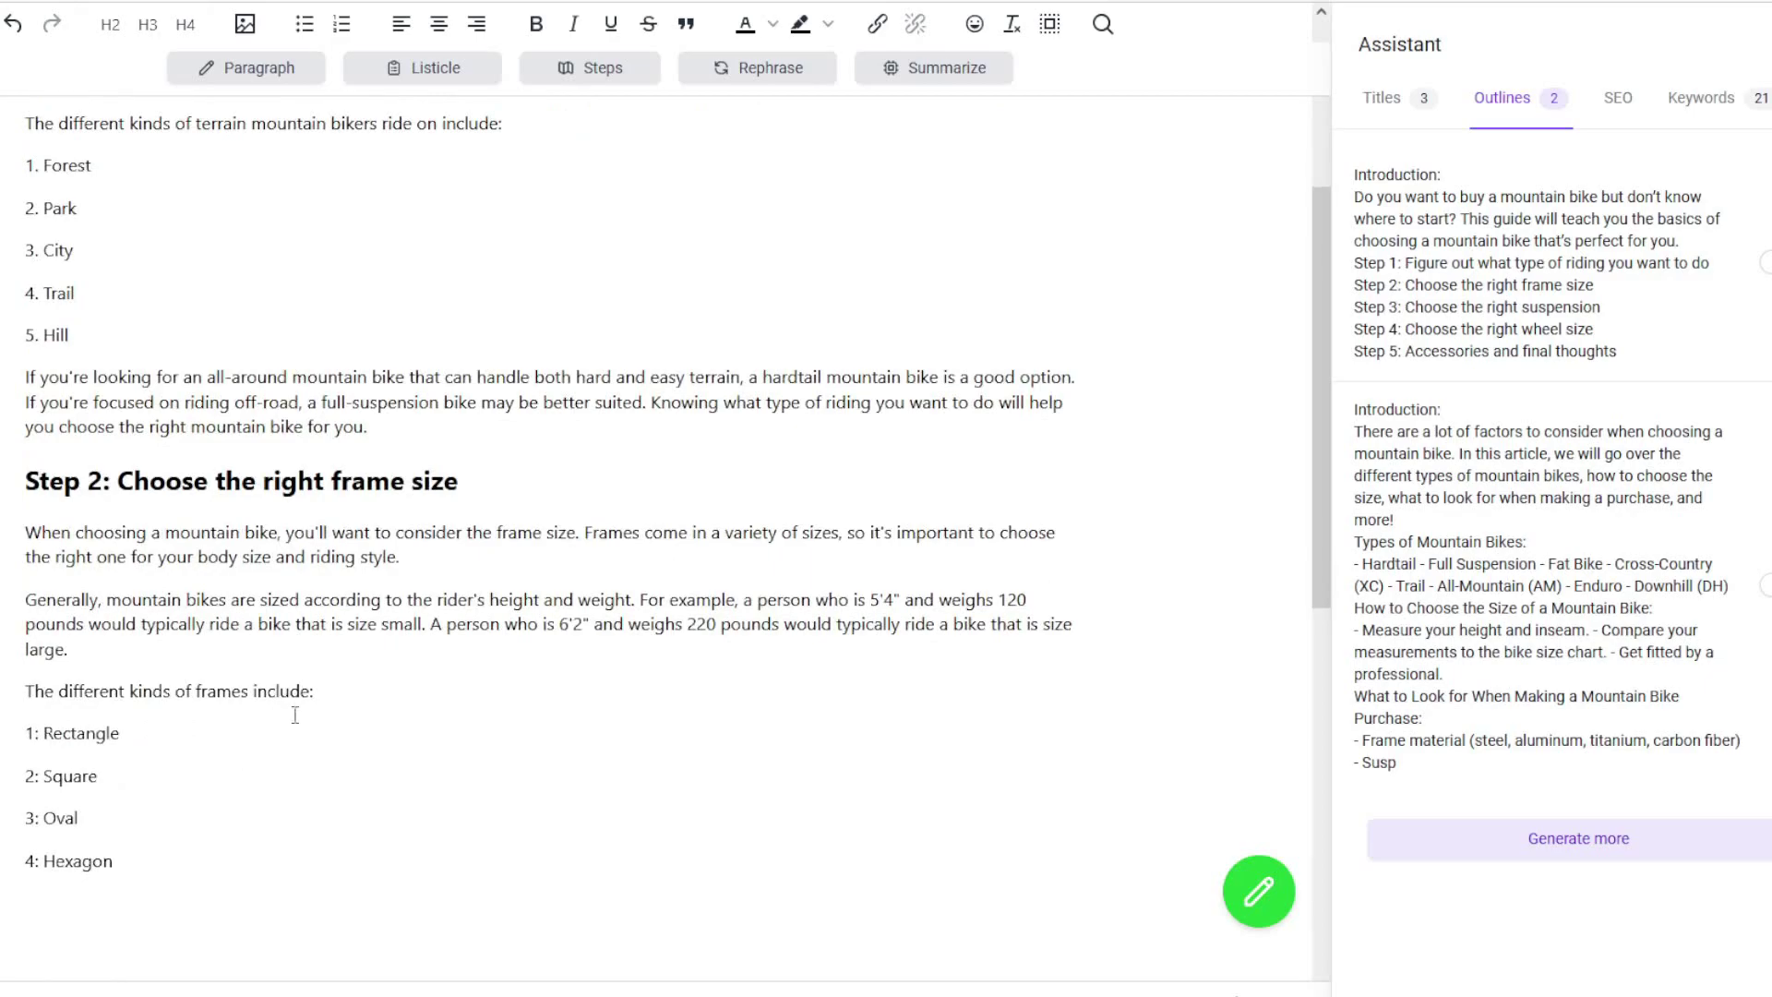
{"action": "left_click_drag", "start_coordinate": [312, 692], "coordinate": [24, 698]}
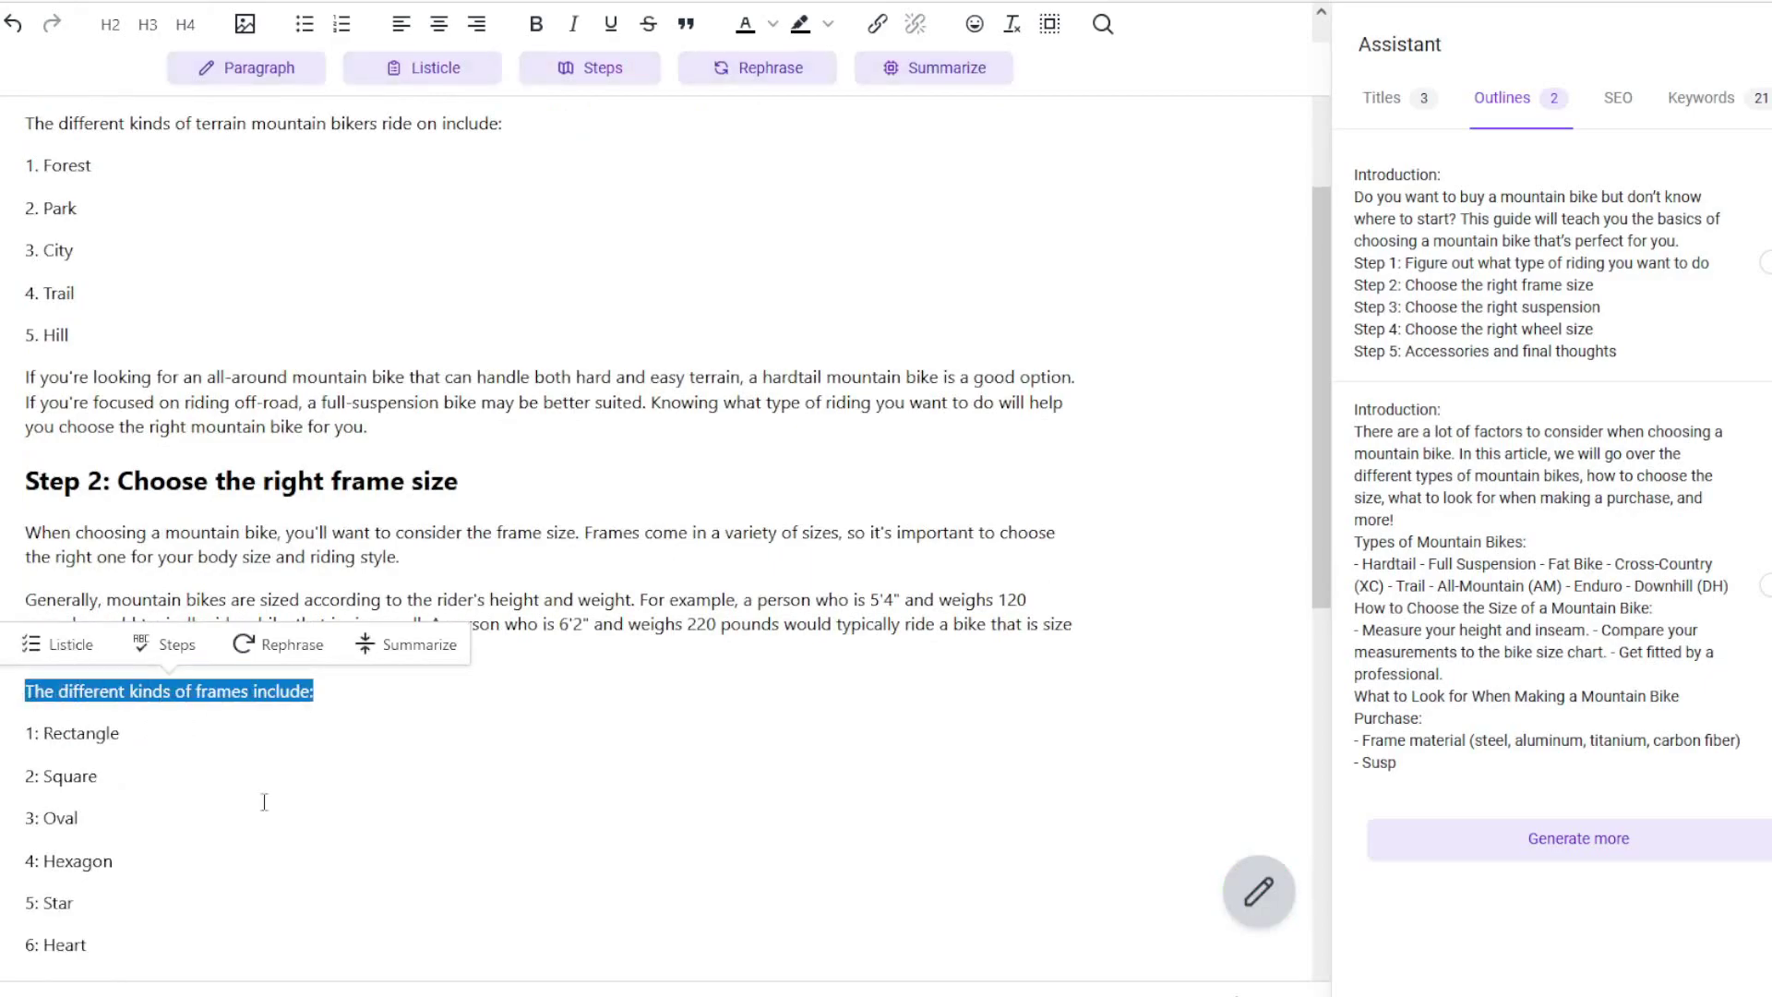
{"action": "scroll", "coordinate": [315, 756], "scroll_direction": "down", "scroll_amount": 1}
{"action": "left_click", "coordinate": [559, 789]}
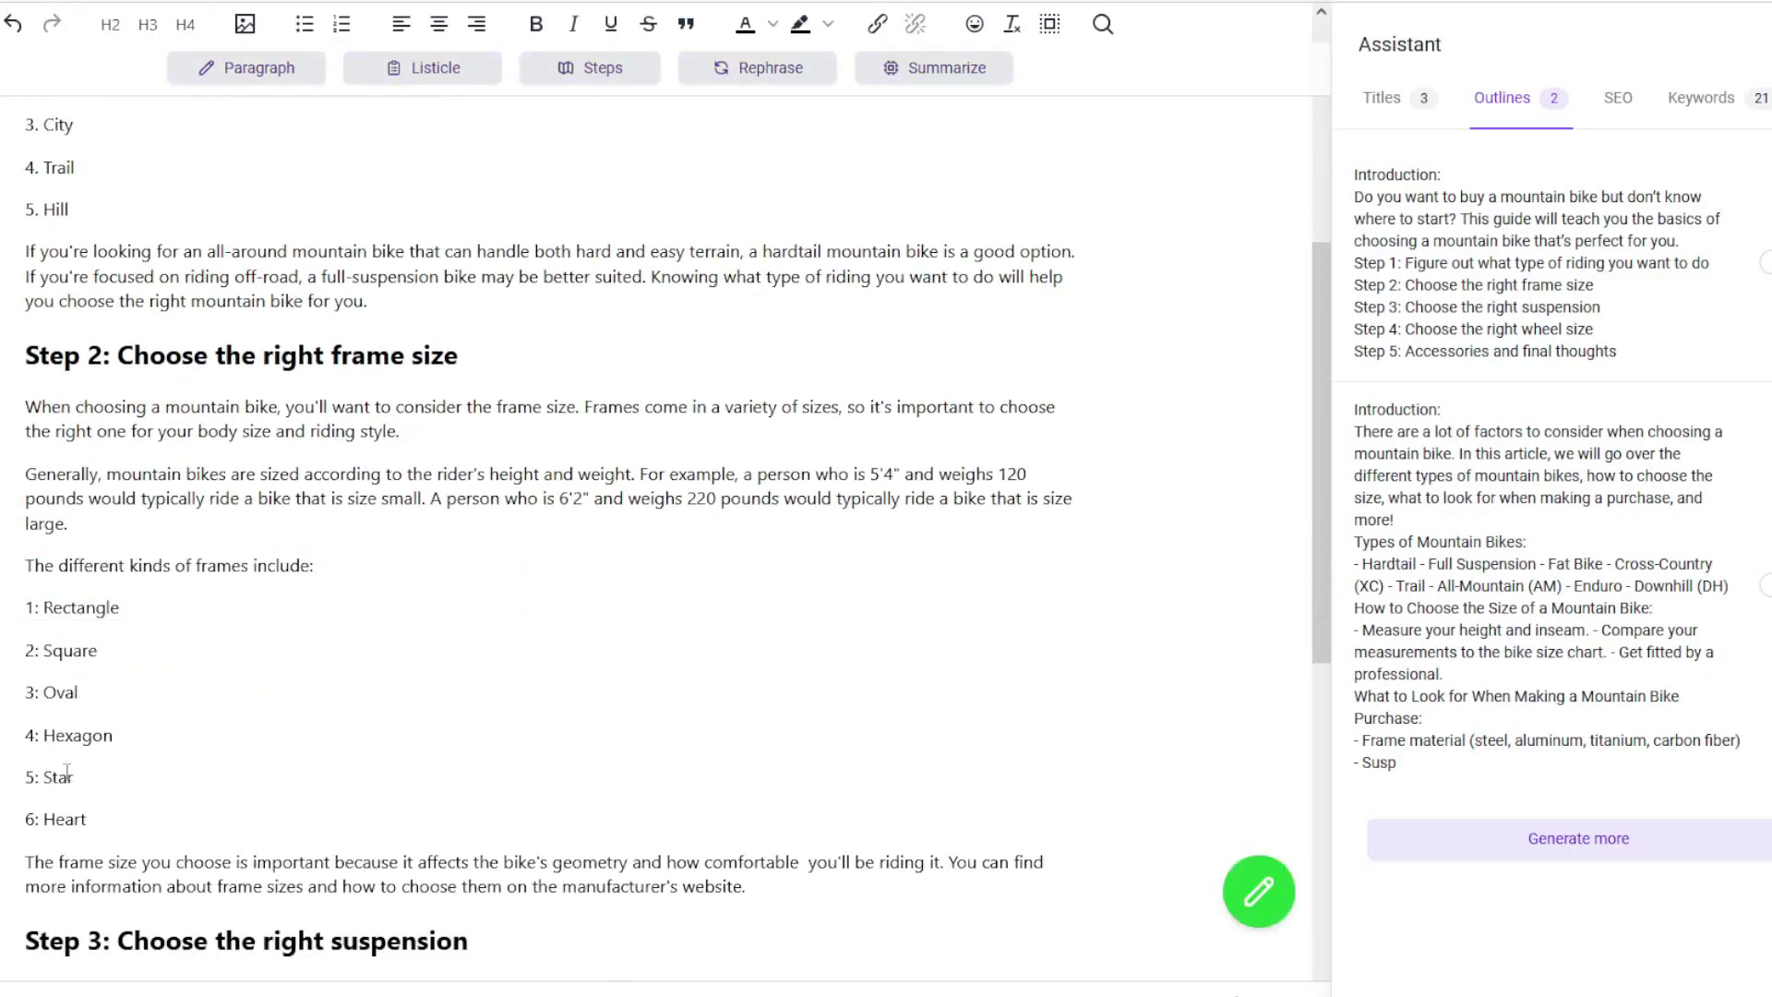
{"action": "scroll", "coordinate": [443, 812], "scroll_direction": "down", "scroll_amount": 5}
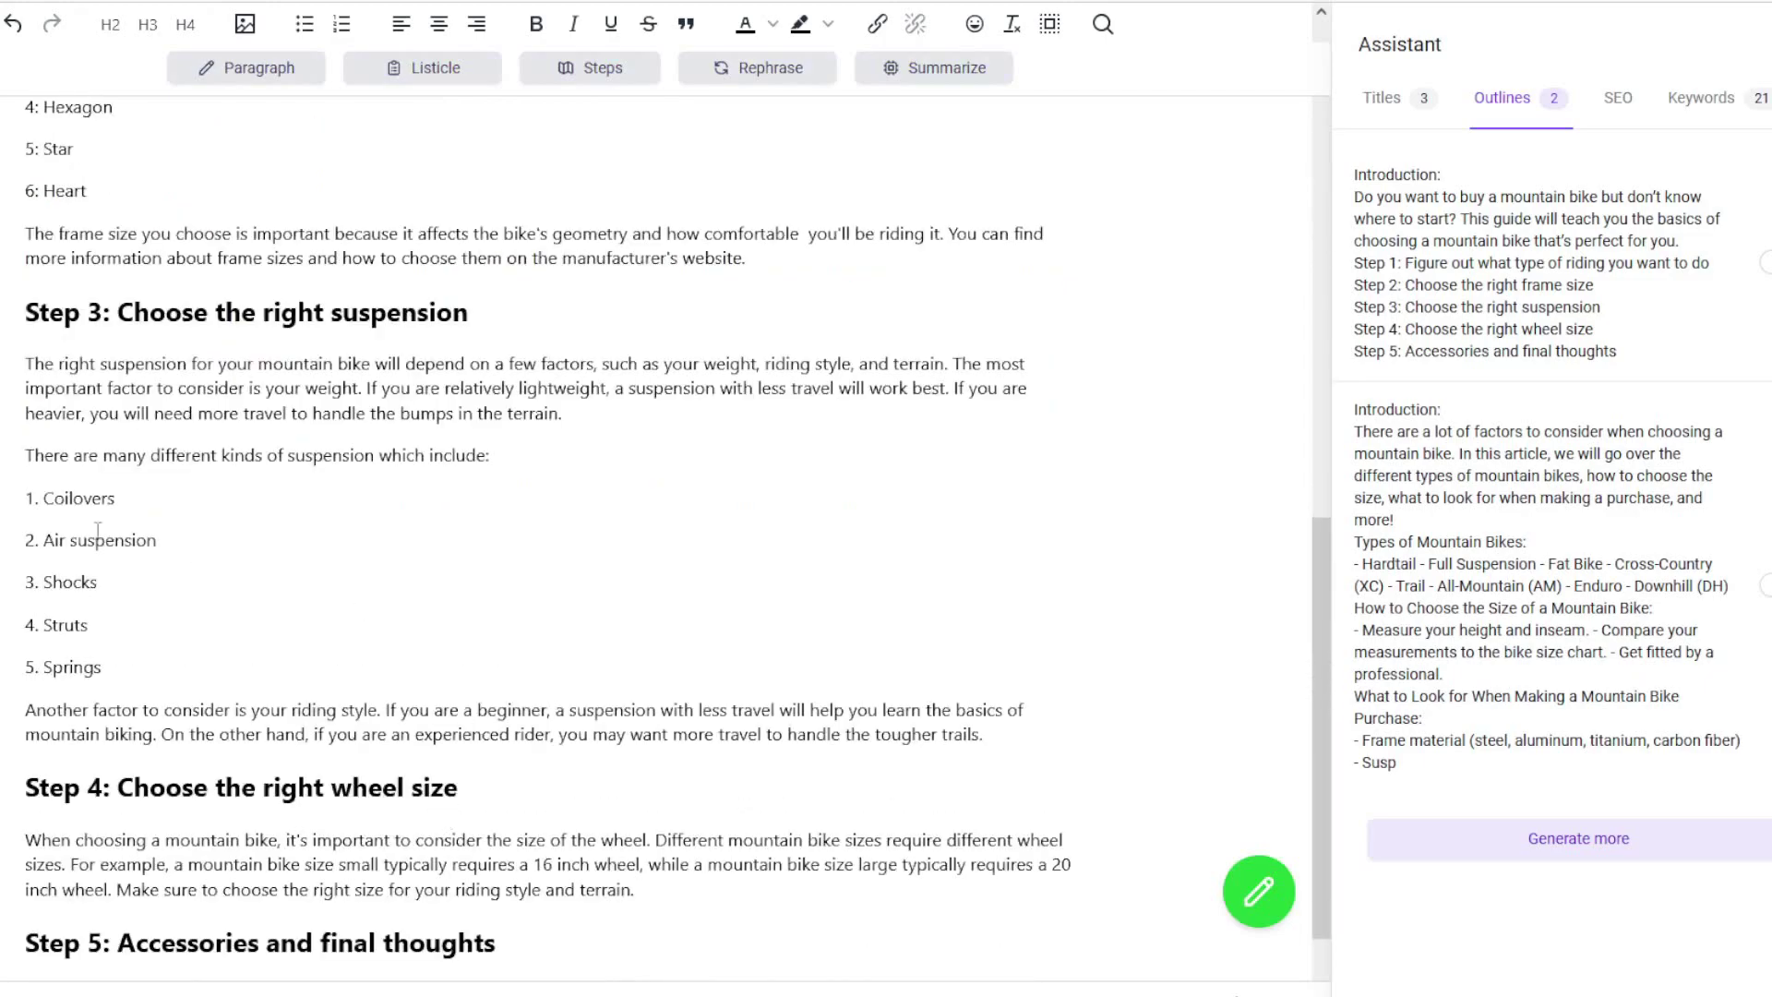
{"action": "scroll", "coordinate": [469, 682], "scroll_direction": "up", "scroll_amount": 5}
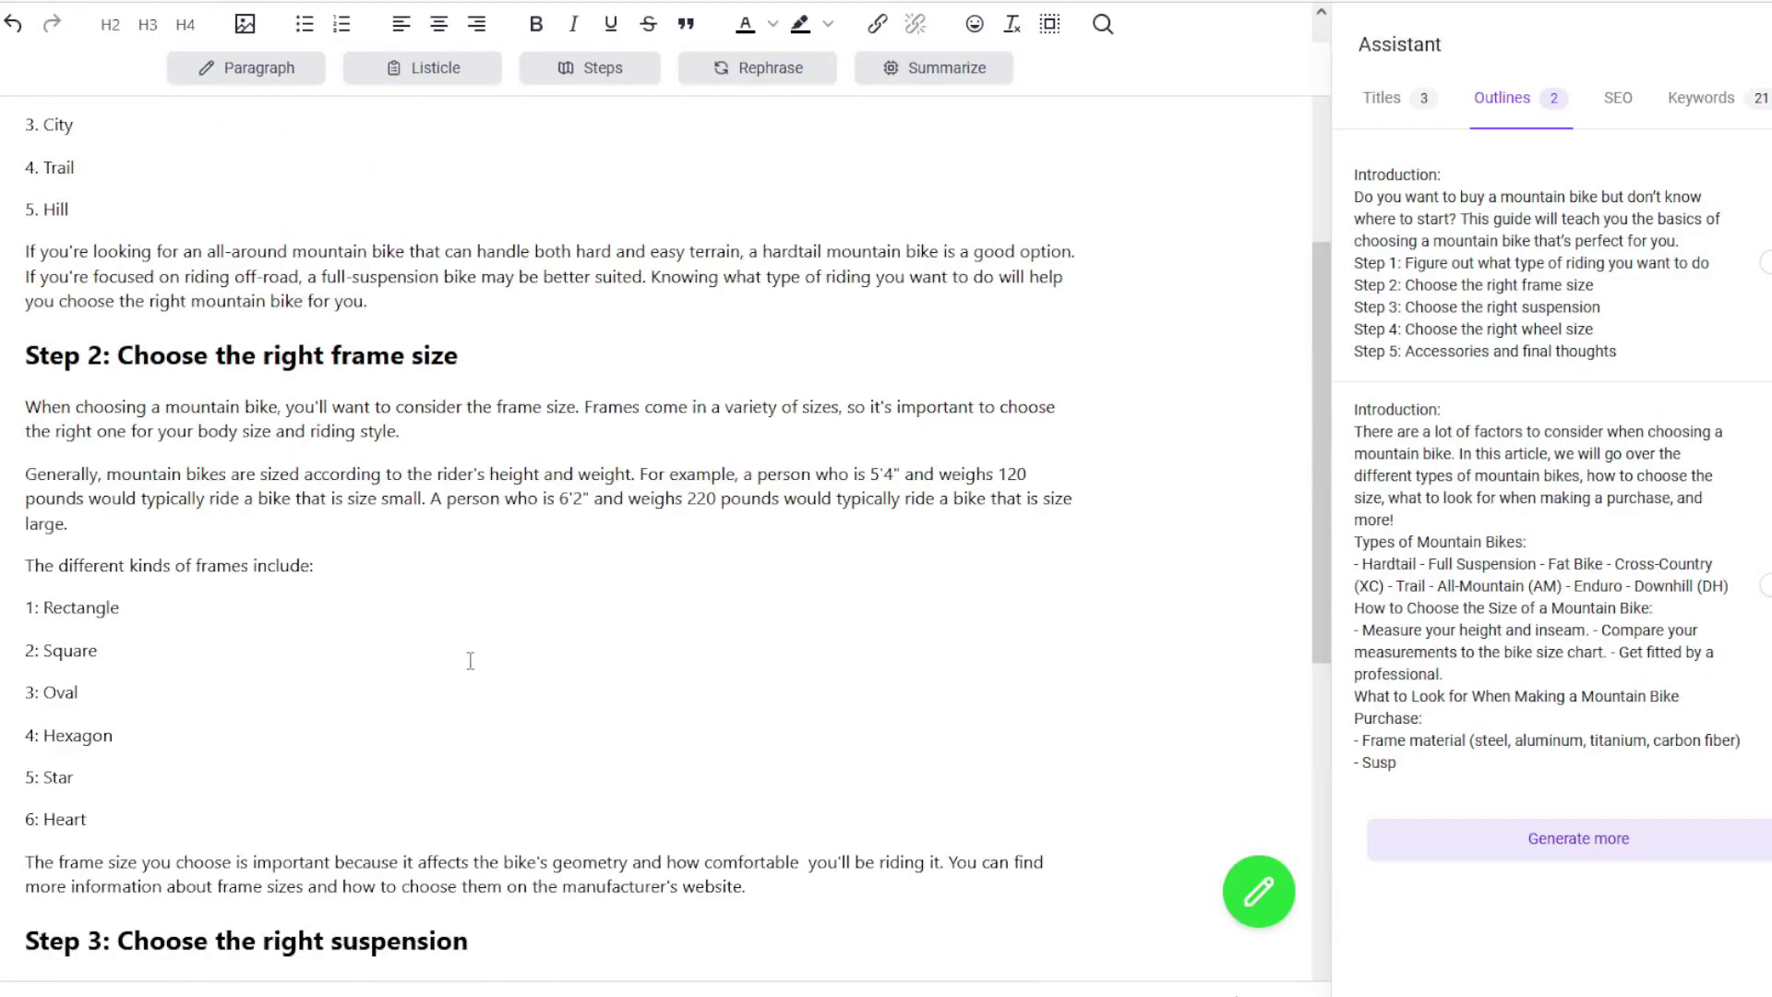
{"action": "scroll", "coordinate": [467, 661], "scroll_direction": "down", "scroll_amount": 1}
{"action": "left_click", "coordinate": [79, 481]}
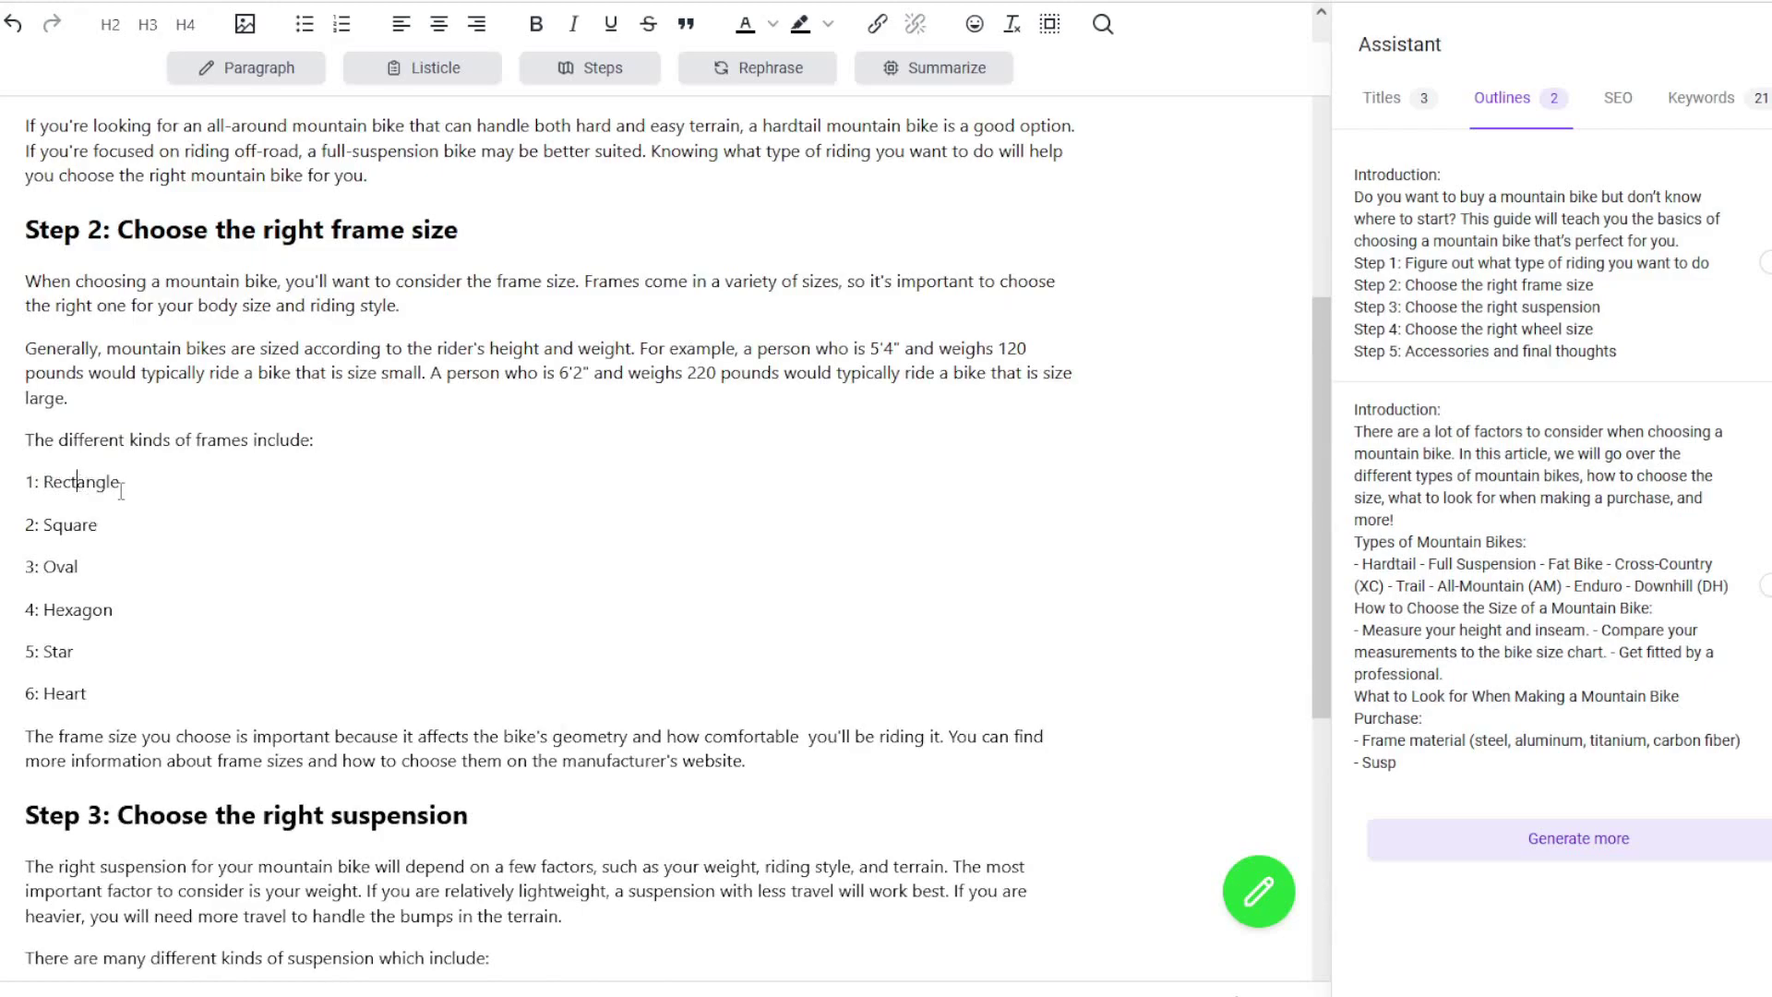
Have the AI extend the rectangle frame sentence under 1: Rectangle
{"action": "left_click_drag", "start_coordinate": [122, 482], "coordinate": [45, 482]}
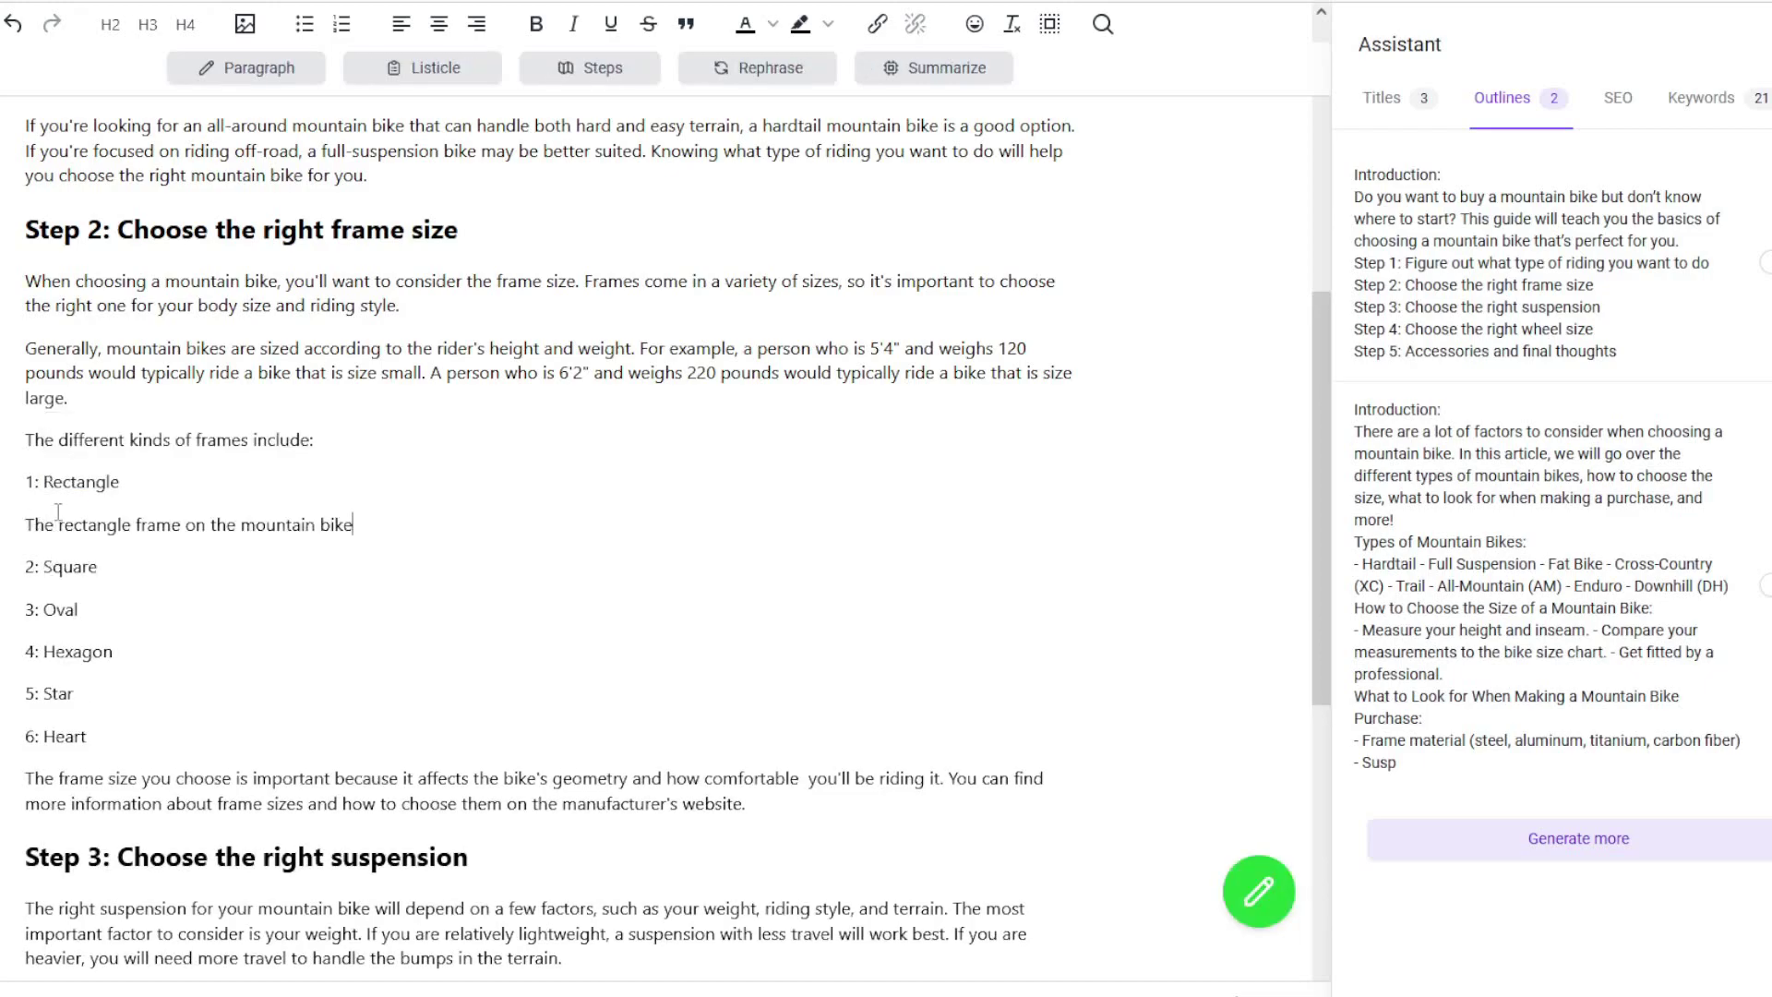
{"action": "left_click_drag", "start_coordinate": [111, 479], "coordinate": [24, 441]}
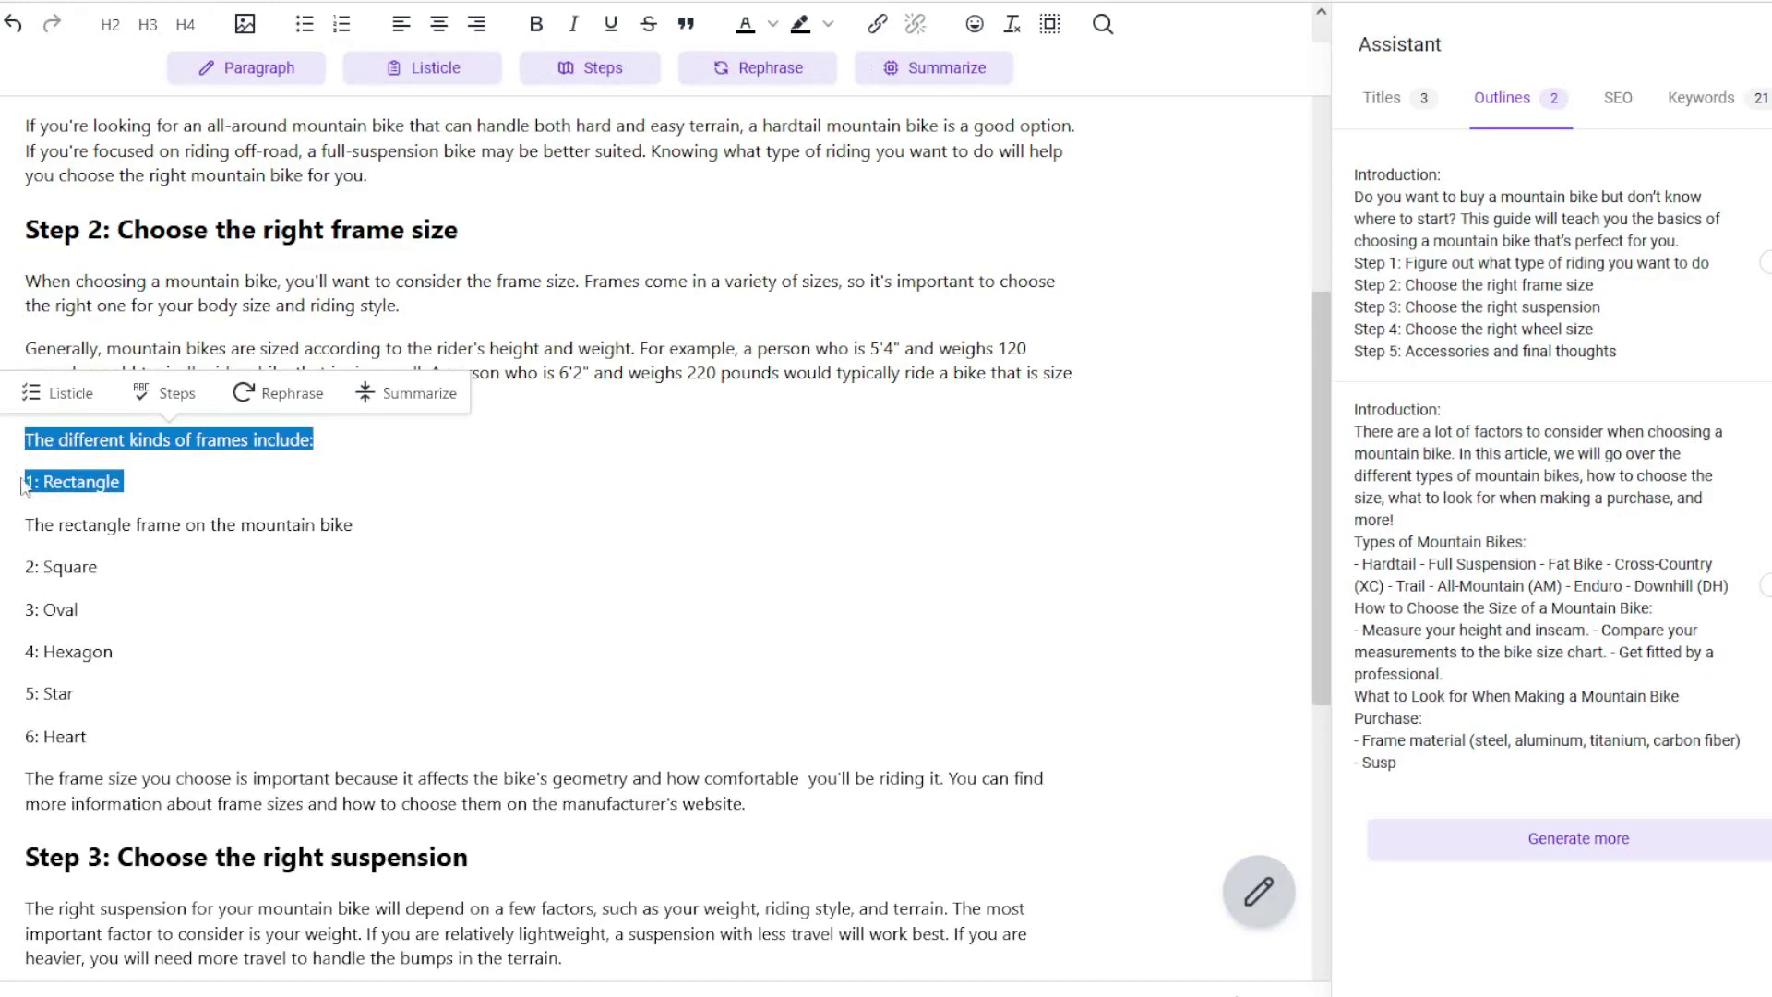
{"action": "left_click_drag", "start_coordinate": [101, 566], "coordinate": [131, 524]}
{"action": "left_click", "coordinate": [225, 569]}
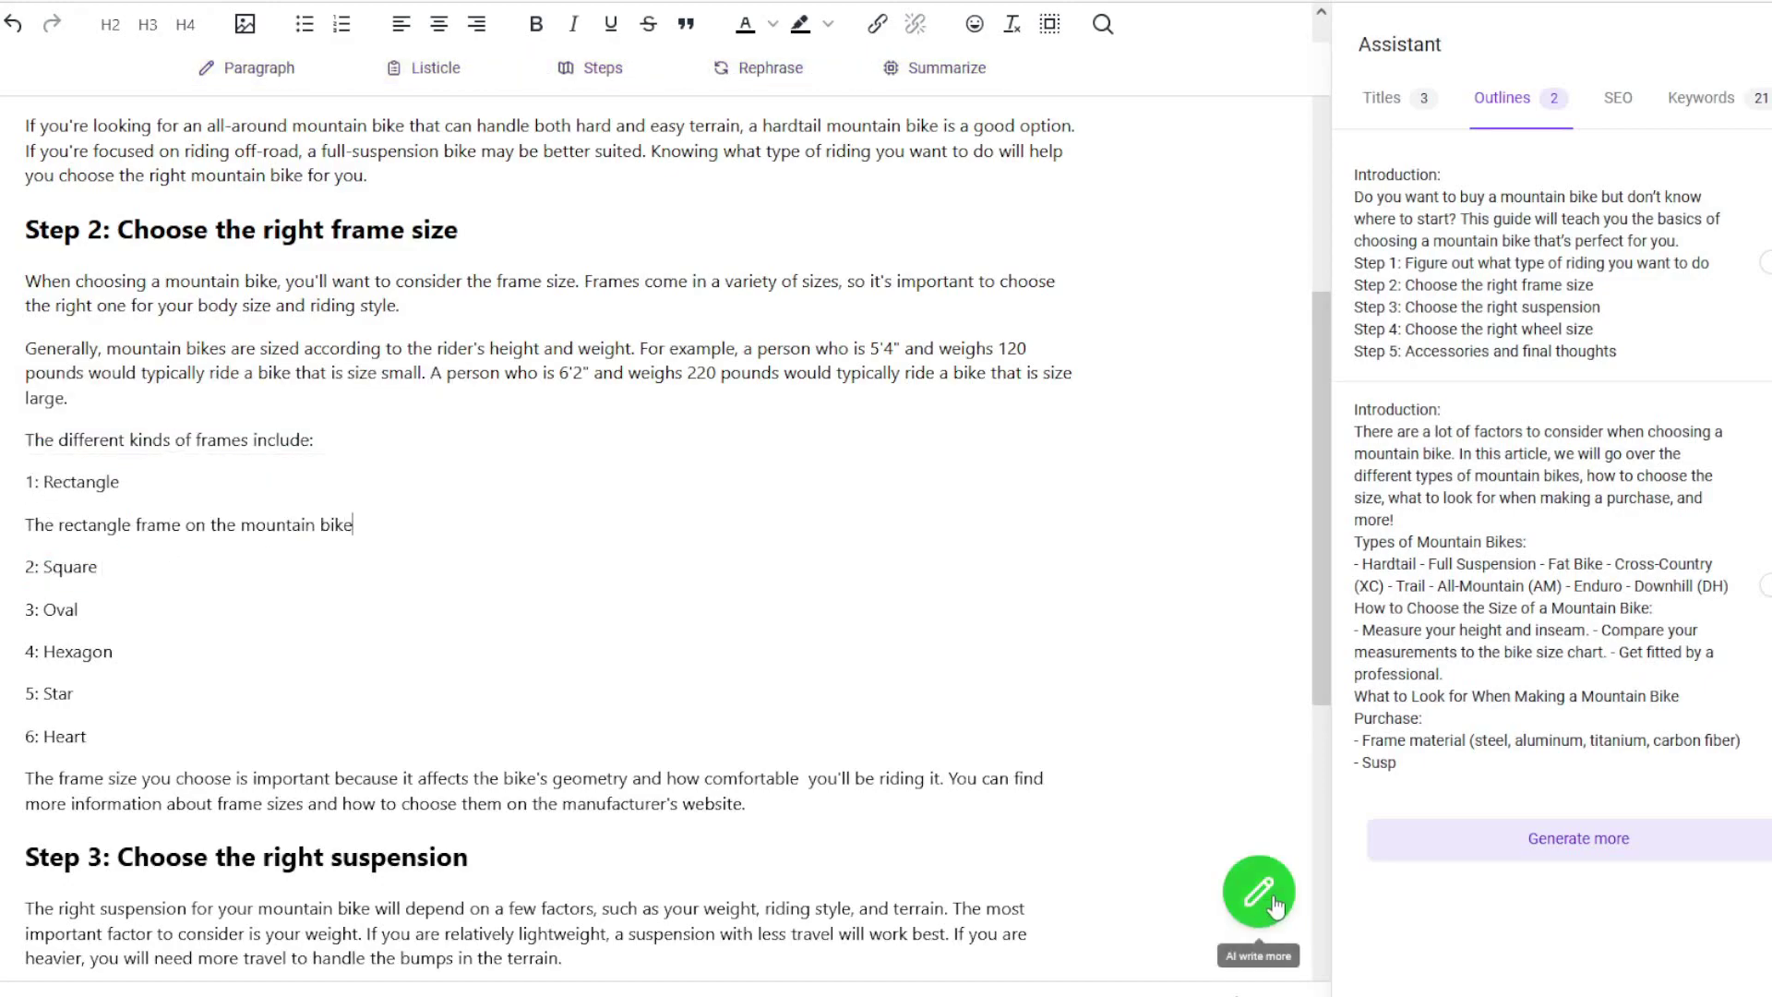
{"action": "left_click", "coordinate": [1260, 927]}
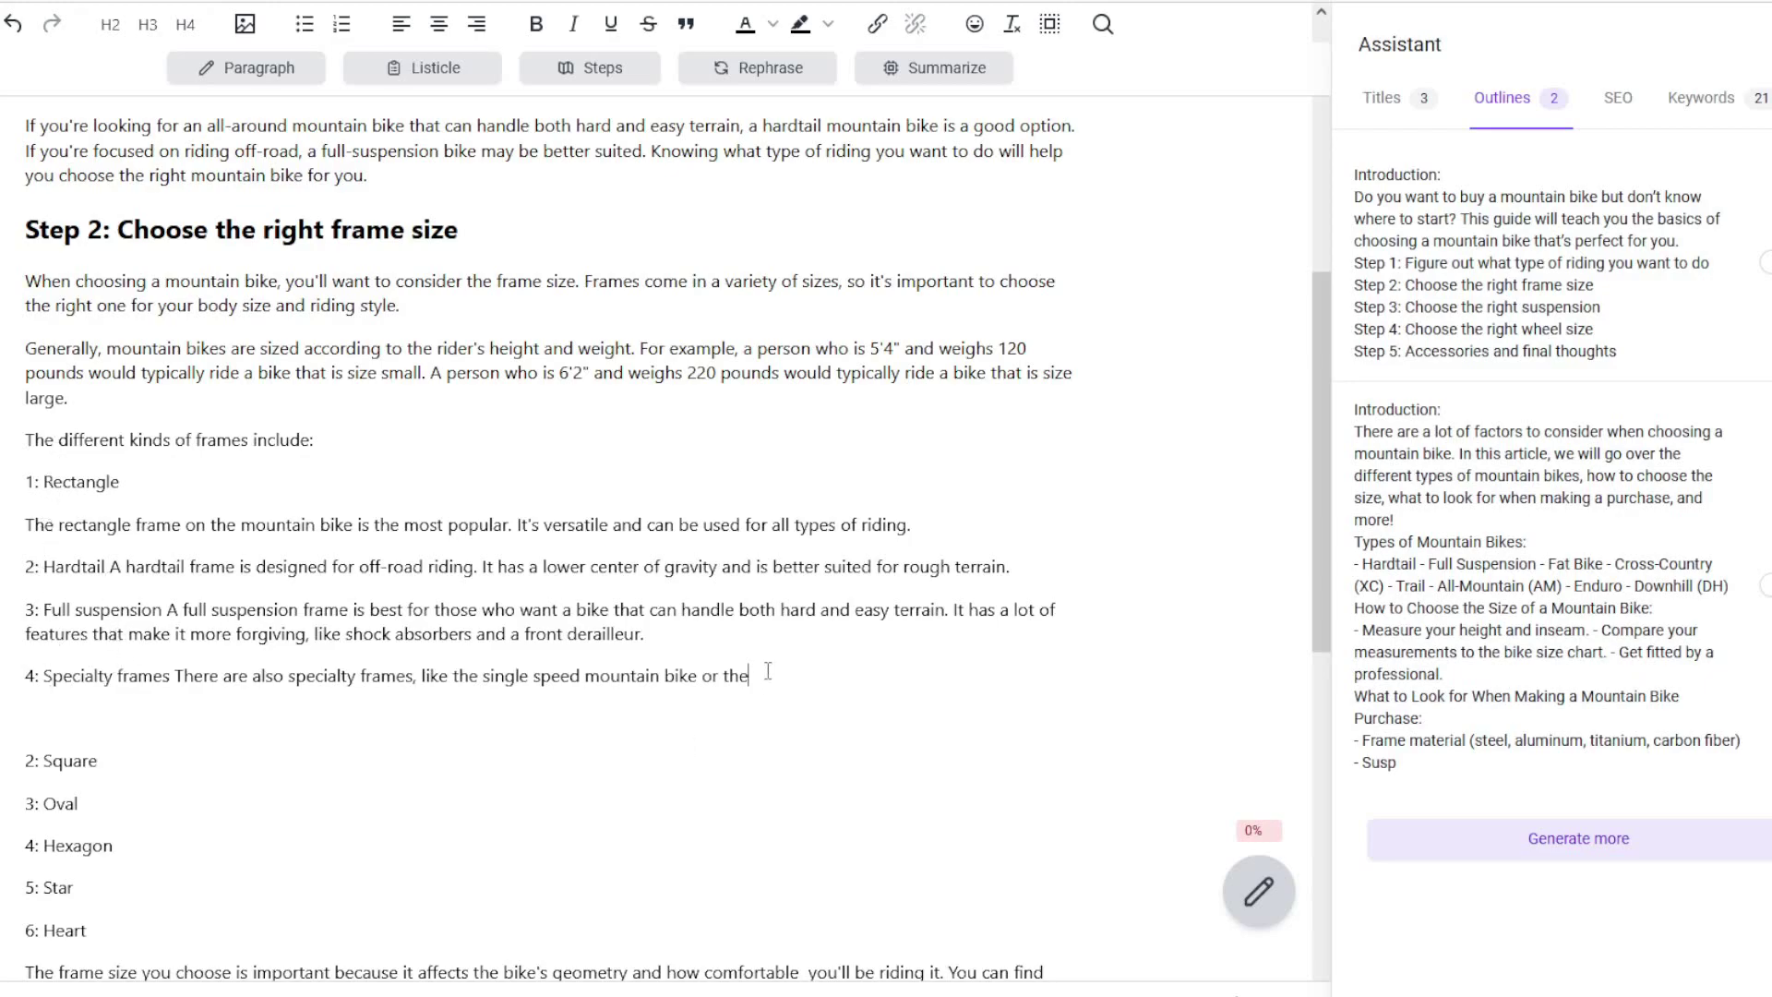
Delete the extra generated frame items 2–4 and blank lines, then AI-write the next description
{"action": "left_click_drag", "start_coordinate": [768, 670], "coordinate": [25, 565]}
{"action": "key", "text": "BackSpace"}
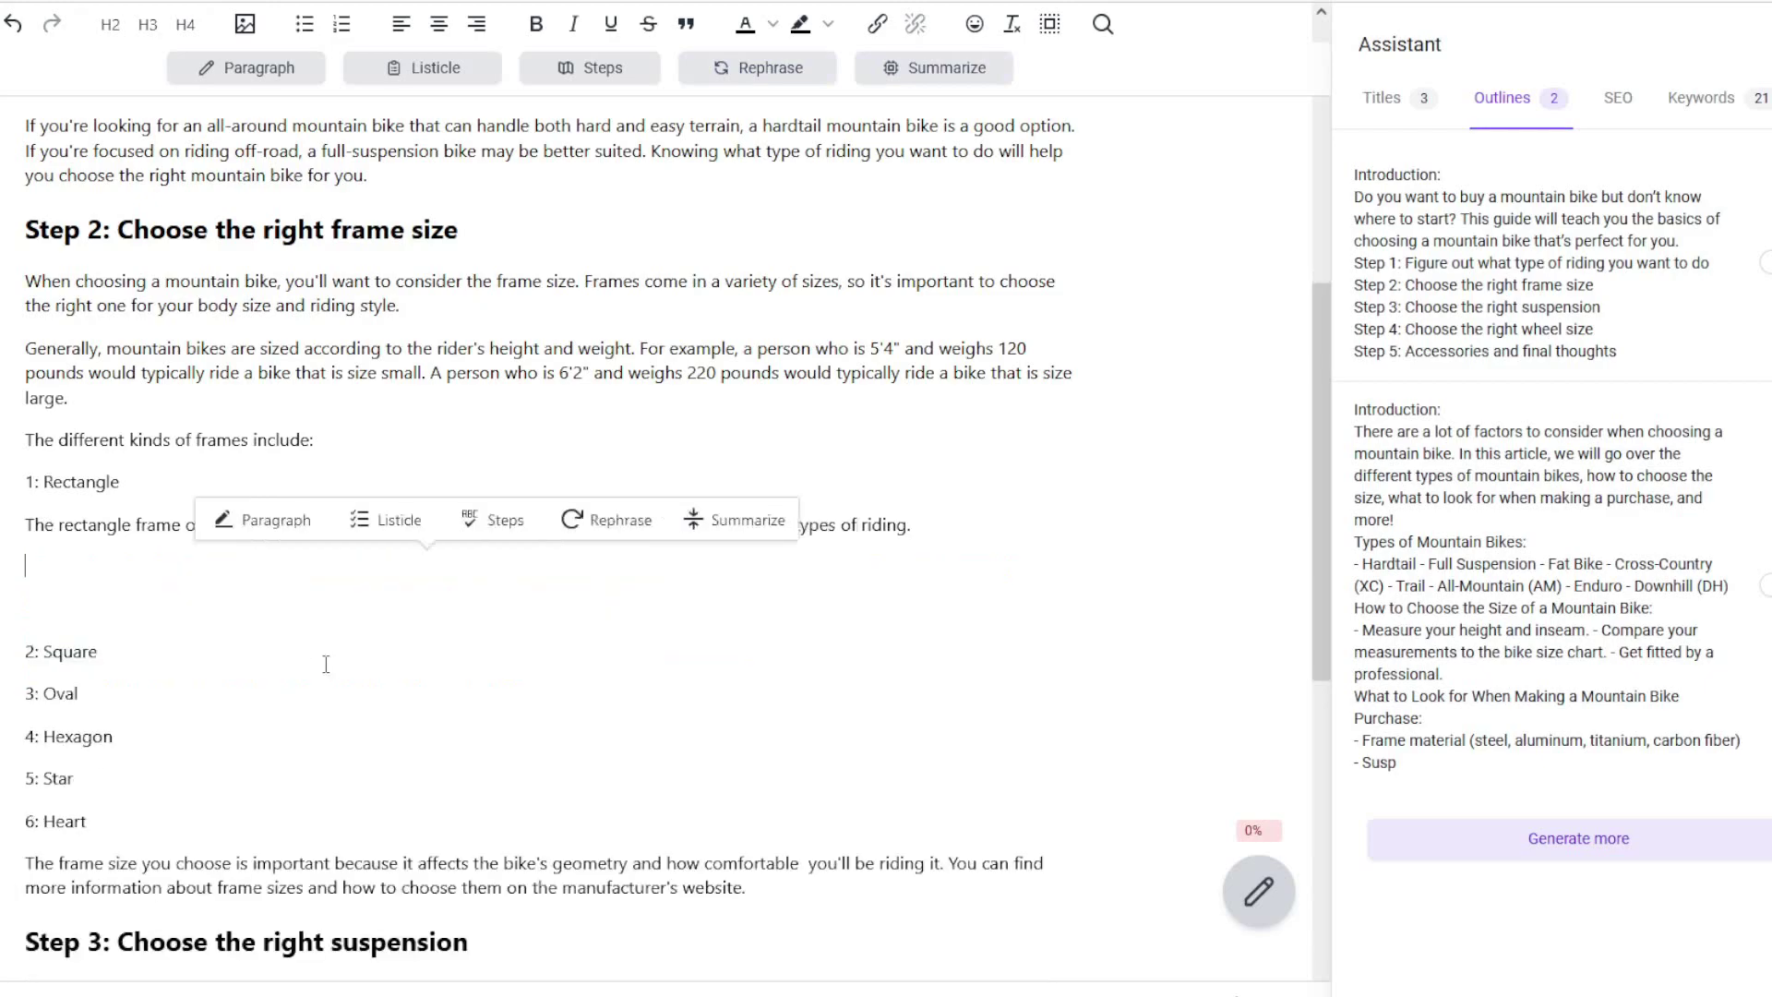
{"action": "key", "text": "Delete"}
{"action": "key", "text": "Delete"}
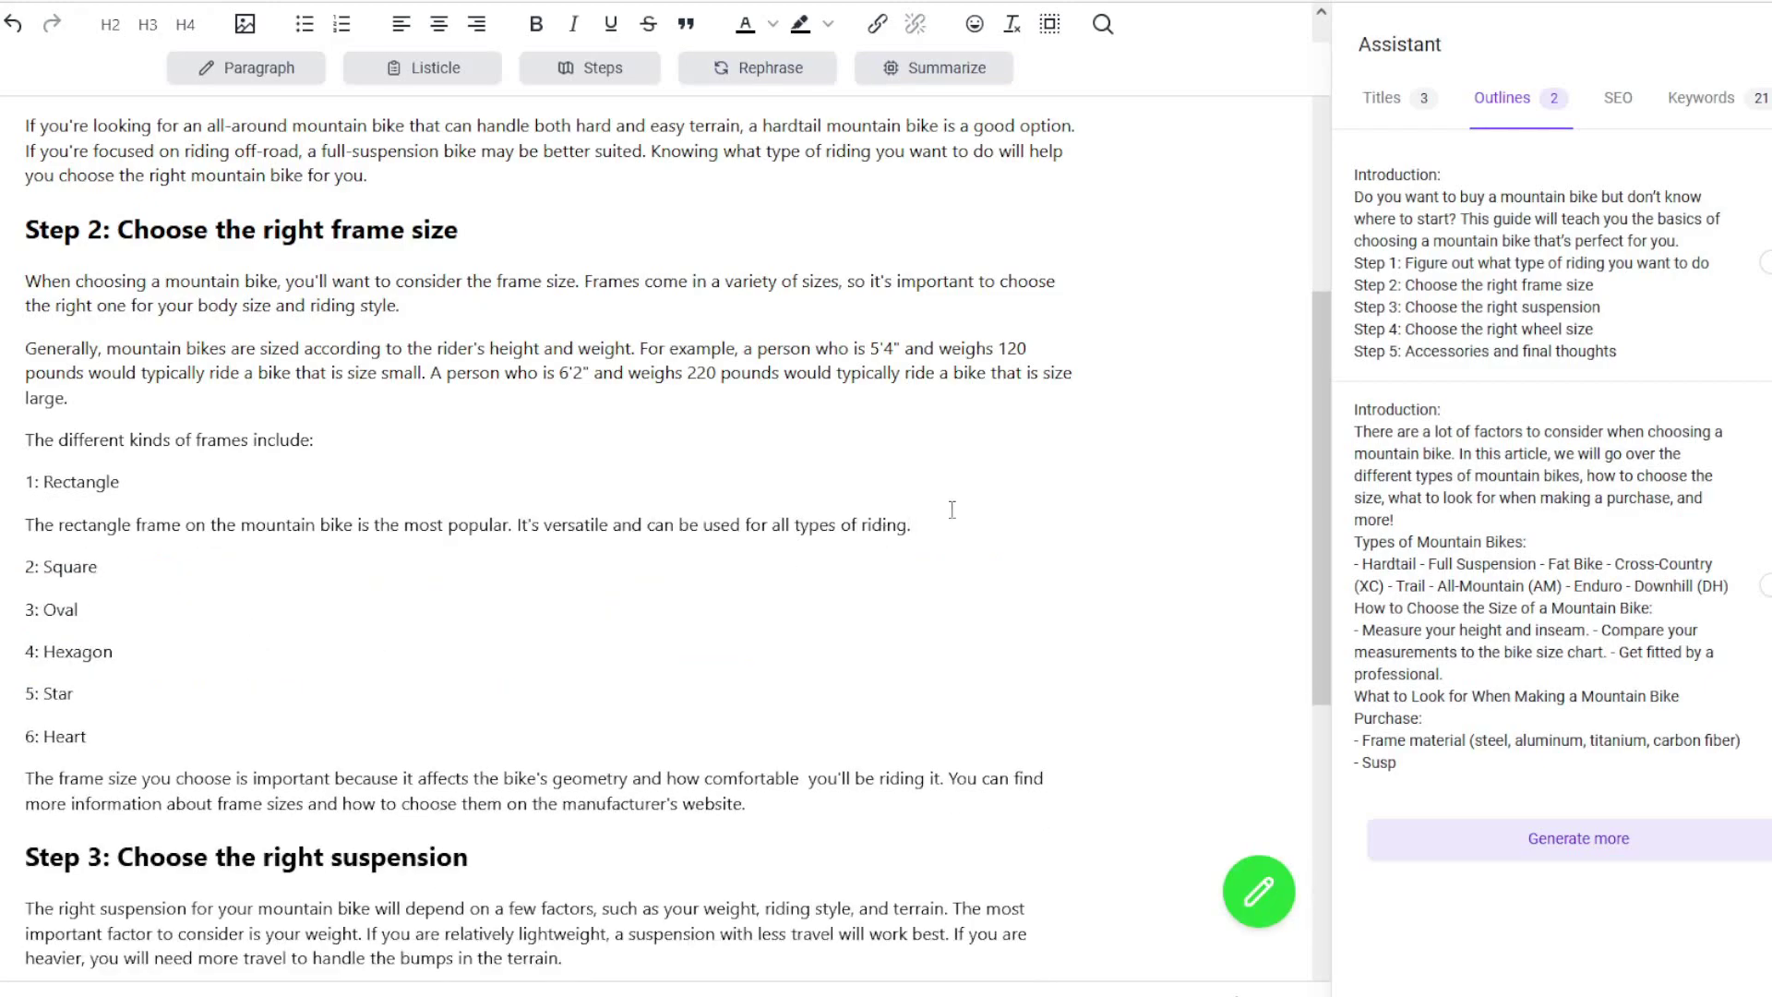
{"action": "left_click", "coordinate": [1259, 891]}
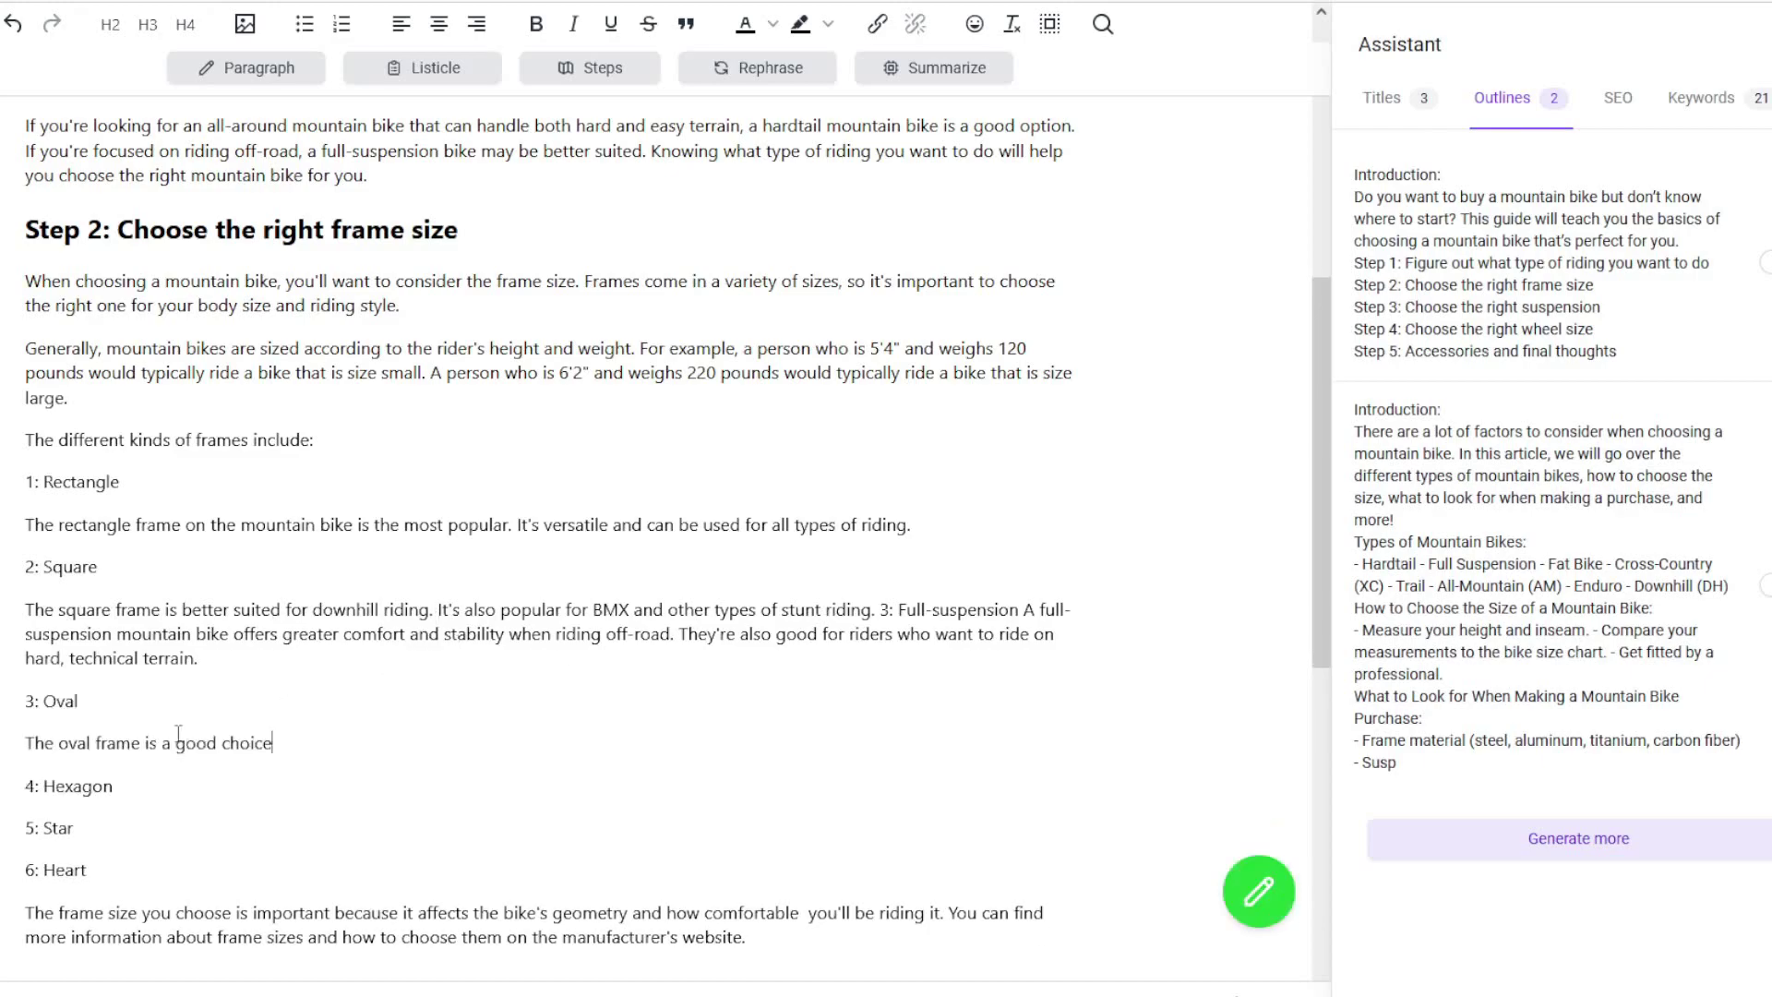
Have the AI continue the frame descriptions from the Oval sentence
{"action": "left_click_drag", "start_coordinate": [278, 741], "coordinate": [23, 743]}
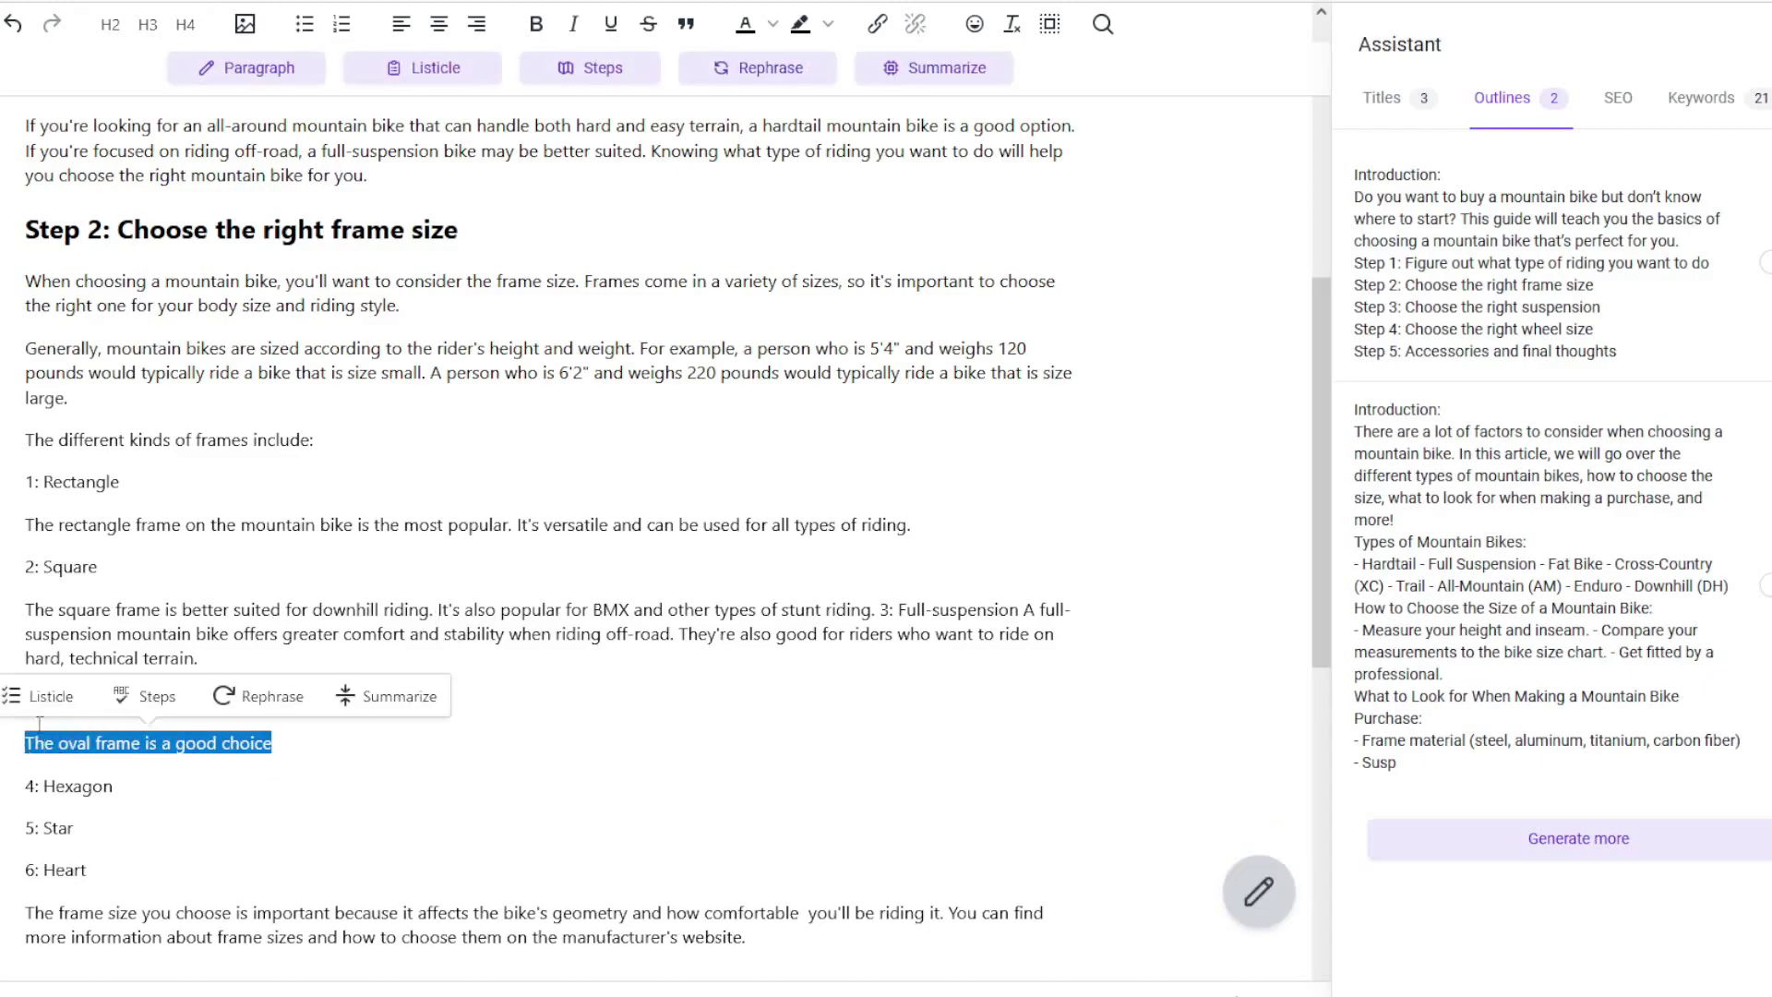
{"action": "left_click", "coordinate": [286, 832]}
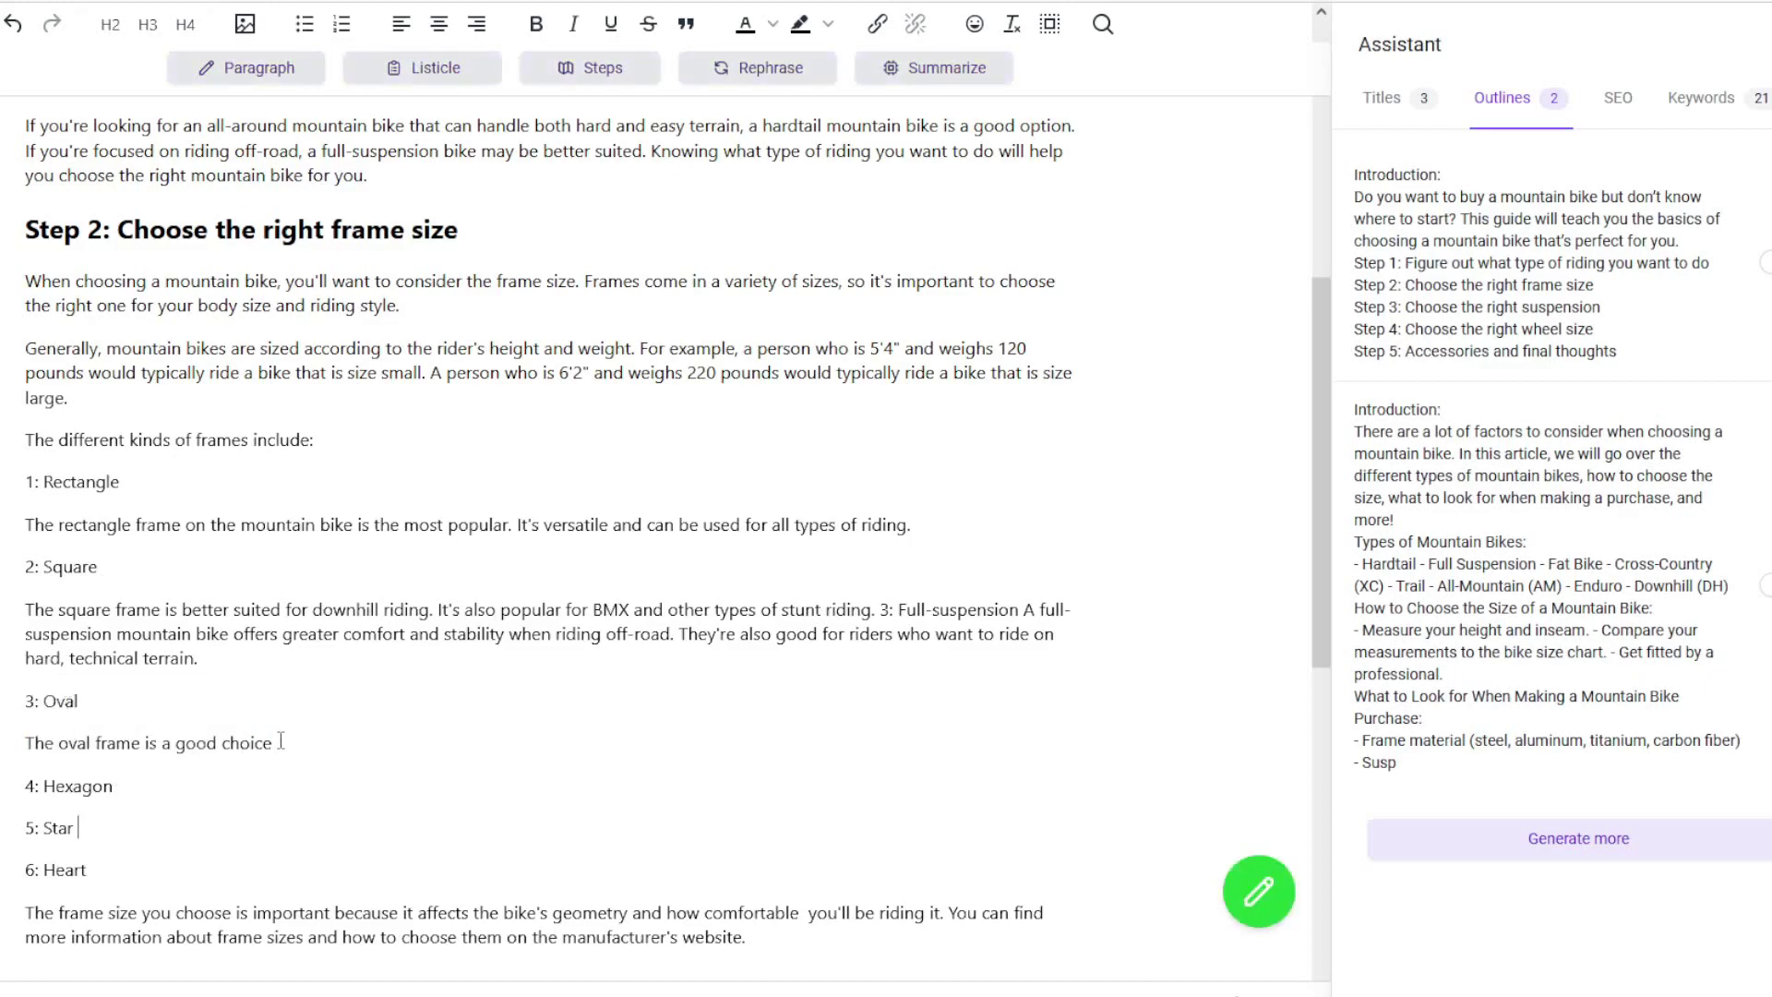
{"action": "left_click", "coordinate": [1259, 891]}
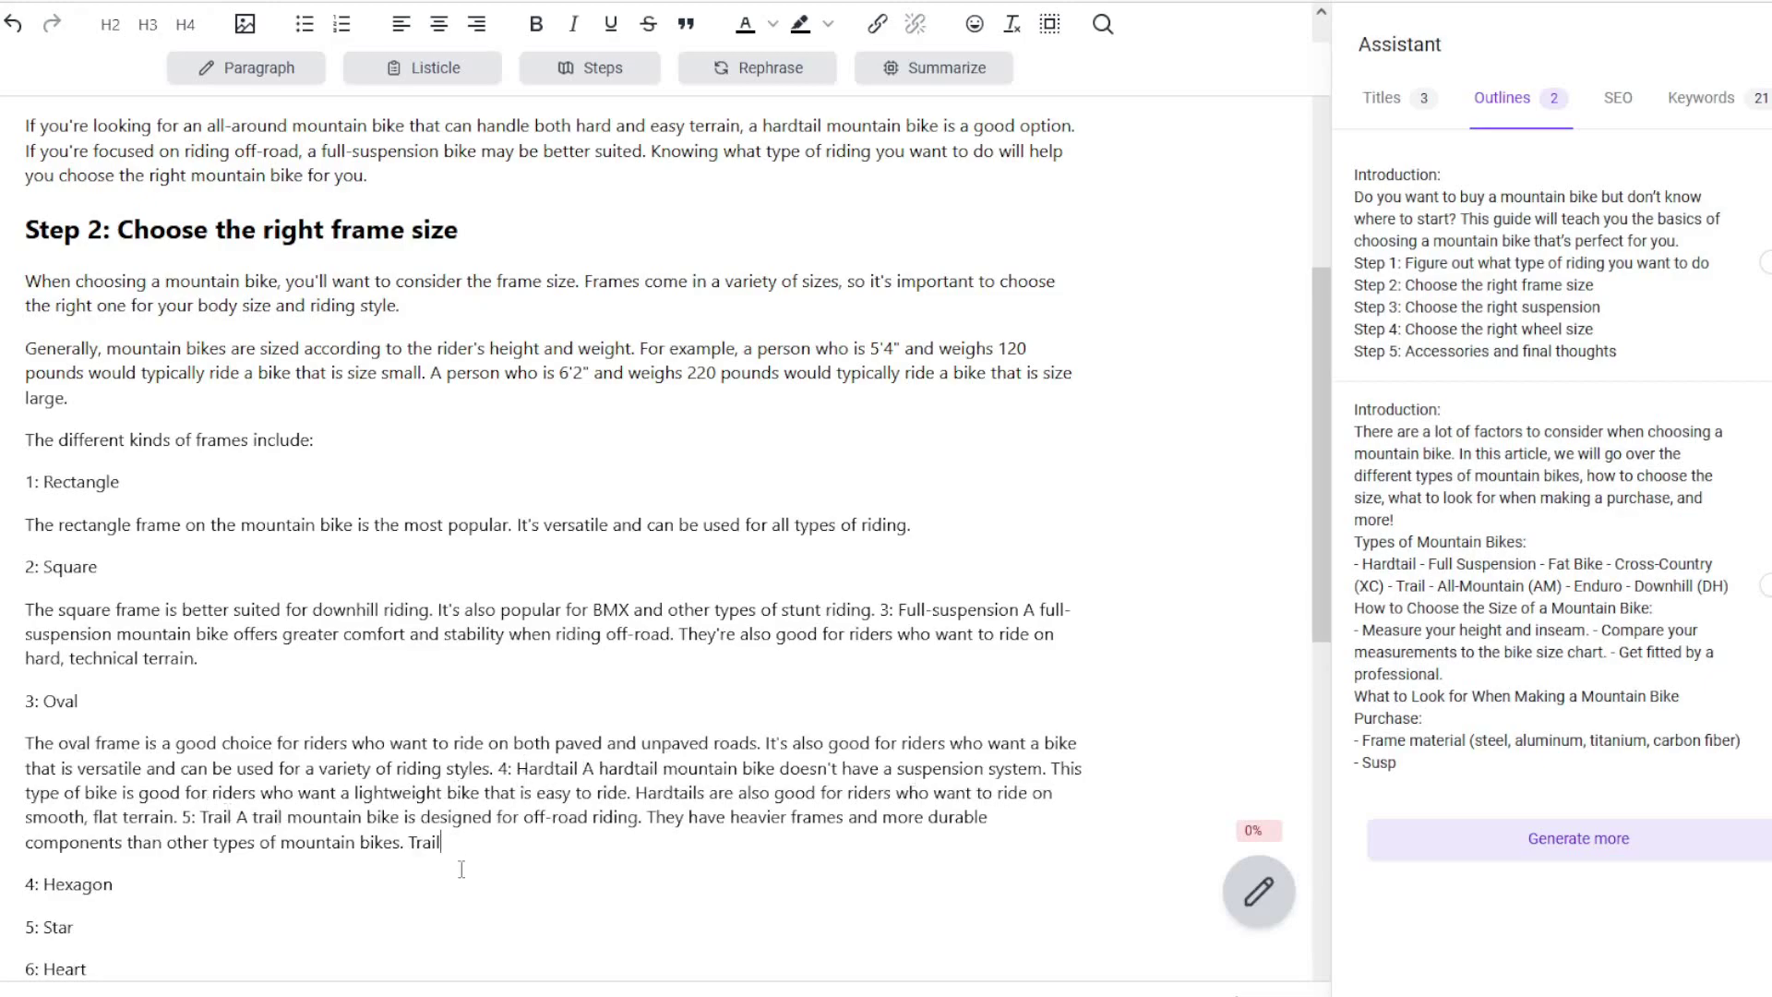
Delete the off-topic Hardtail and Trail passage from the generated text
{"action": "left_click_drag", "start_coordinate": [443, 841], "coordinate": [499, 768]}
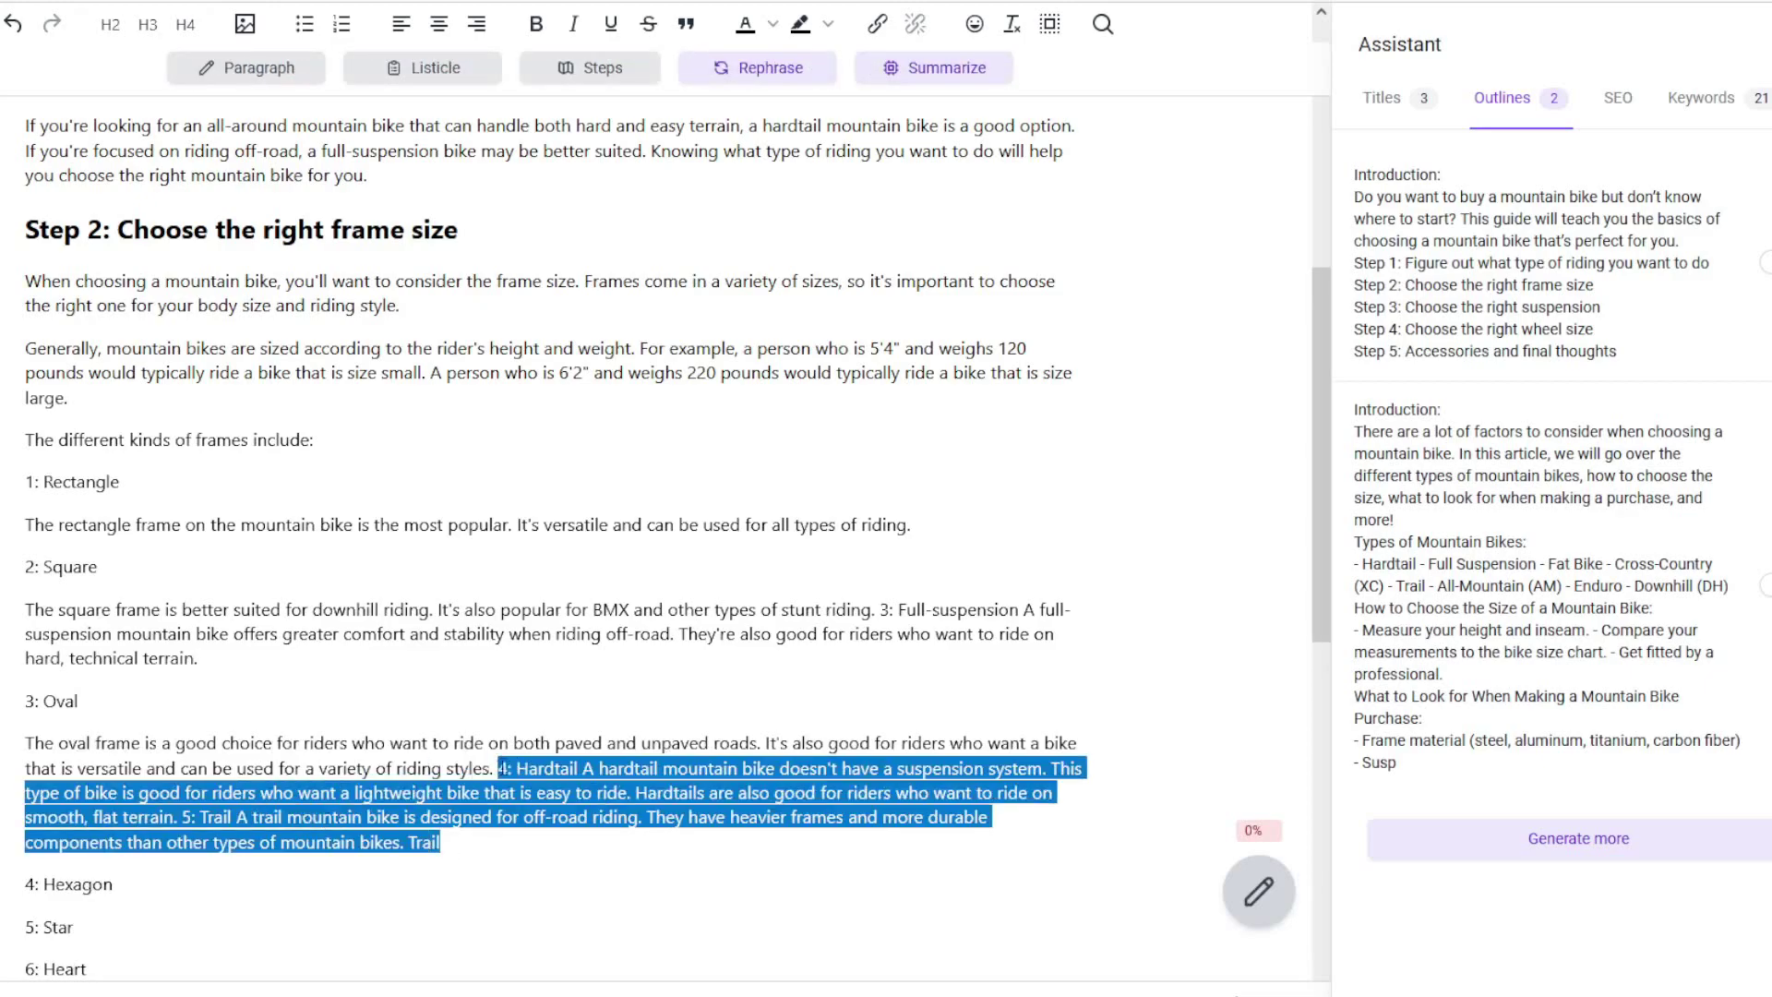
{"action": "key", "text": "BackSpace"}
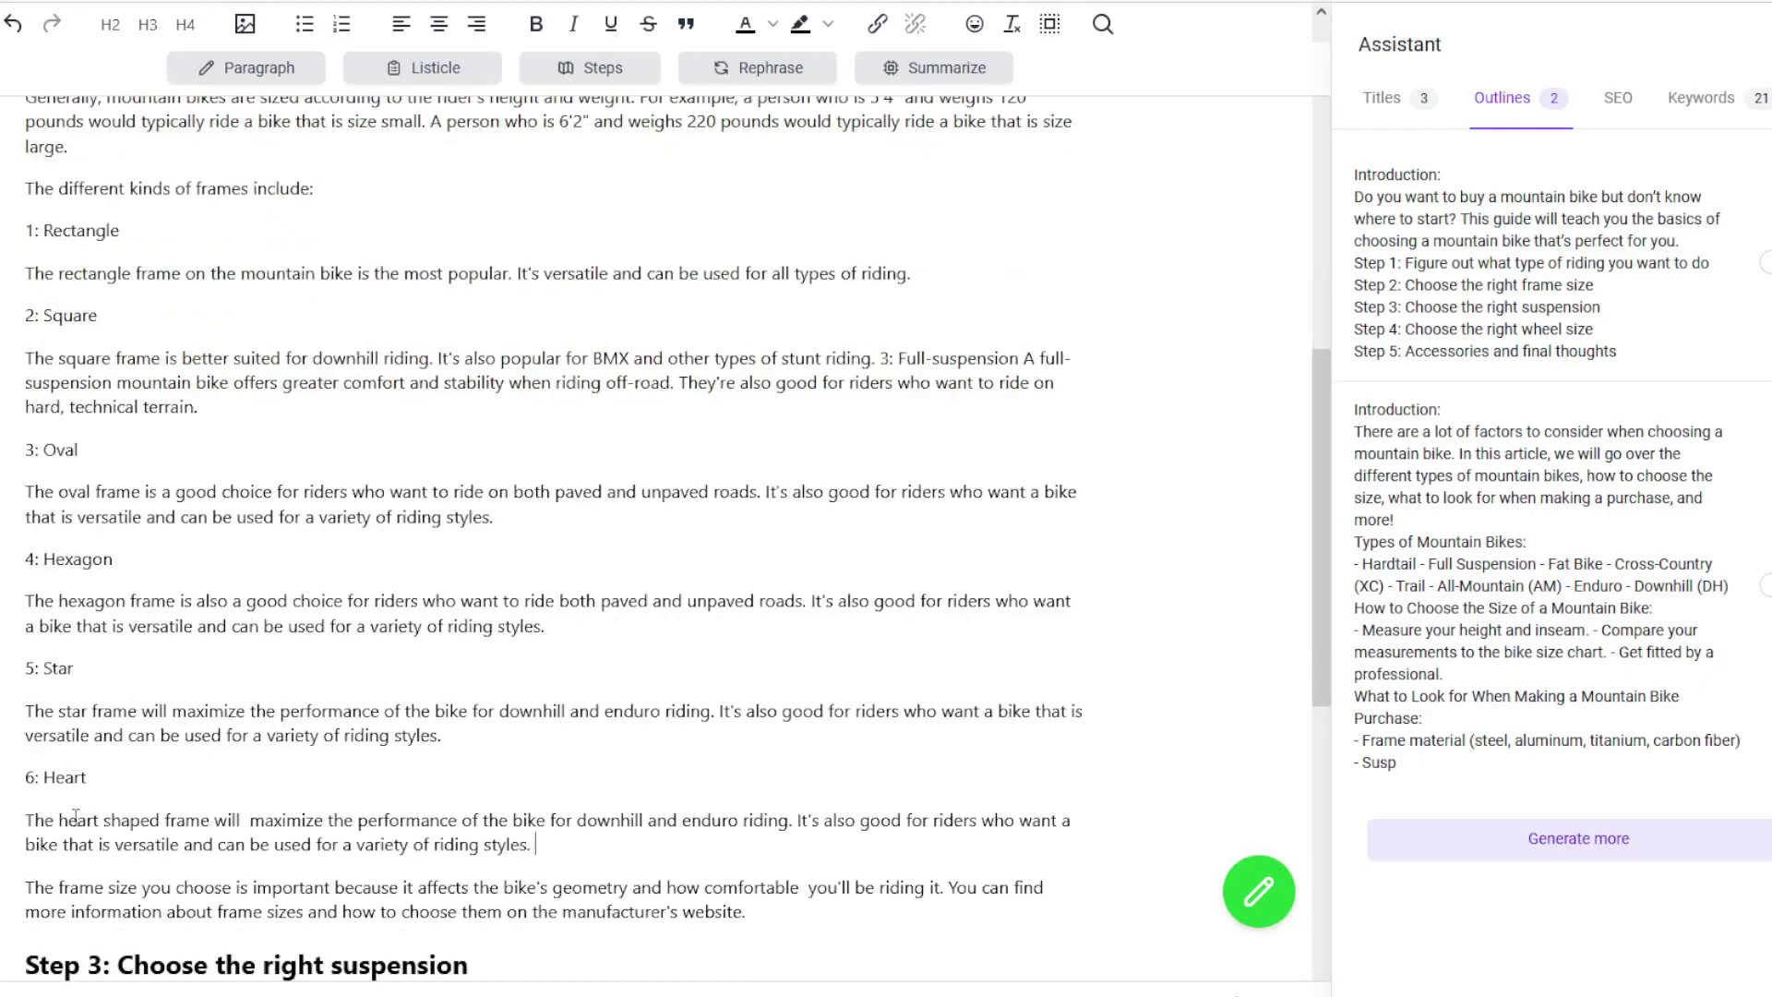
{"action": "left_click_drag", "start_coordinate": [38, 814], "coordinate": [180, 821]}
{"action": "left_click", "coordinate": [477, 821]}
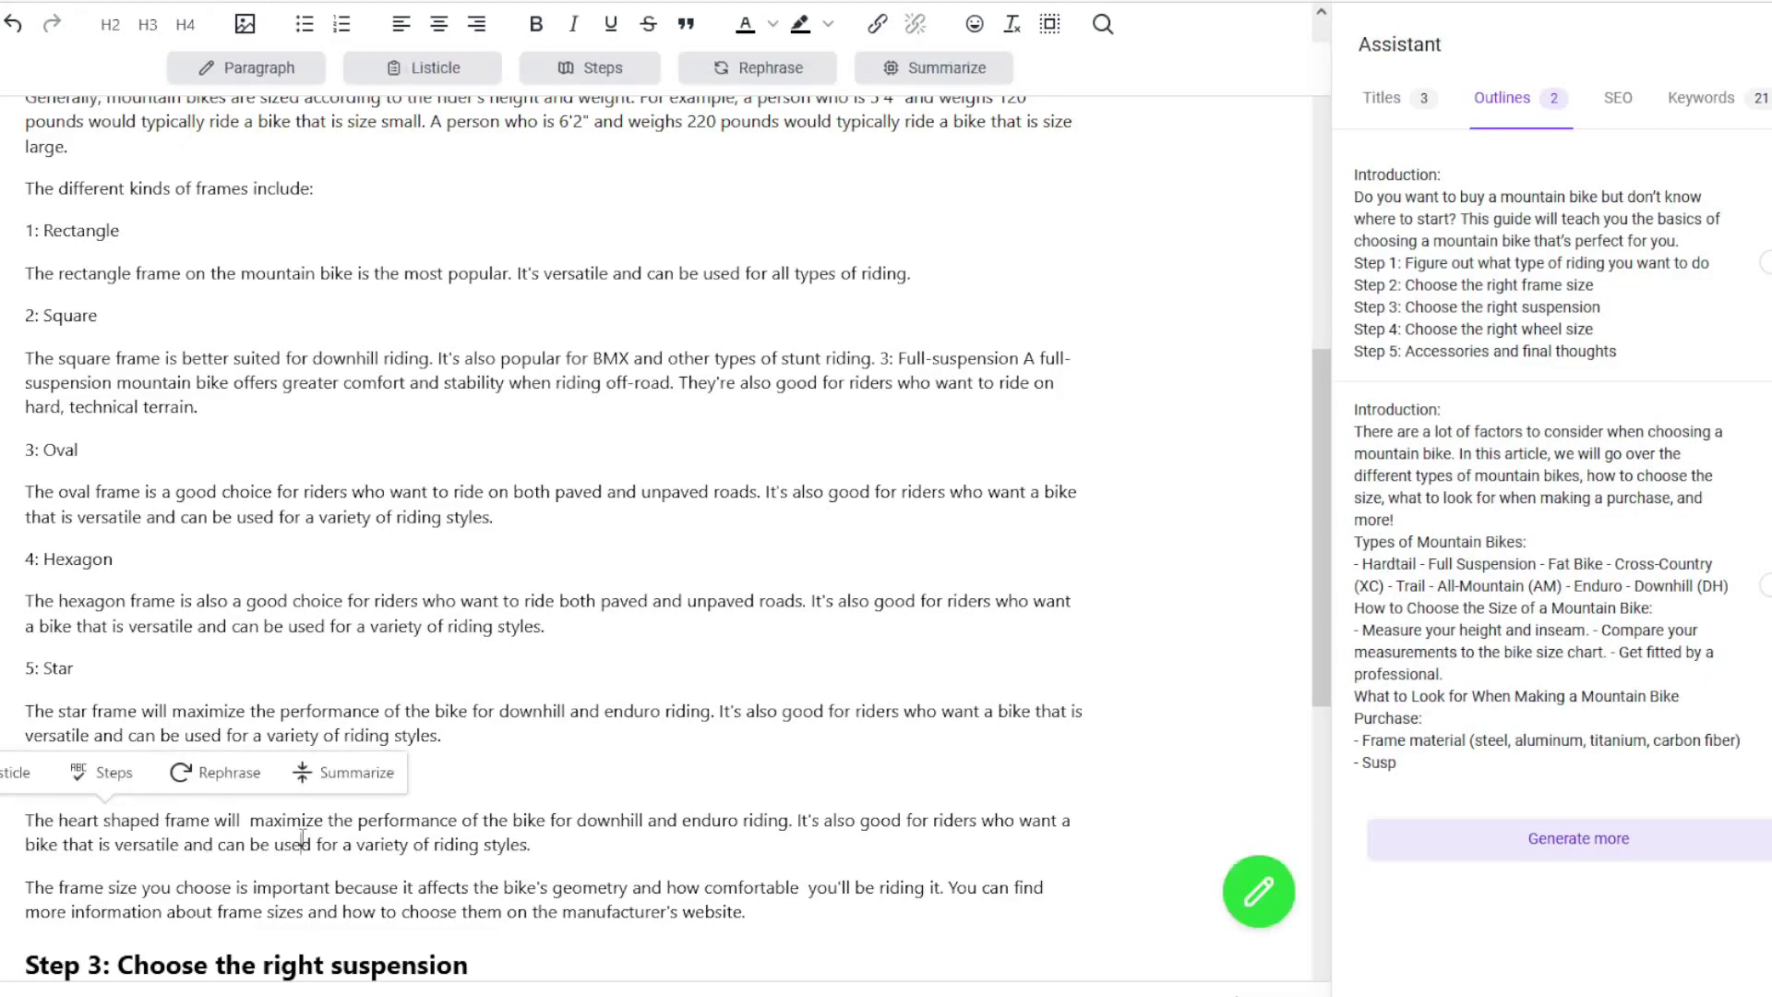
Make 1: Rectangle an H3 subheading and select the 2: Square line
{"action": "scroll", "coordinate": [247, 792], "scroll_direction": "up", "scroll_amount": 4}
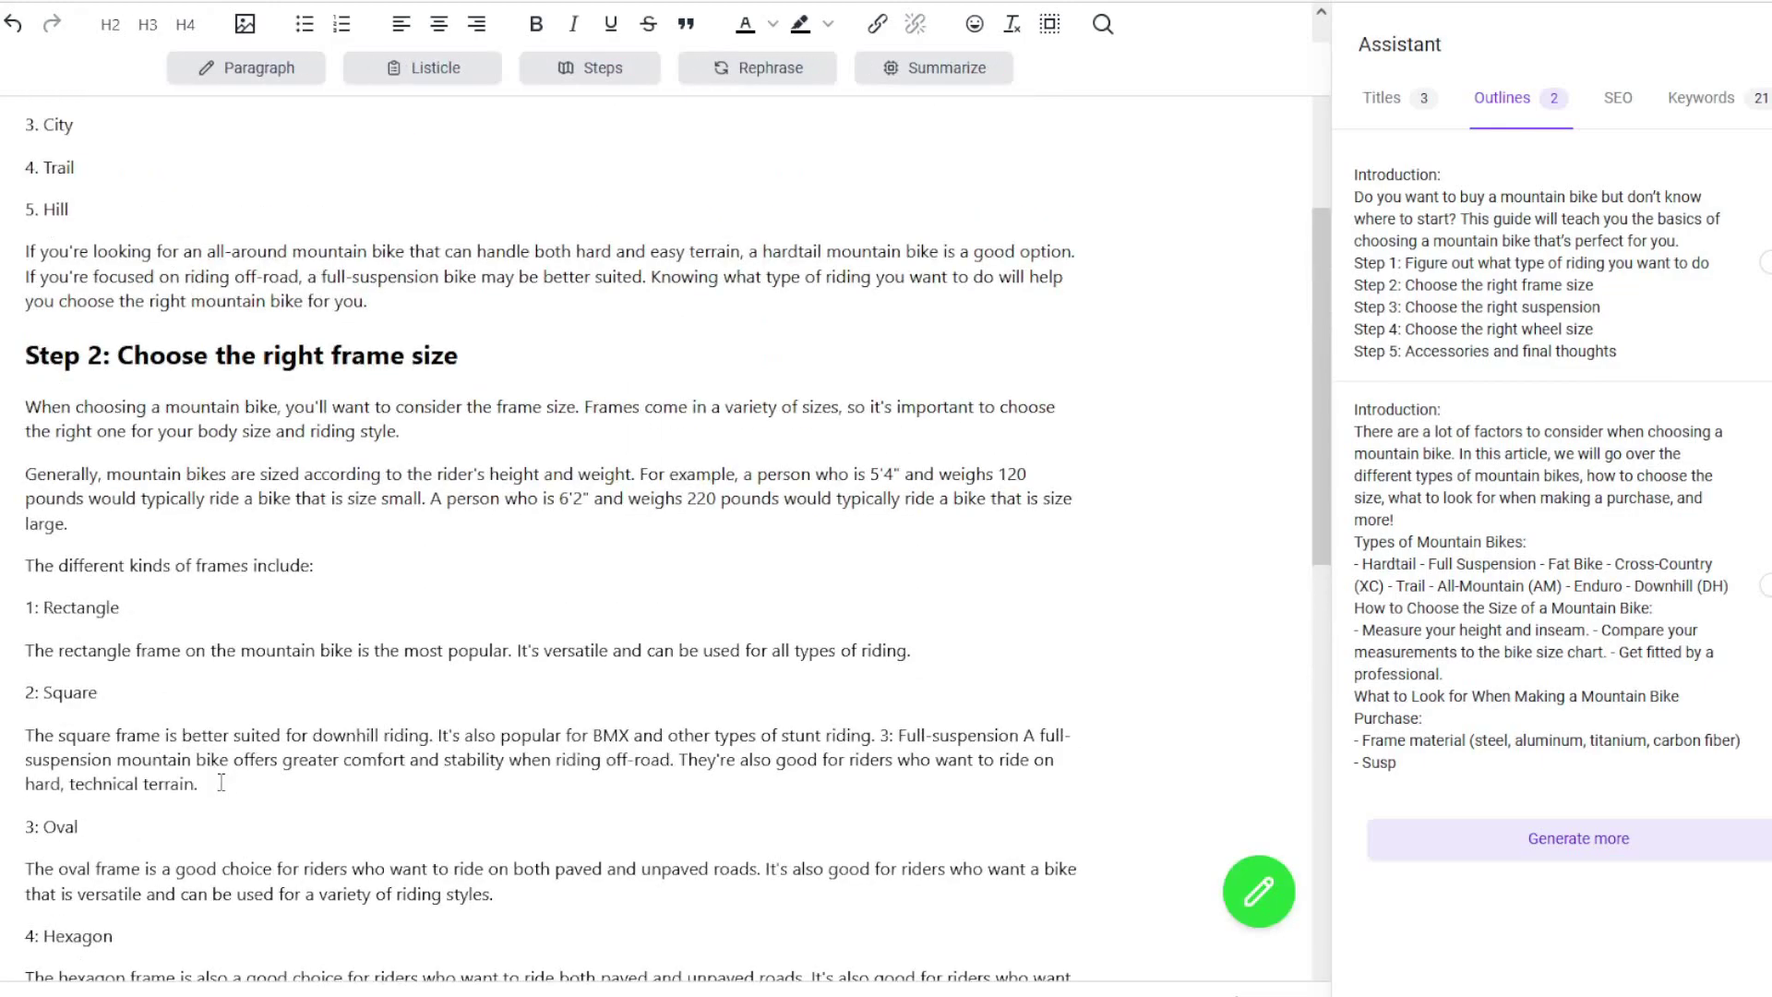
{"action": "triple_click", "coordinate": [126, 606]}
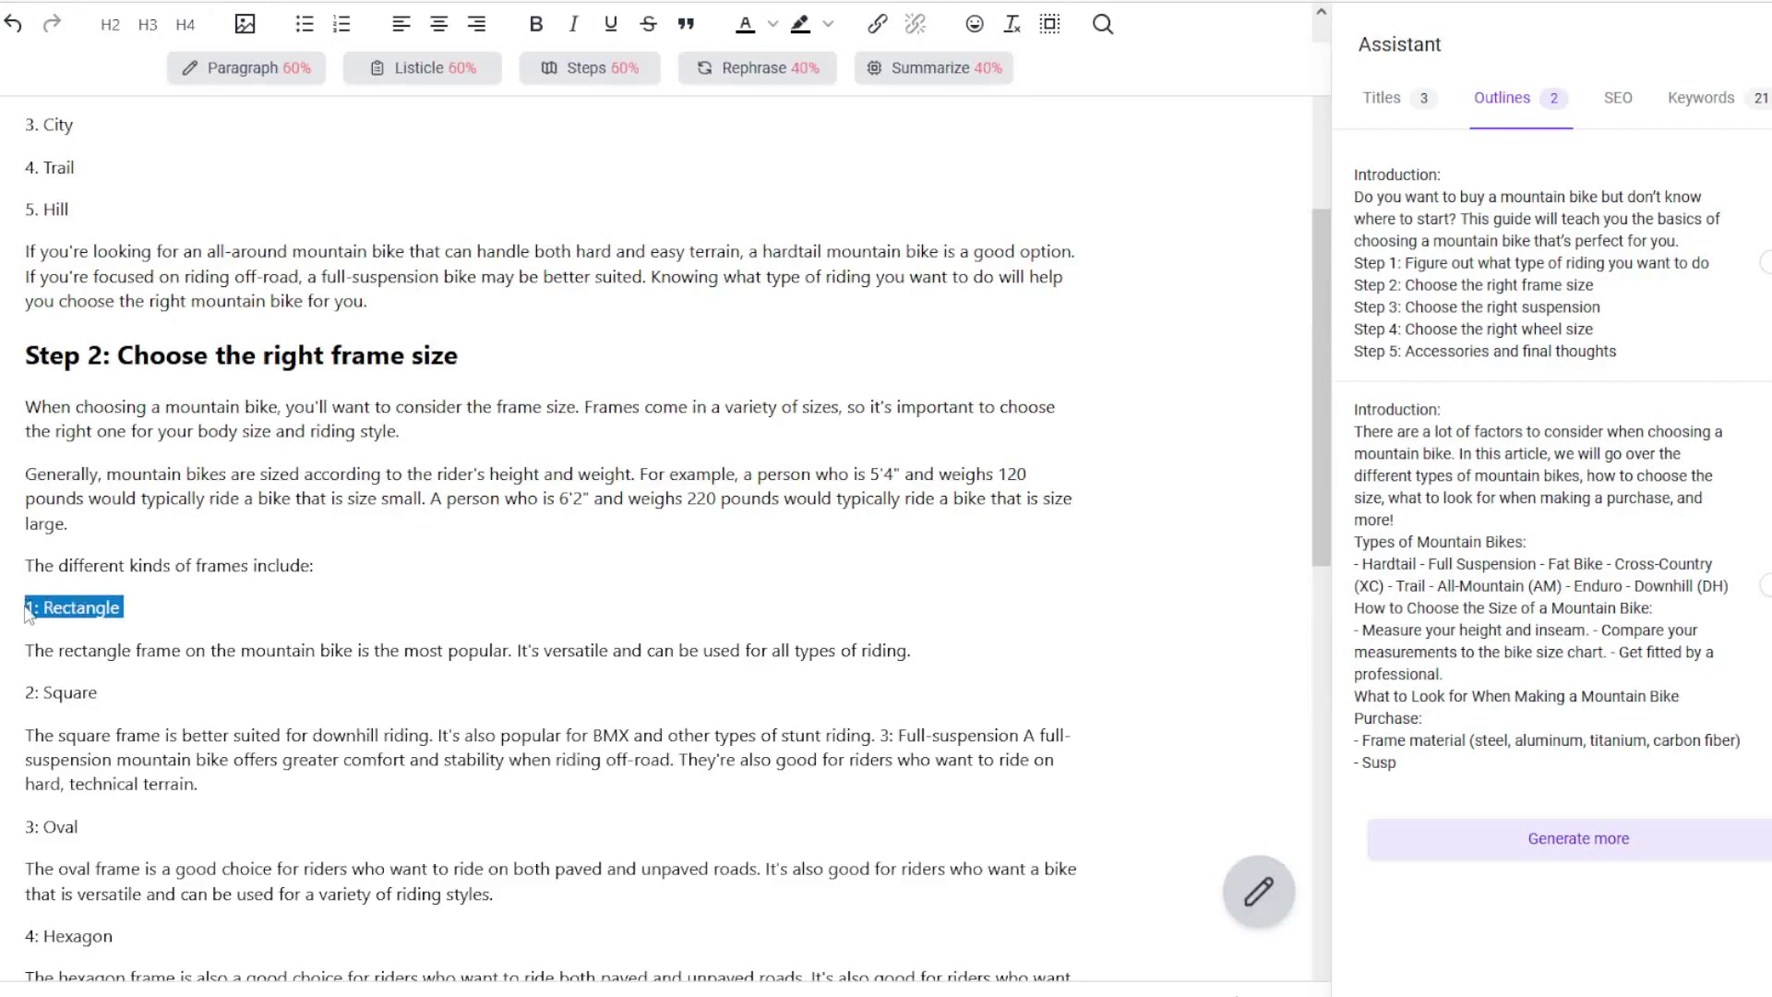
{"action": "left_click", "coordinate": [148, 25]}
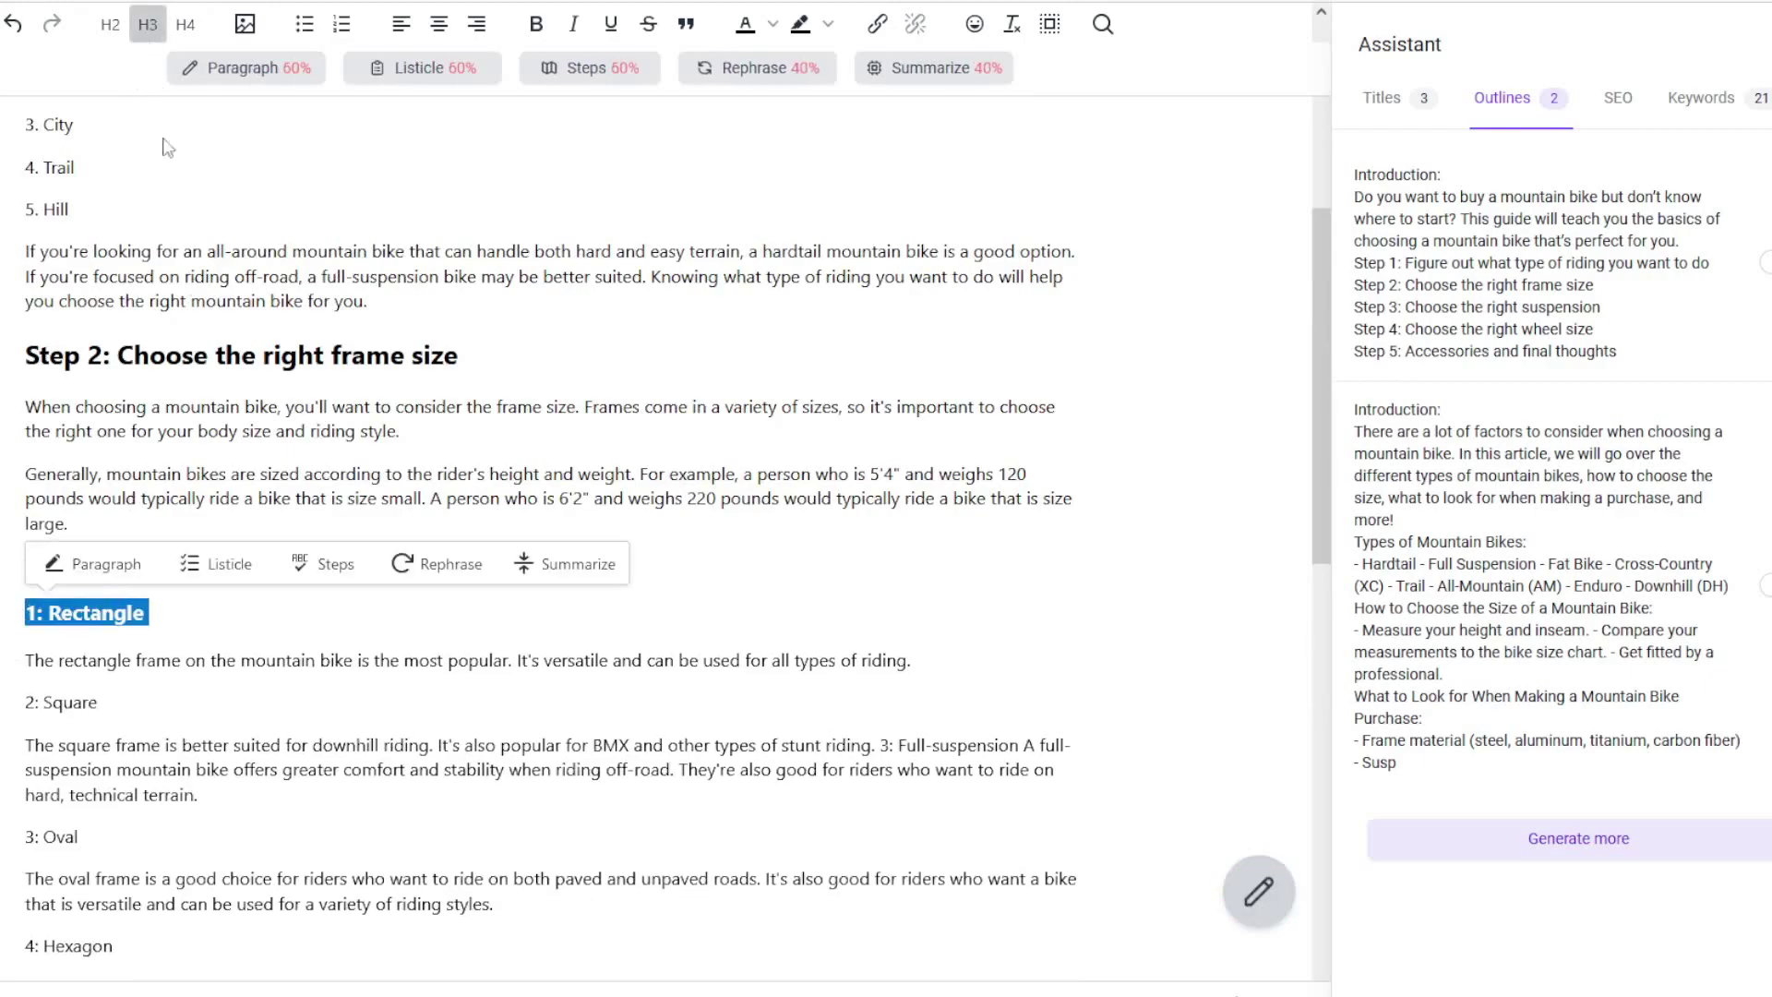
{"action": "triple_click", "coordinate": [102, 704]}
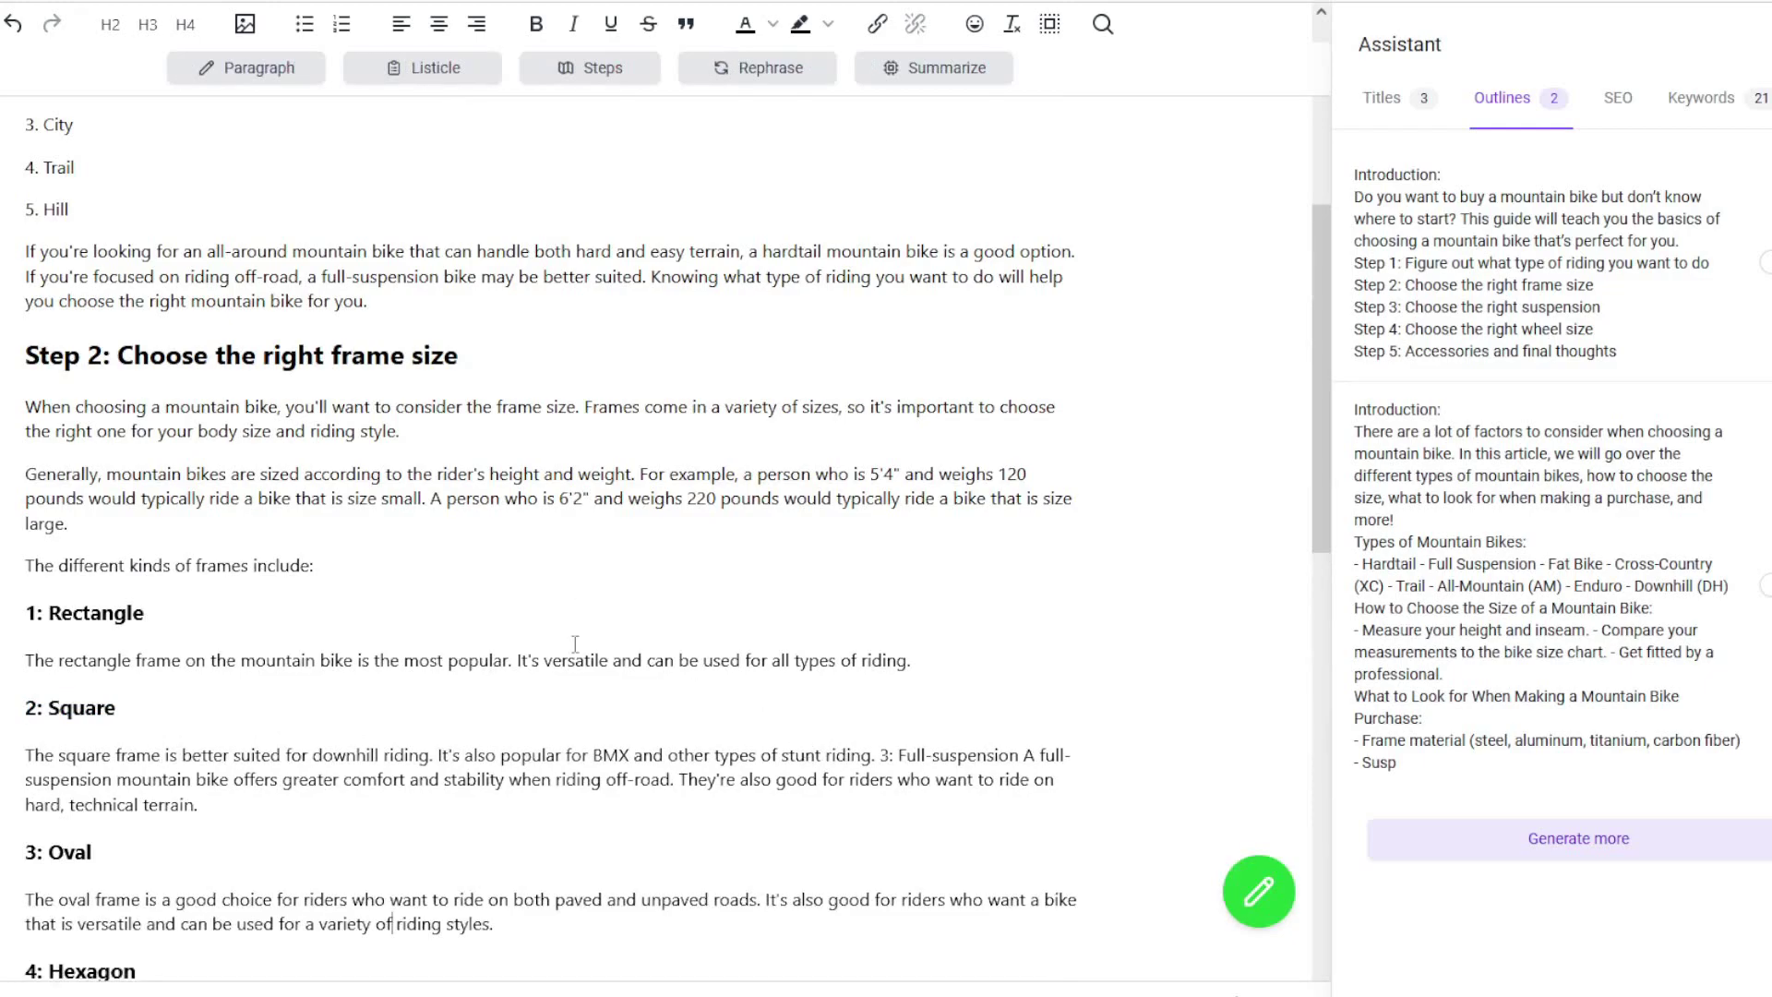
{"action": "scroll", "coordinate": [575, 643], "scroll_direction": "up", "scroll_amount": 1}
{"action": "scroll", "coordinate": [575, 643], "scroll_direction": "up", "scroll_amount": 3}
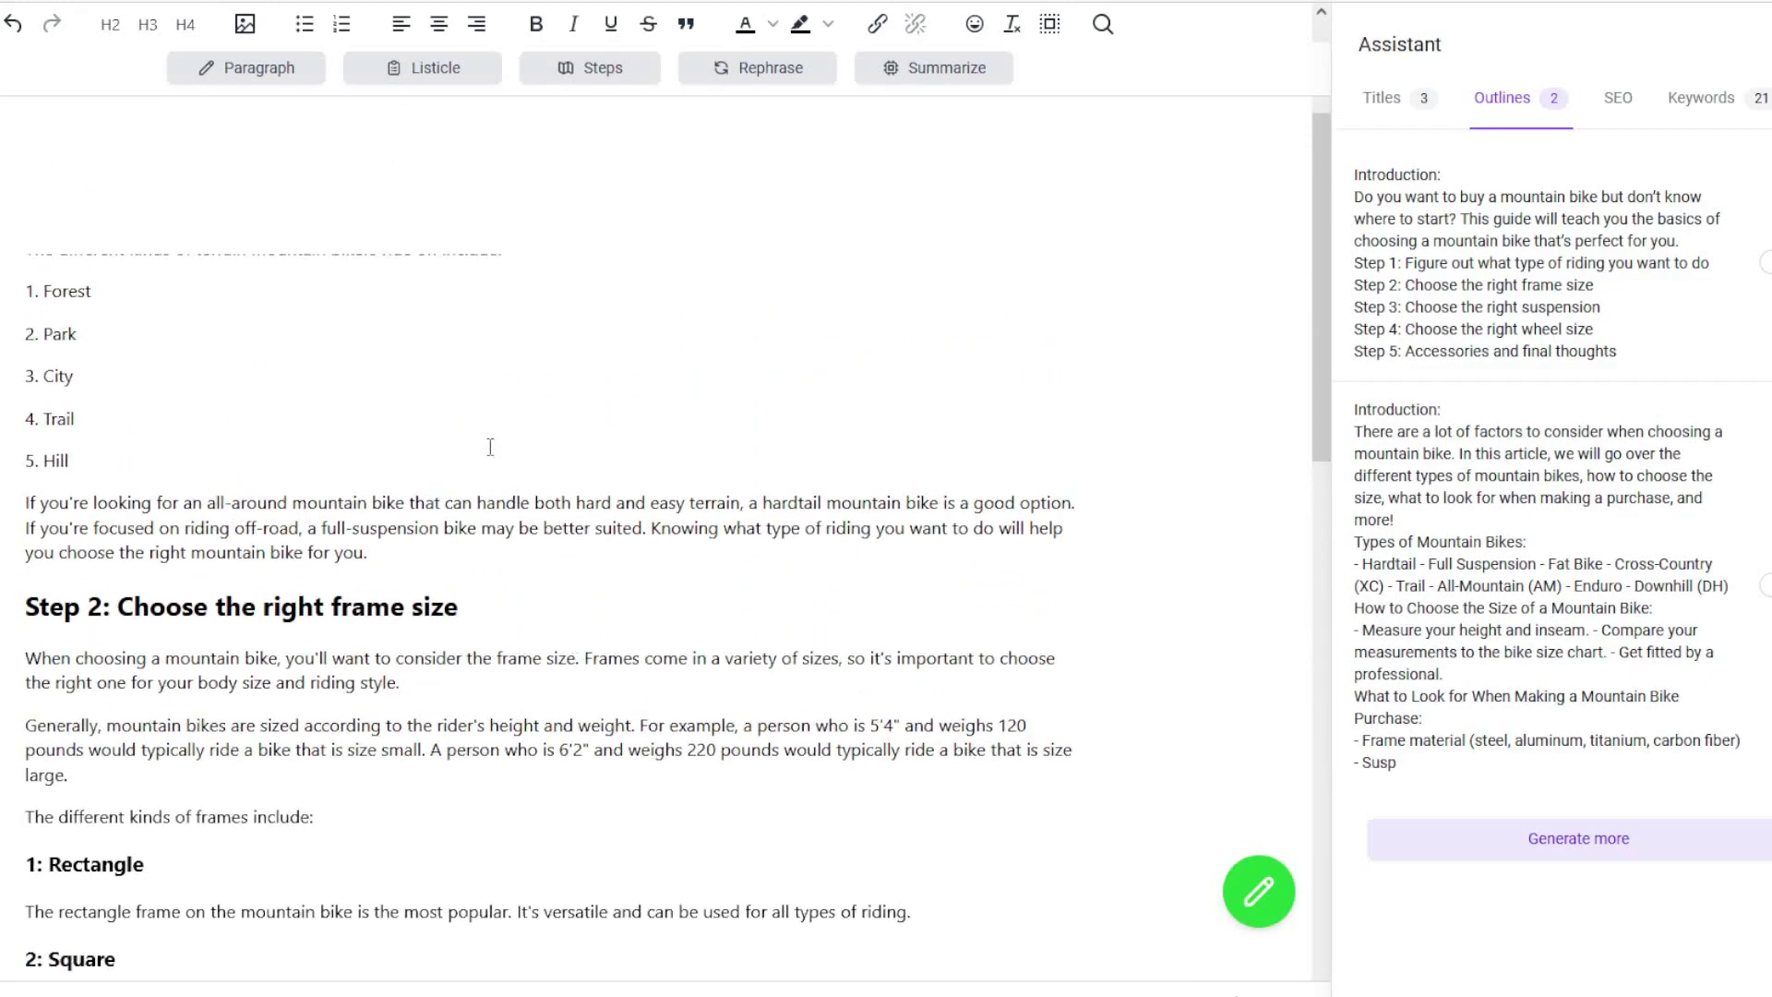
{"action": "left_click", "coordinate": [347, 363]}
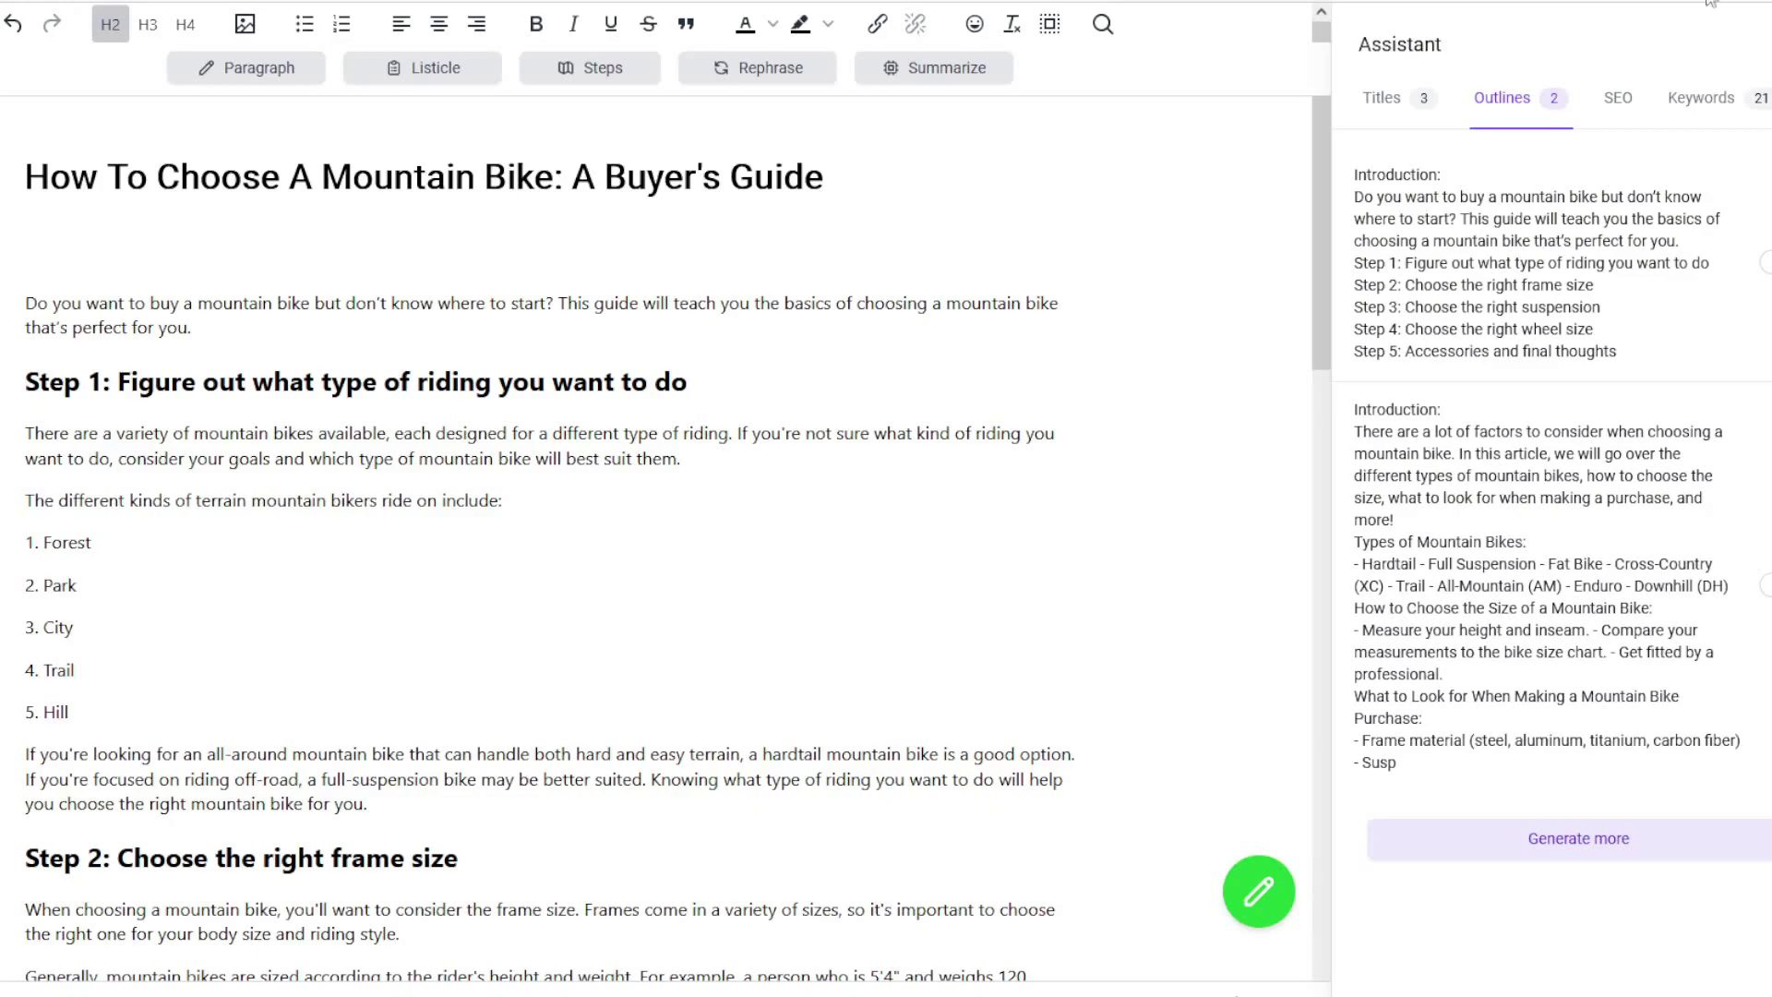
Check the SEO score of 34, then open the Unsplash featured-image picker showing 'mountain bike' photos
{"action": "left_click", "coordinate": [1624, 109]}
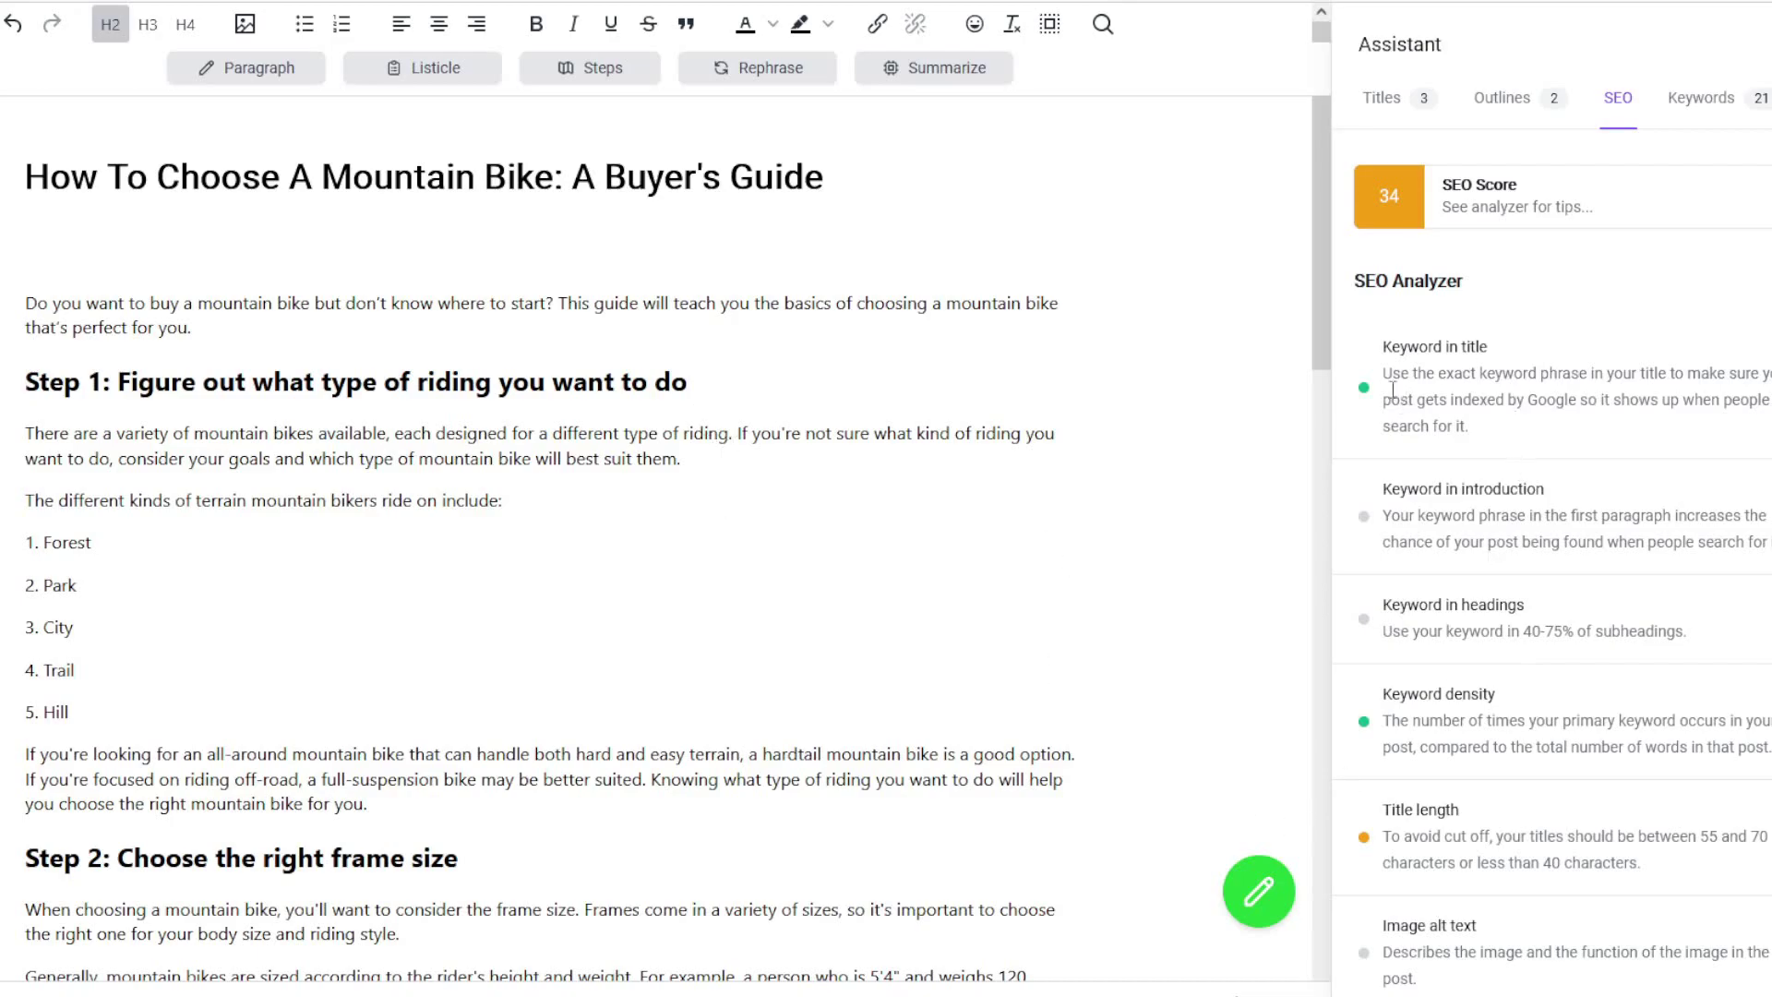
{"action": "scroll", "coordinate": [1553, 768], "scroll_direction": "down", "scroll_amount": 3}
{"action": "scroll", "coordinate": [1553, 768], "scroll_direction": "up", "scroll_amount": 3}
{"action": "scroll", "coordinate": [1523, 655], "scroll_direction": "down", "scroll_amount": 5}
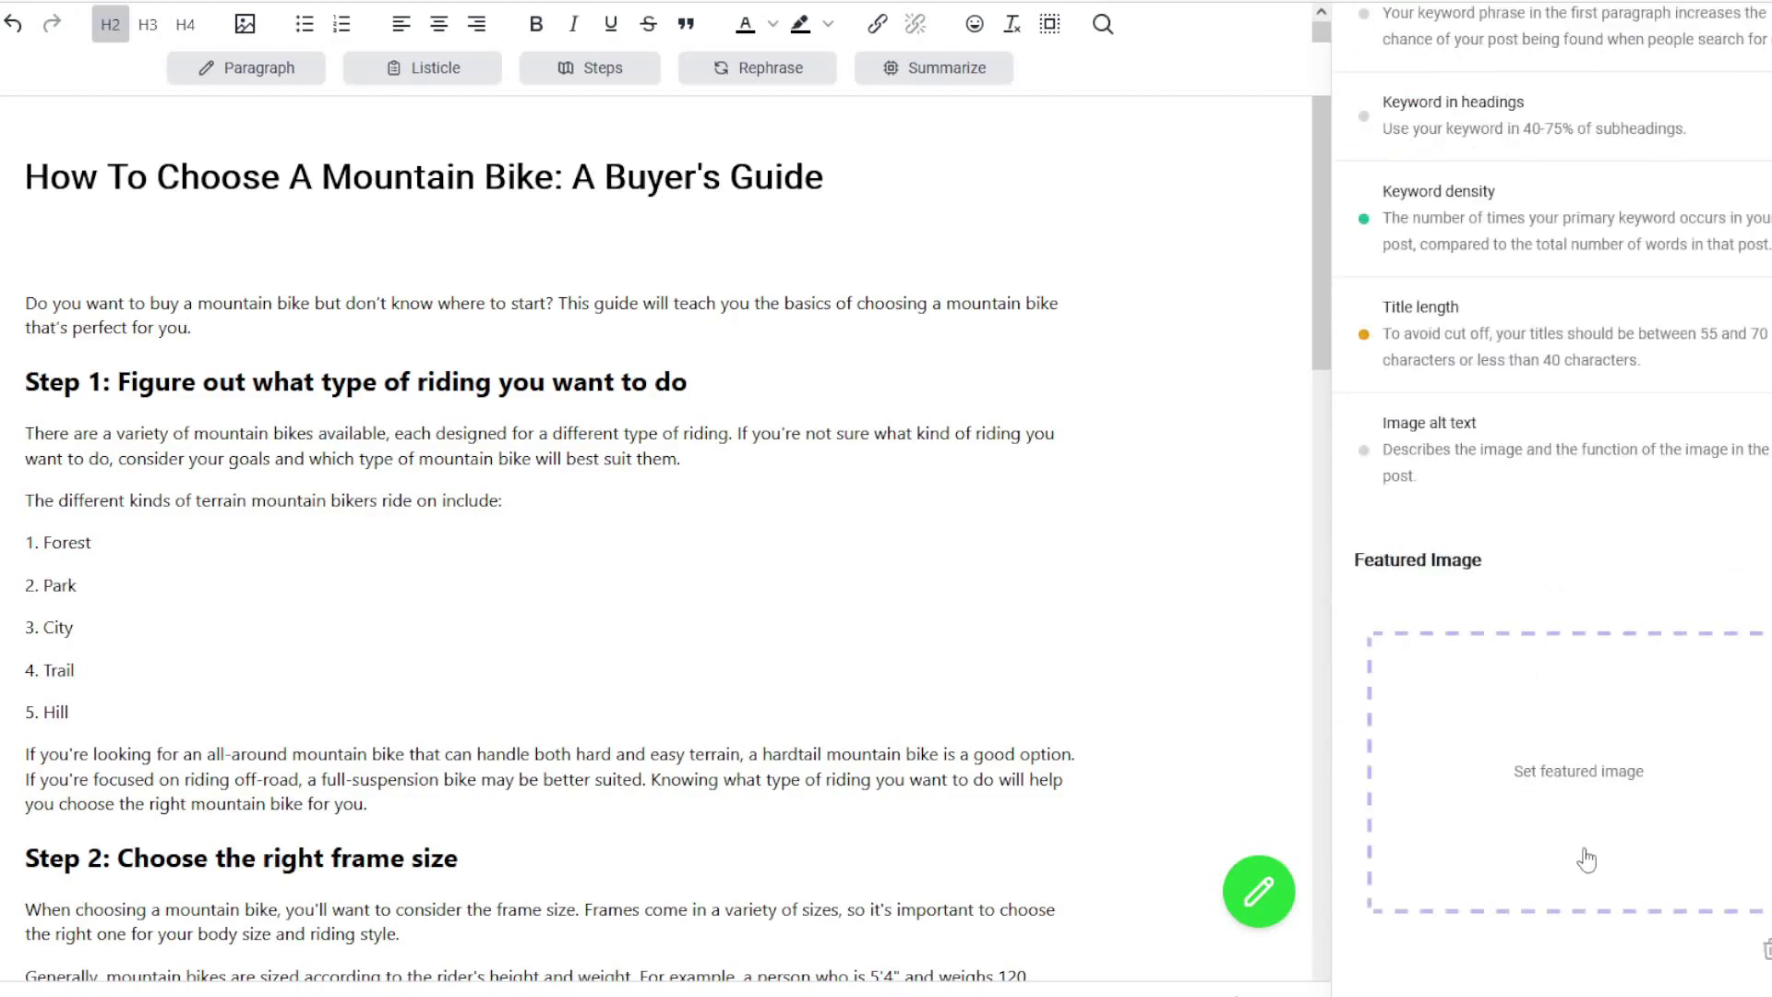
{"action": "left_click", "coordinate": [1585, 778]}
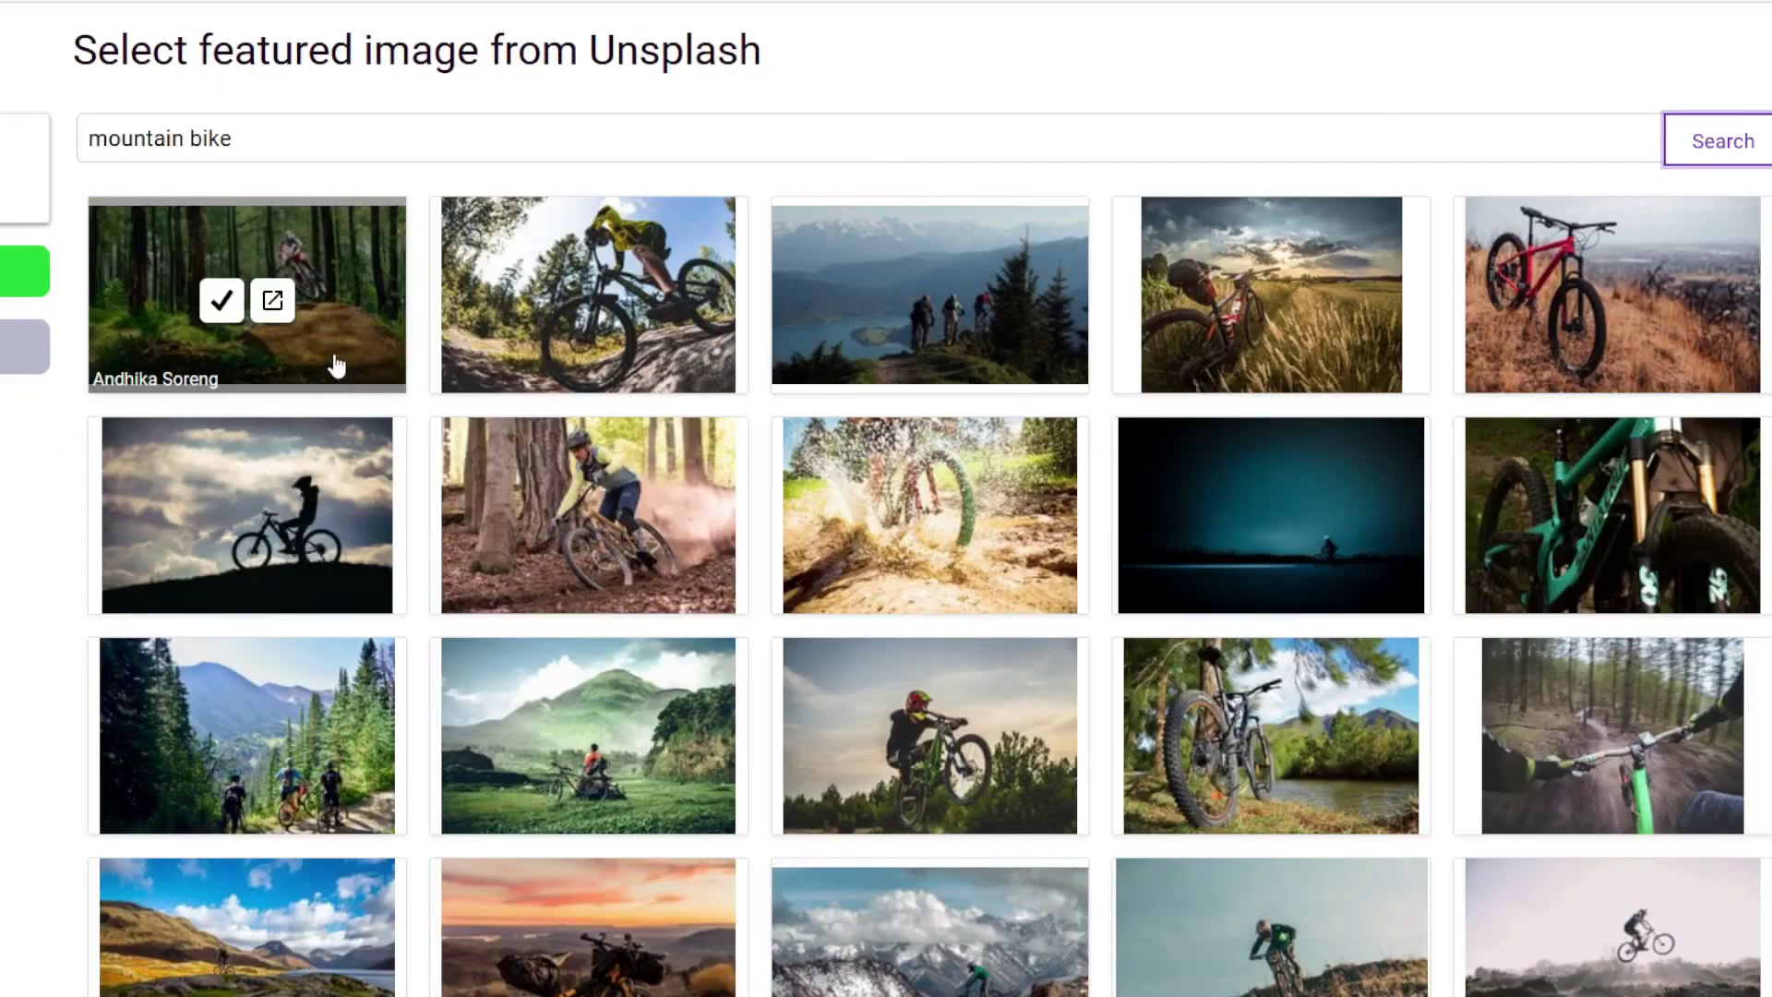
Set the first forest jump photo as the featured image and scroll through the article preview
{"action": "left_click", "coordinate": [221, 300]}
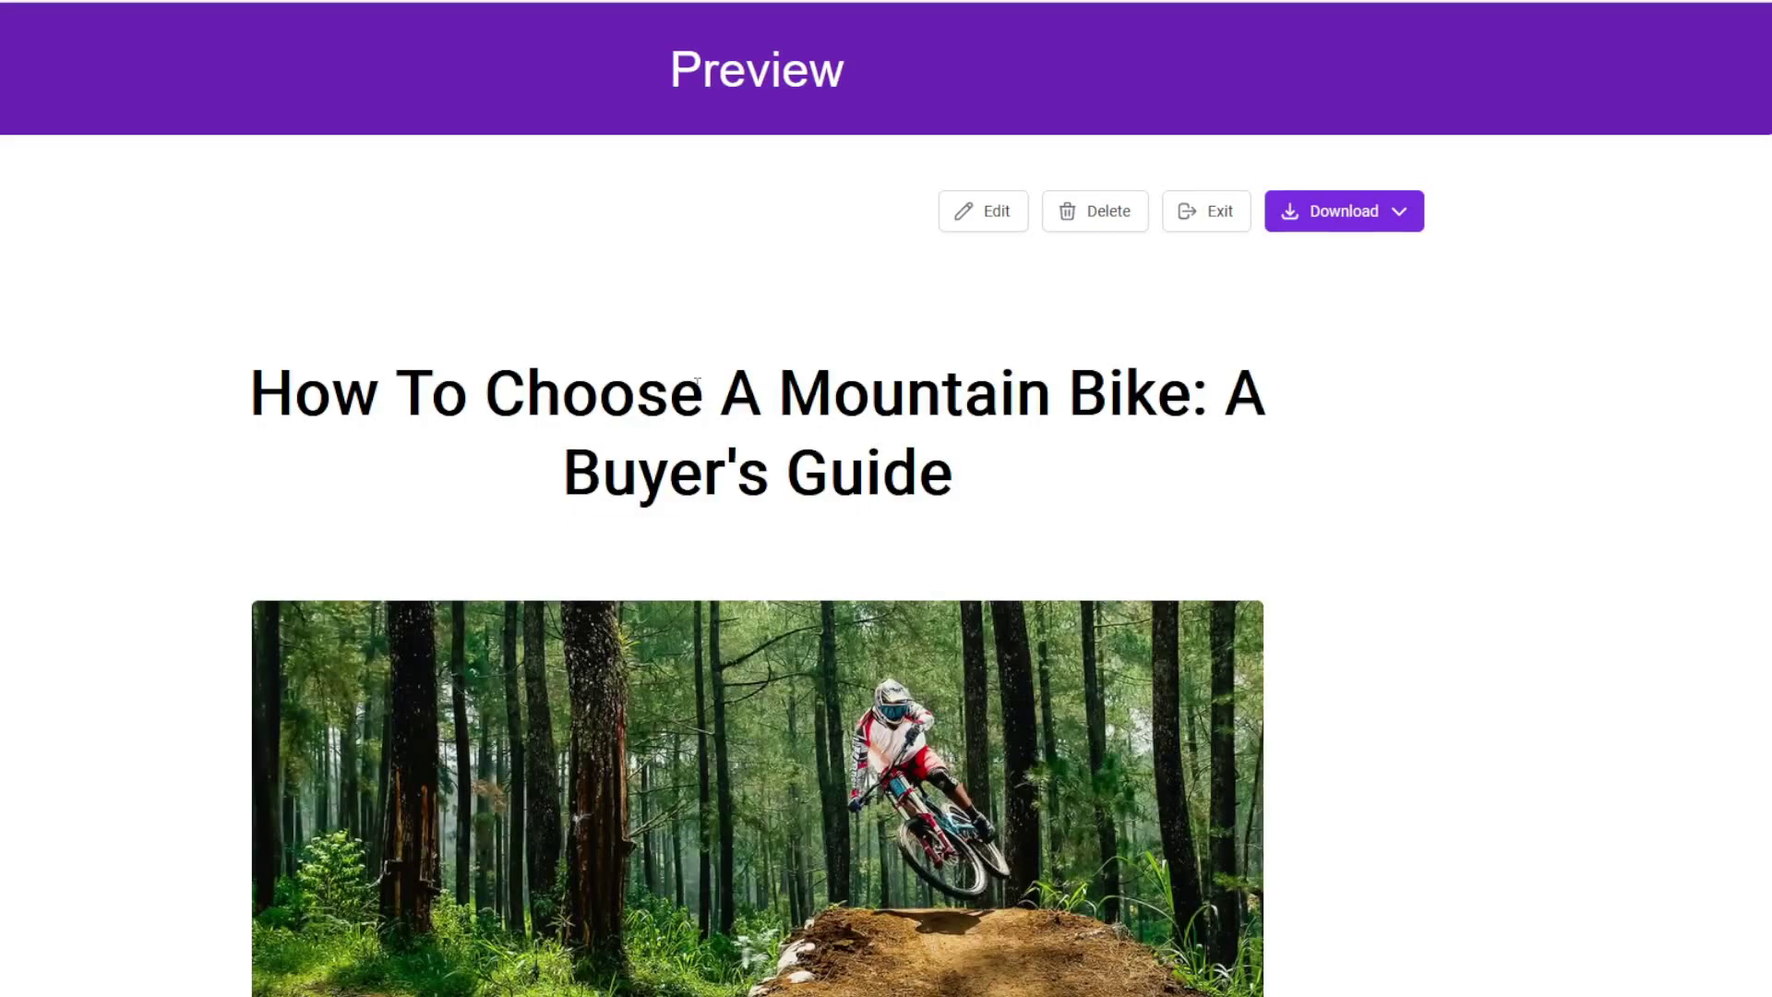
{"action": "scroll", "coordinate": [702, 504], "scroll_direction": "down", "scroll_amount": 13}
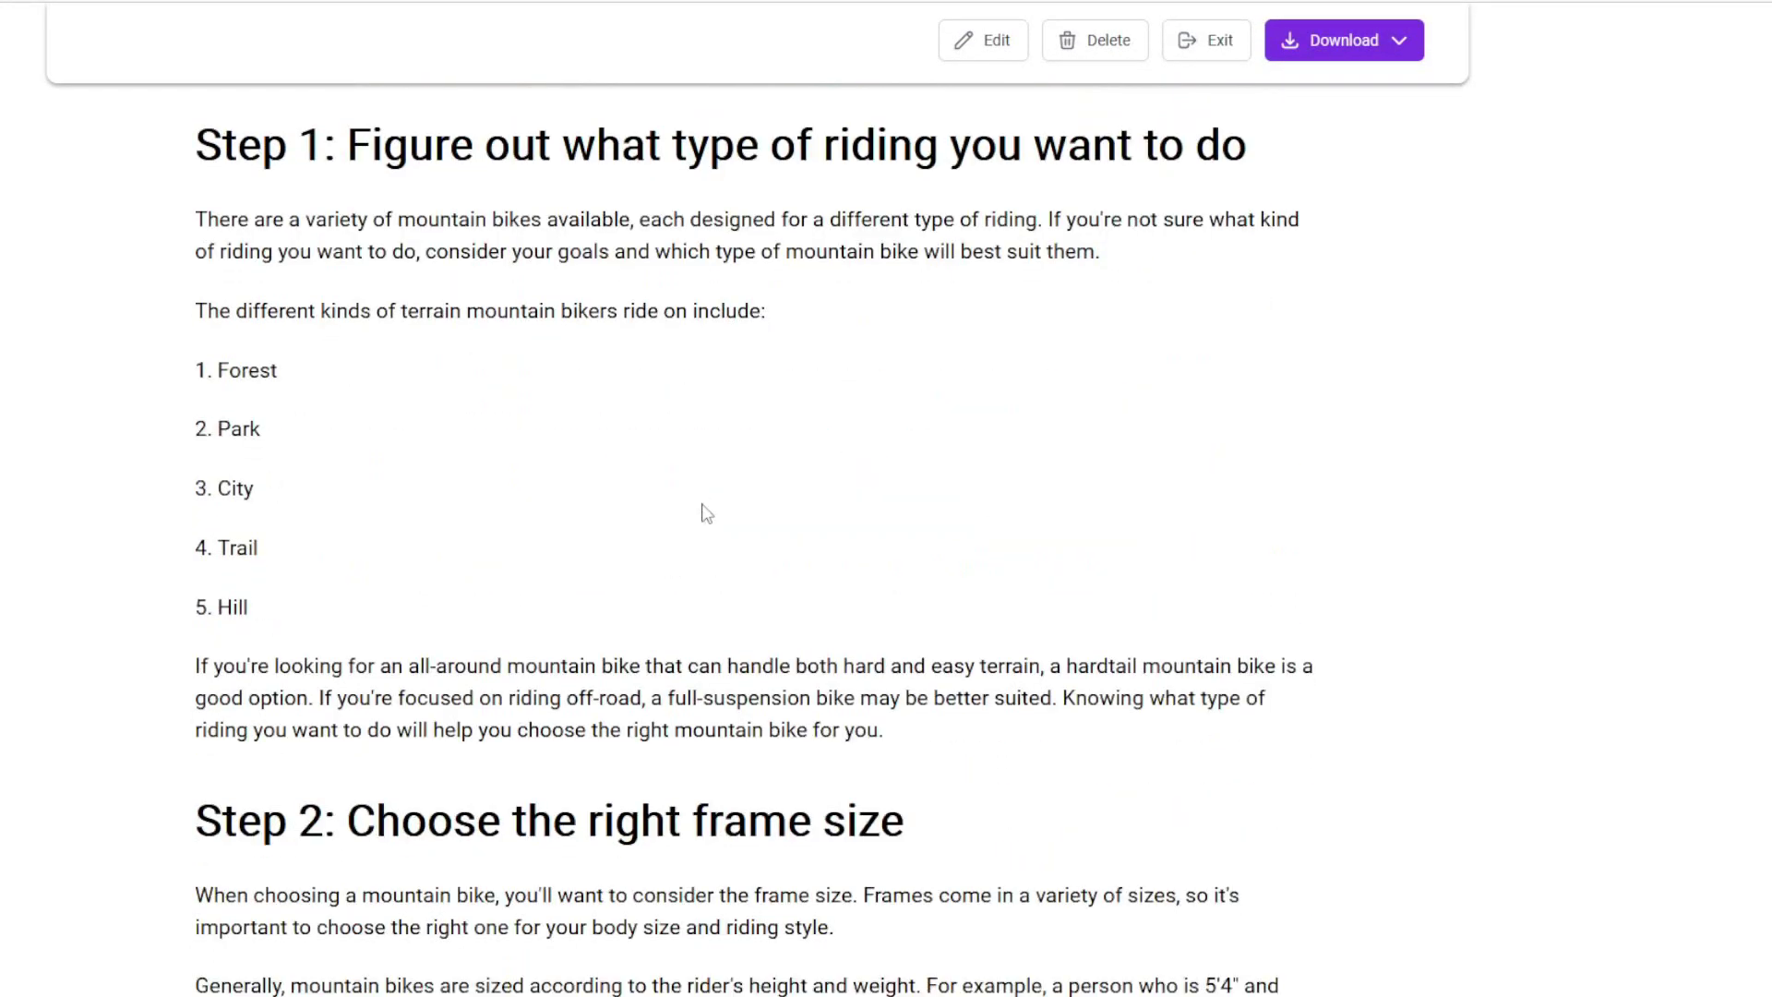
{"action": "scroll", "coordinate": [706, 513], "scroll_direction": "down", "scroll_amount": 15}
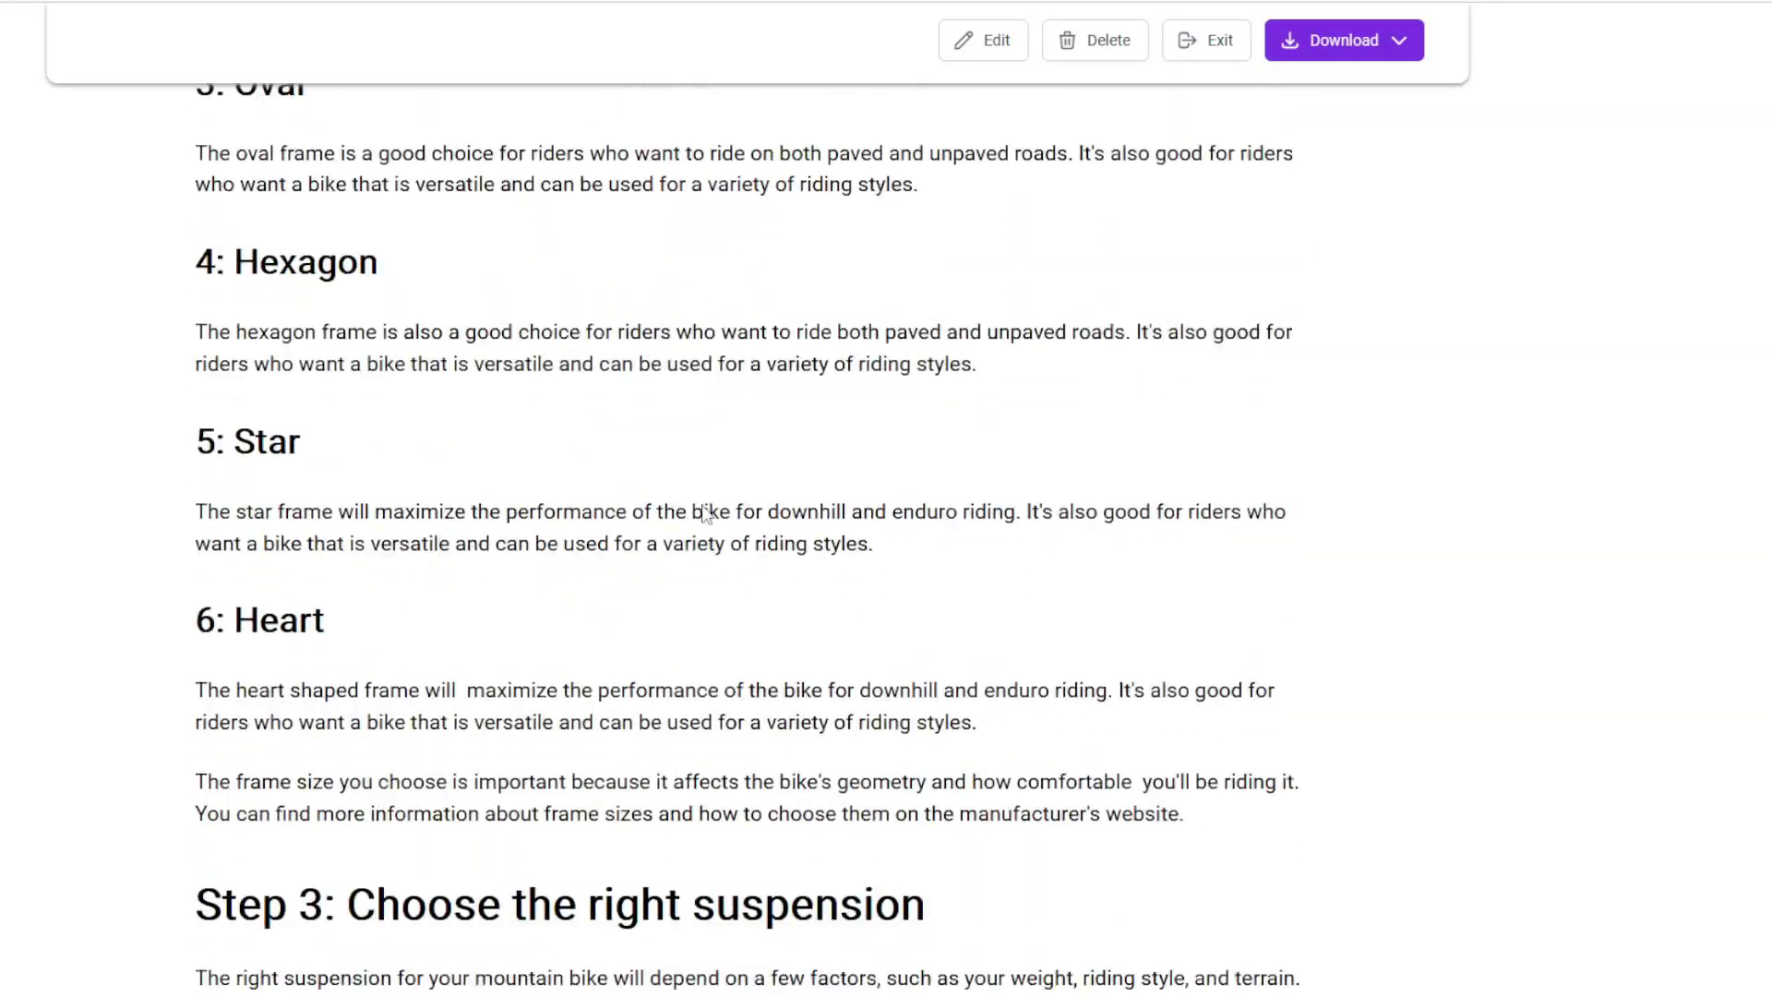
{"action": "scroll", "coordinate": [706, 513], "scroll_direction": "down", "scroll_amount": 3}
{"action": "scroll", "coordinate": [701, 535], "scroll_direction": "up", "scroll_amount": 18}
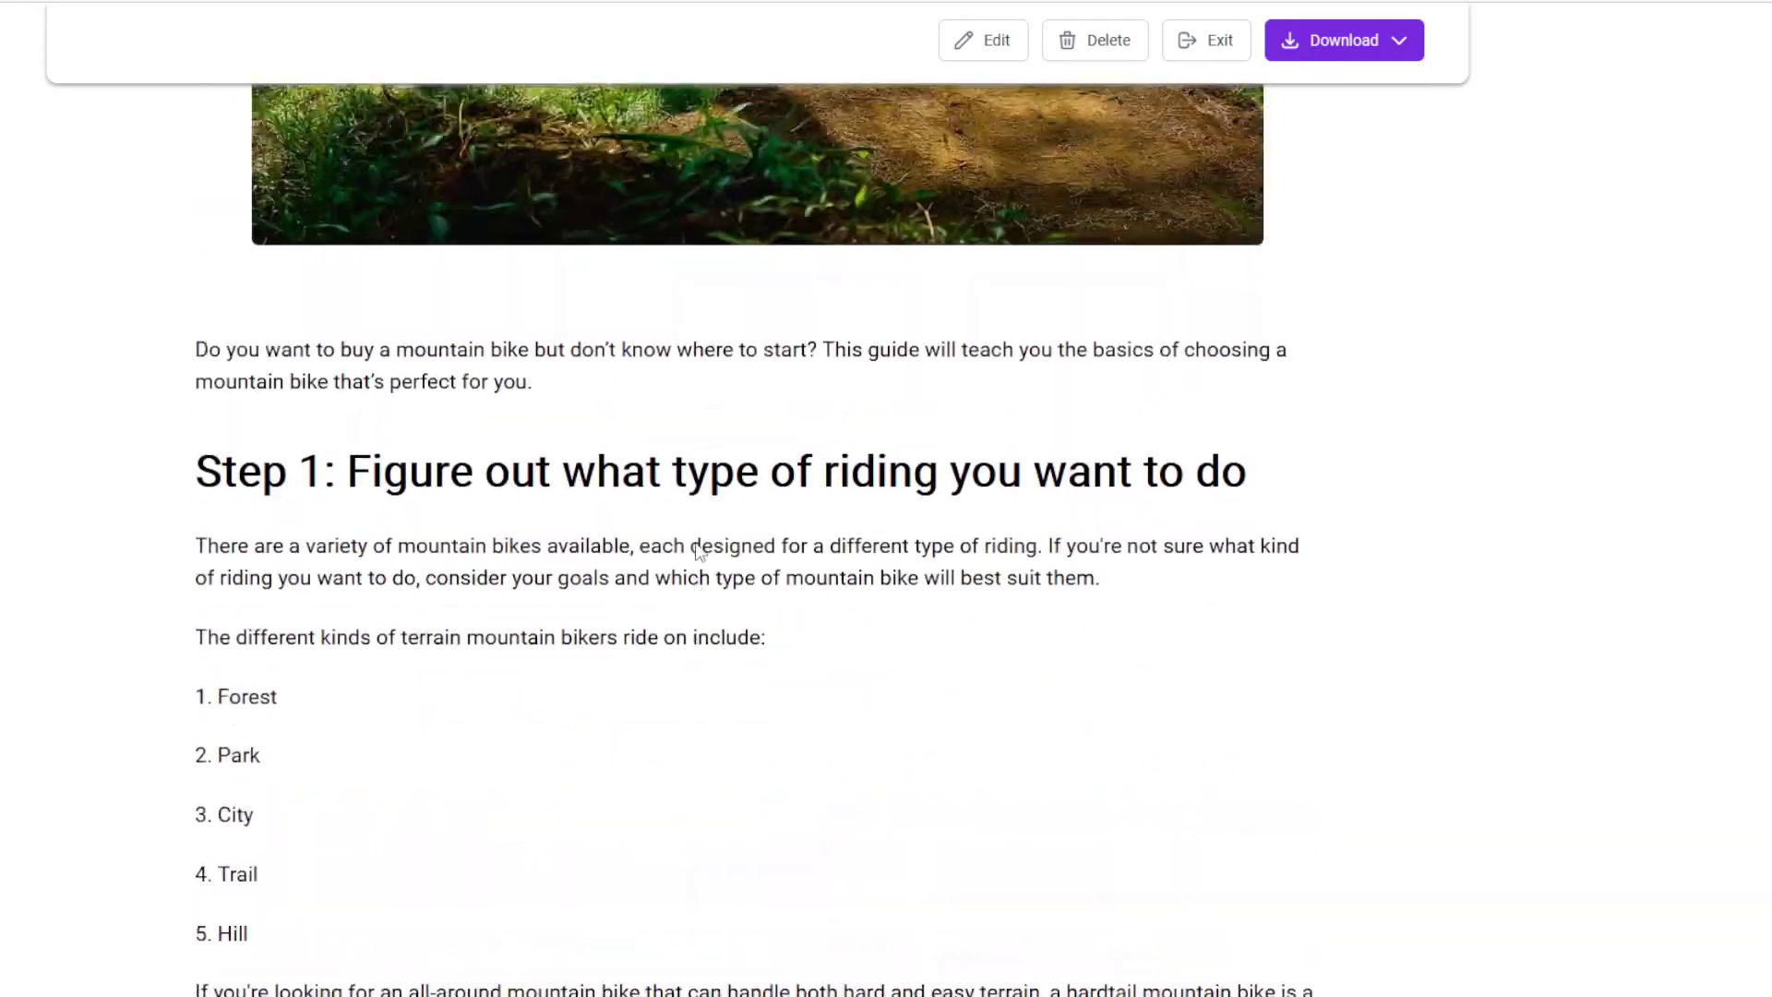
{"action": "scroll", "coordinate": [699, 550], "scroll_direction": "up", "scroll_amount": 11}
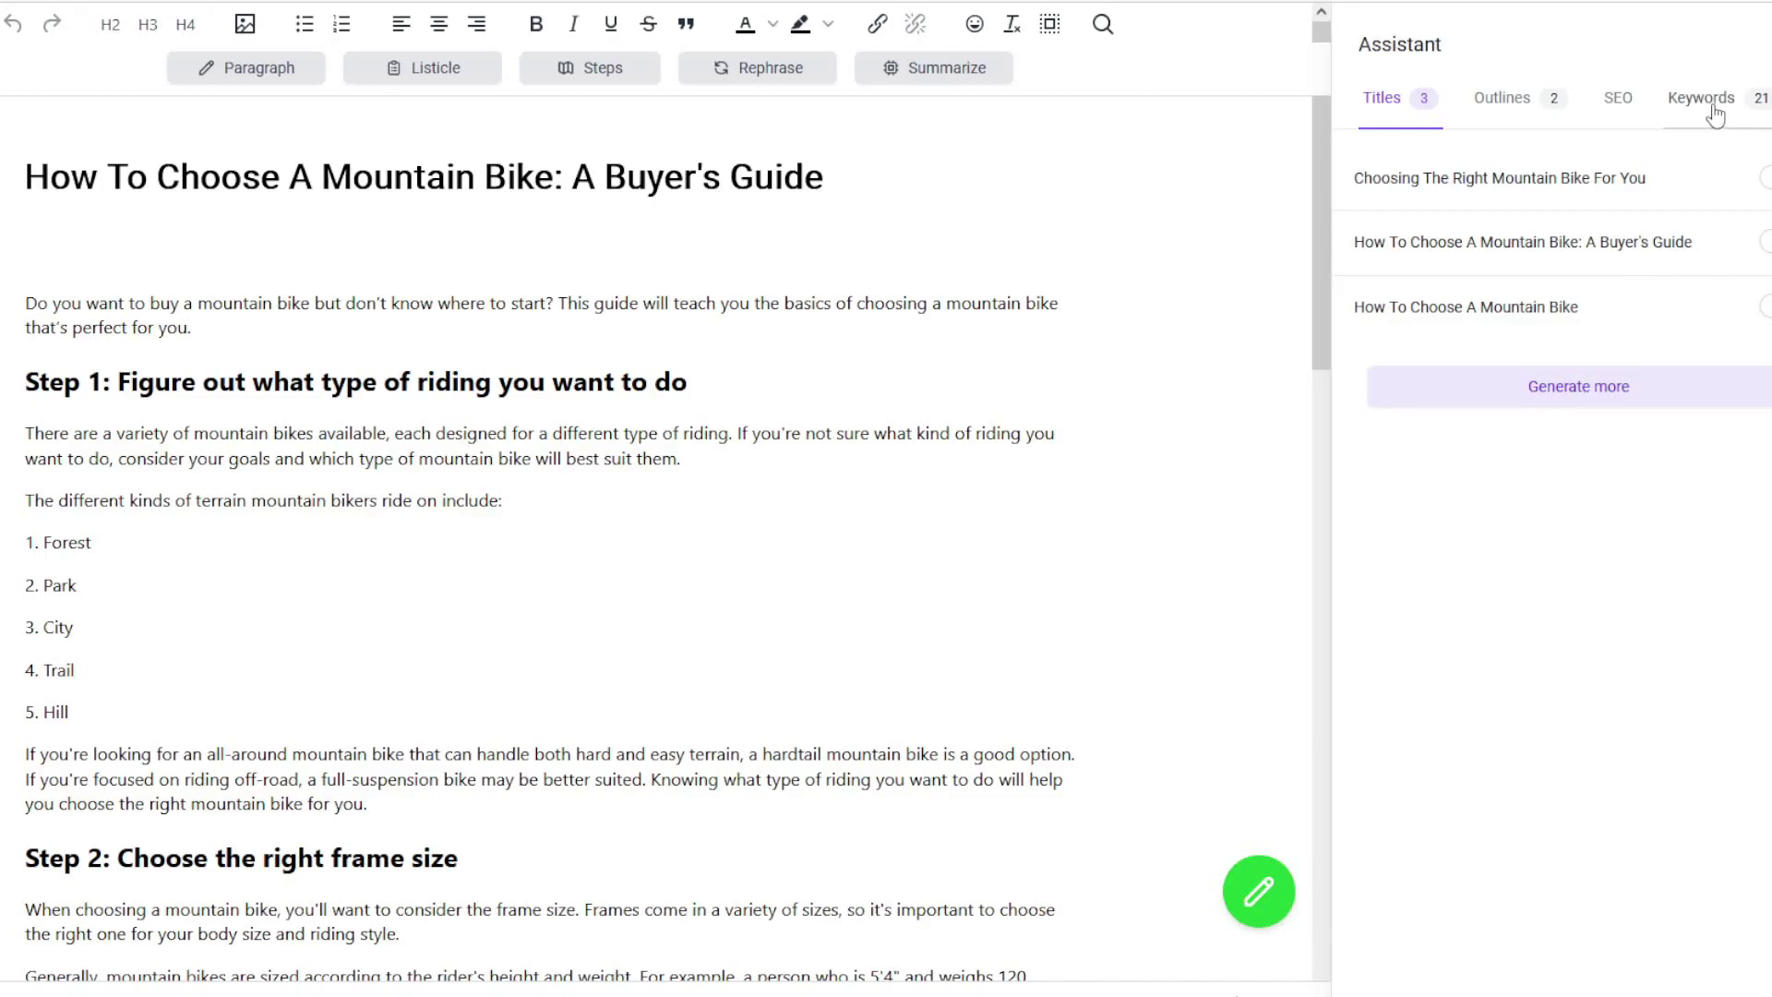
Show the Keywords suggestions and scroll through the primary keyword, related keywords and questions
{"action": "left_click", "coordinate": [1715, 115]}
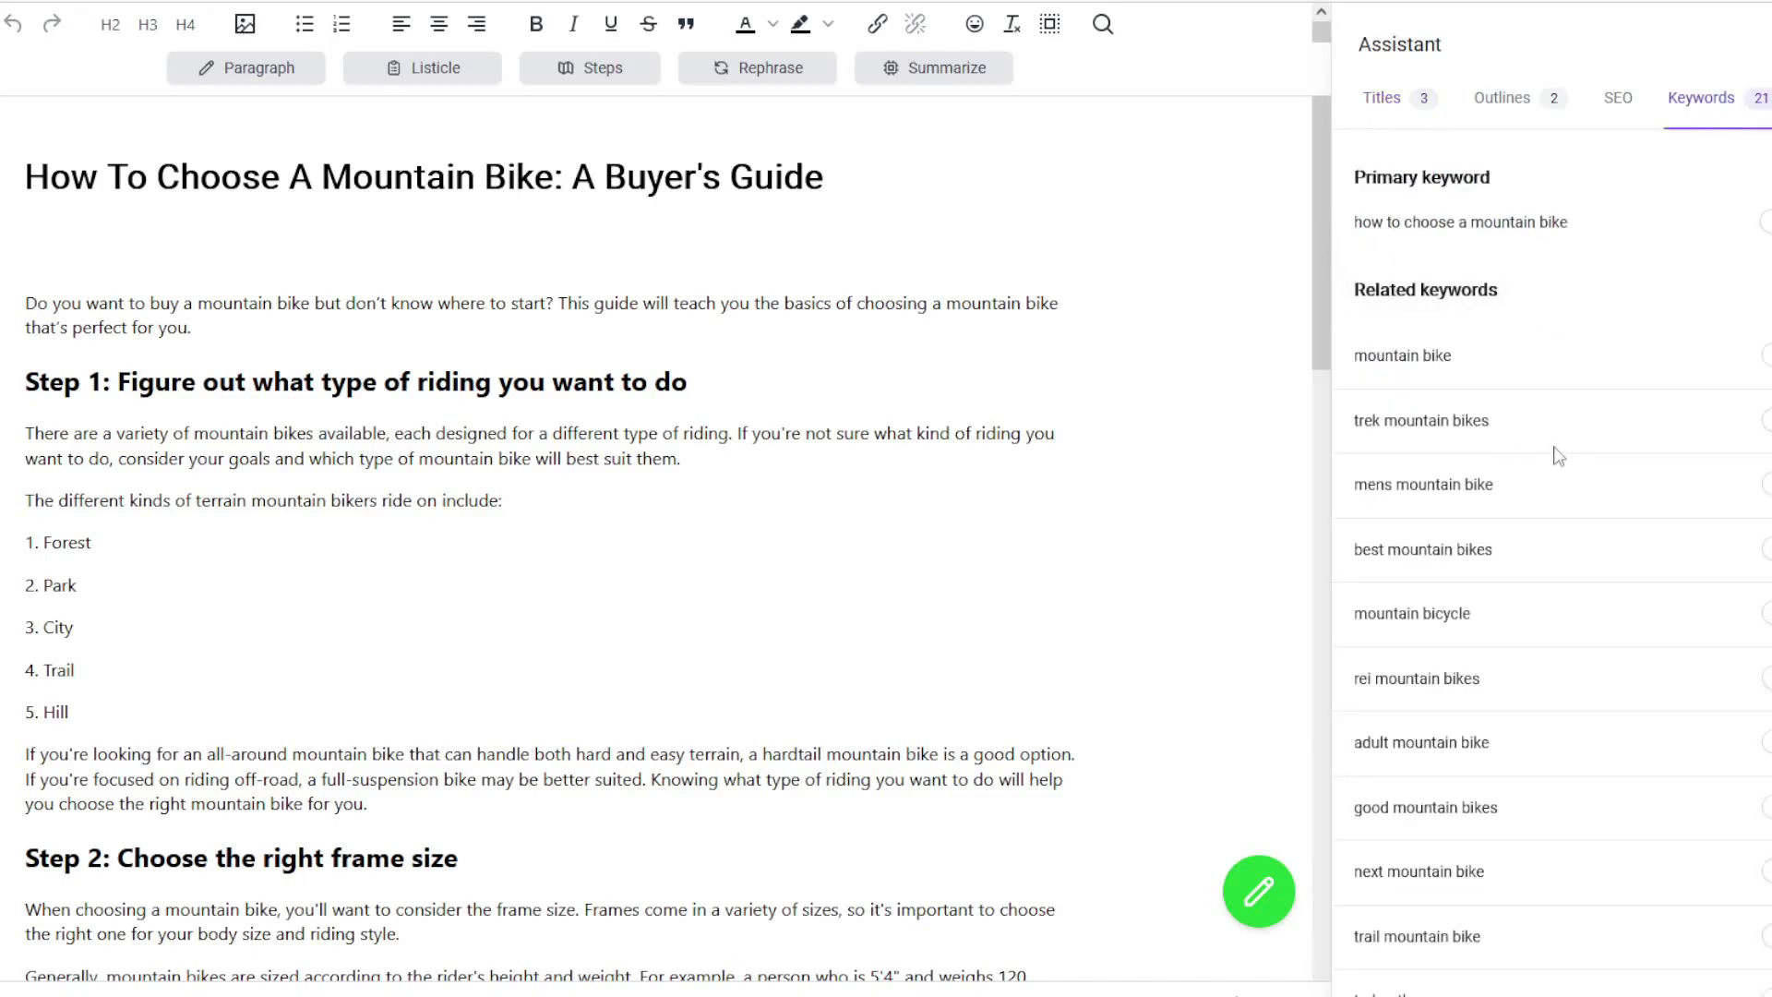
{"action": "scroll", "coordinate": [1558, 456], "scroll_direction": "down", "scroll_amount": 5}
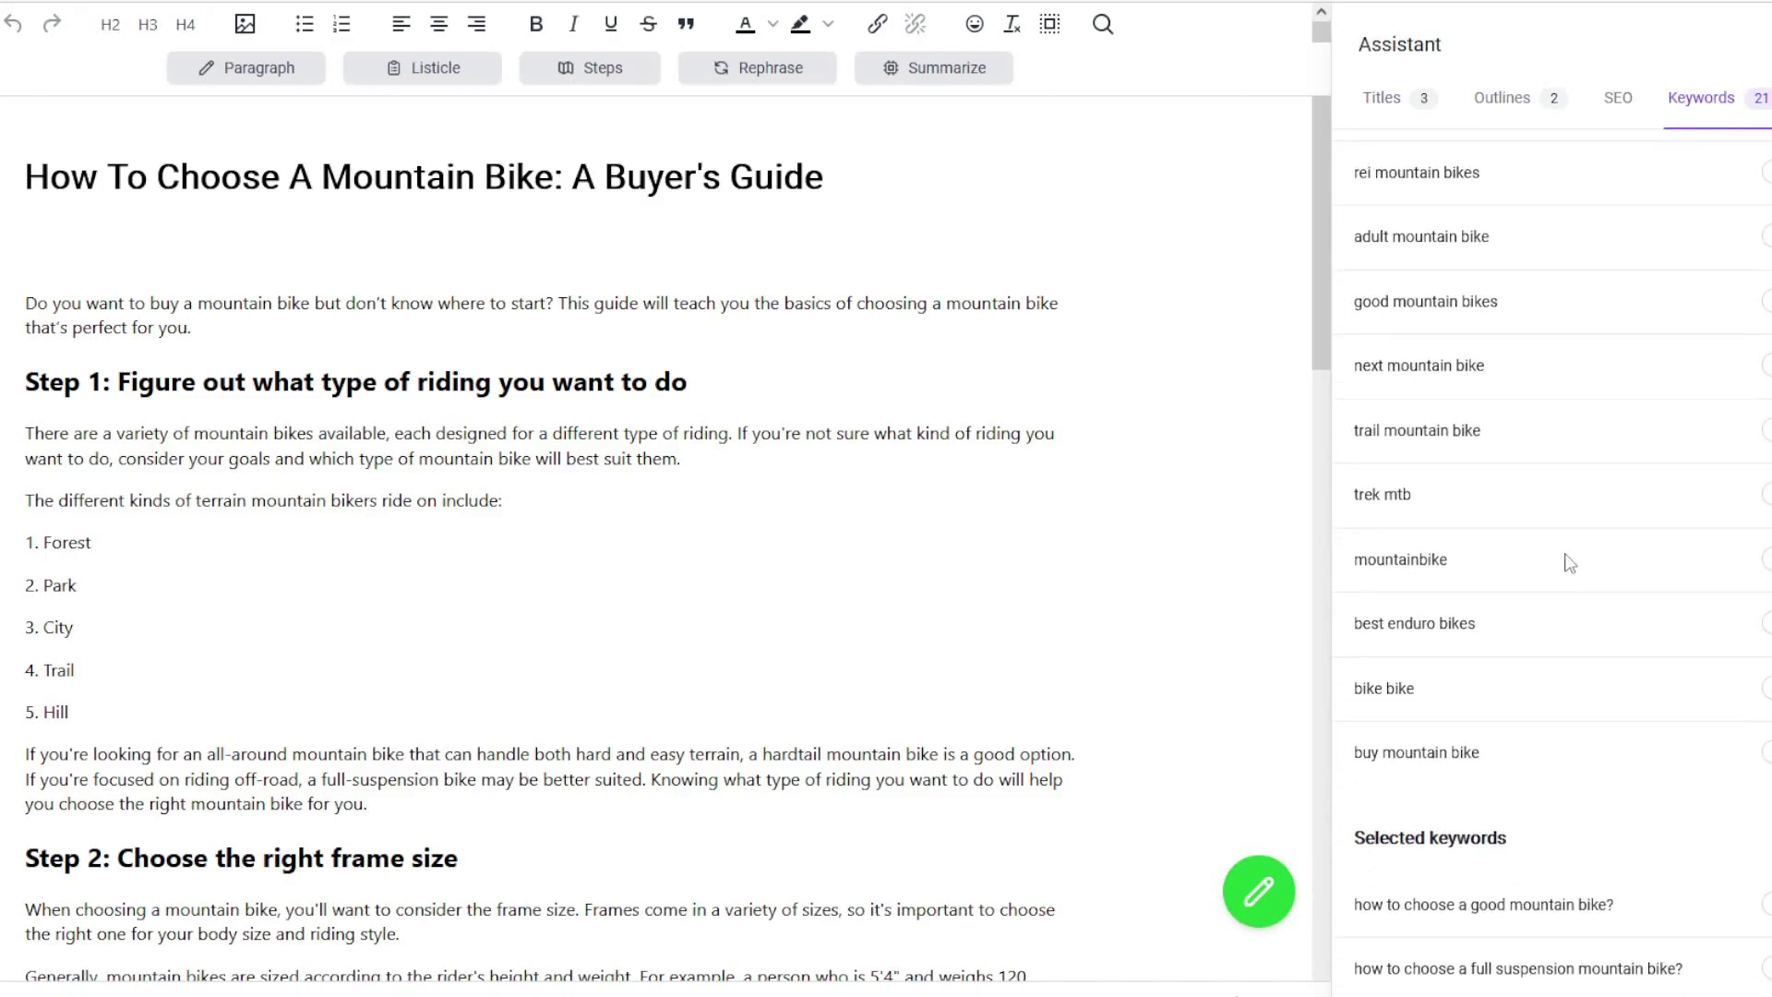
{"action": "scroll", "coordinate": [1569, 563], "scroll_direction": "down", "scroll_amount": 1}
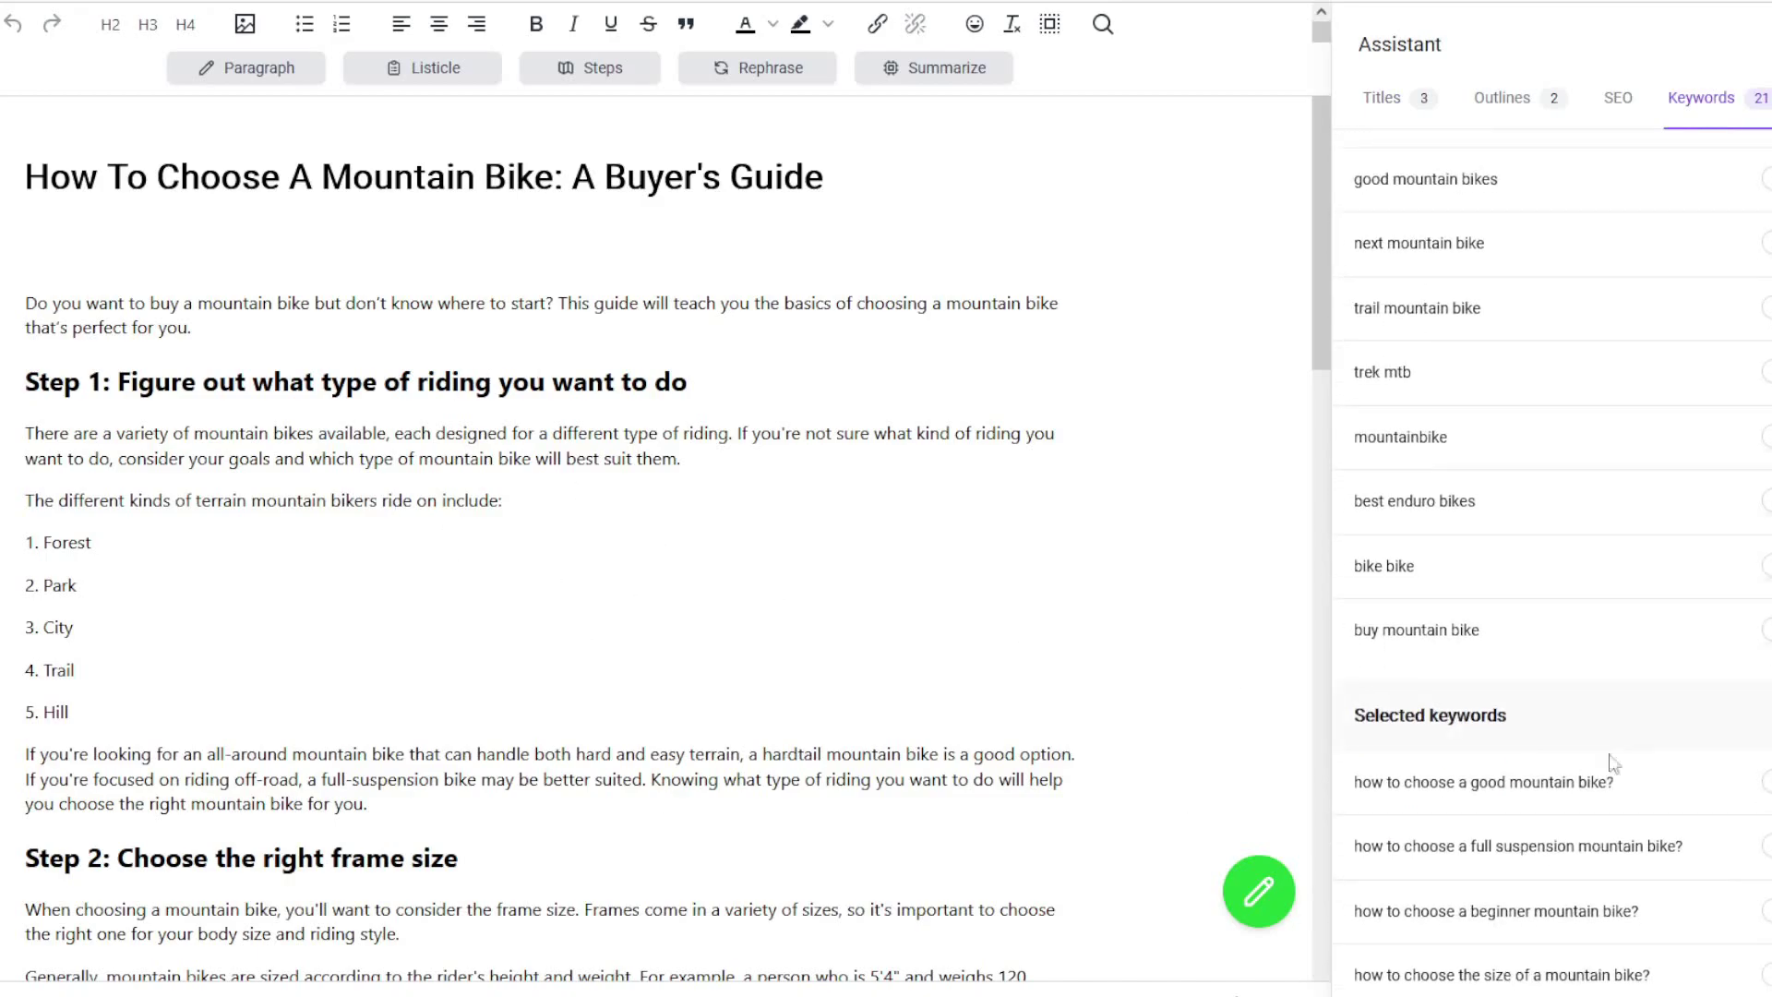
{"action": "scroll", "coordinate": [1643, 617], "scroll_direction": "down", "scroll_amount": 1}
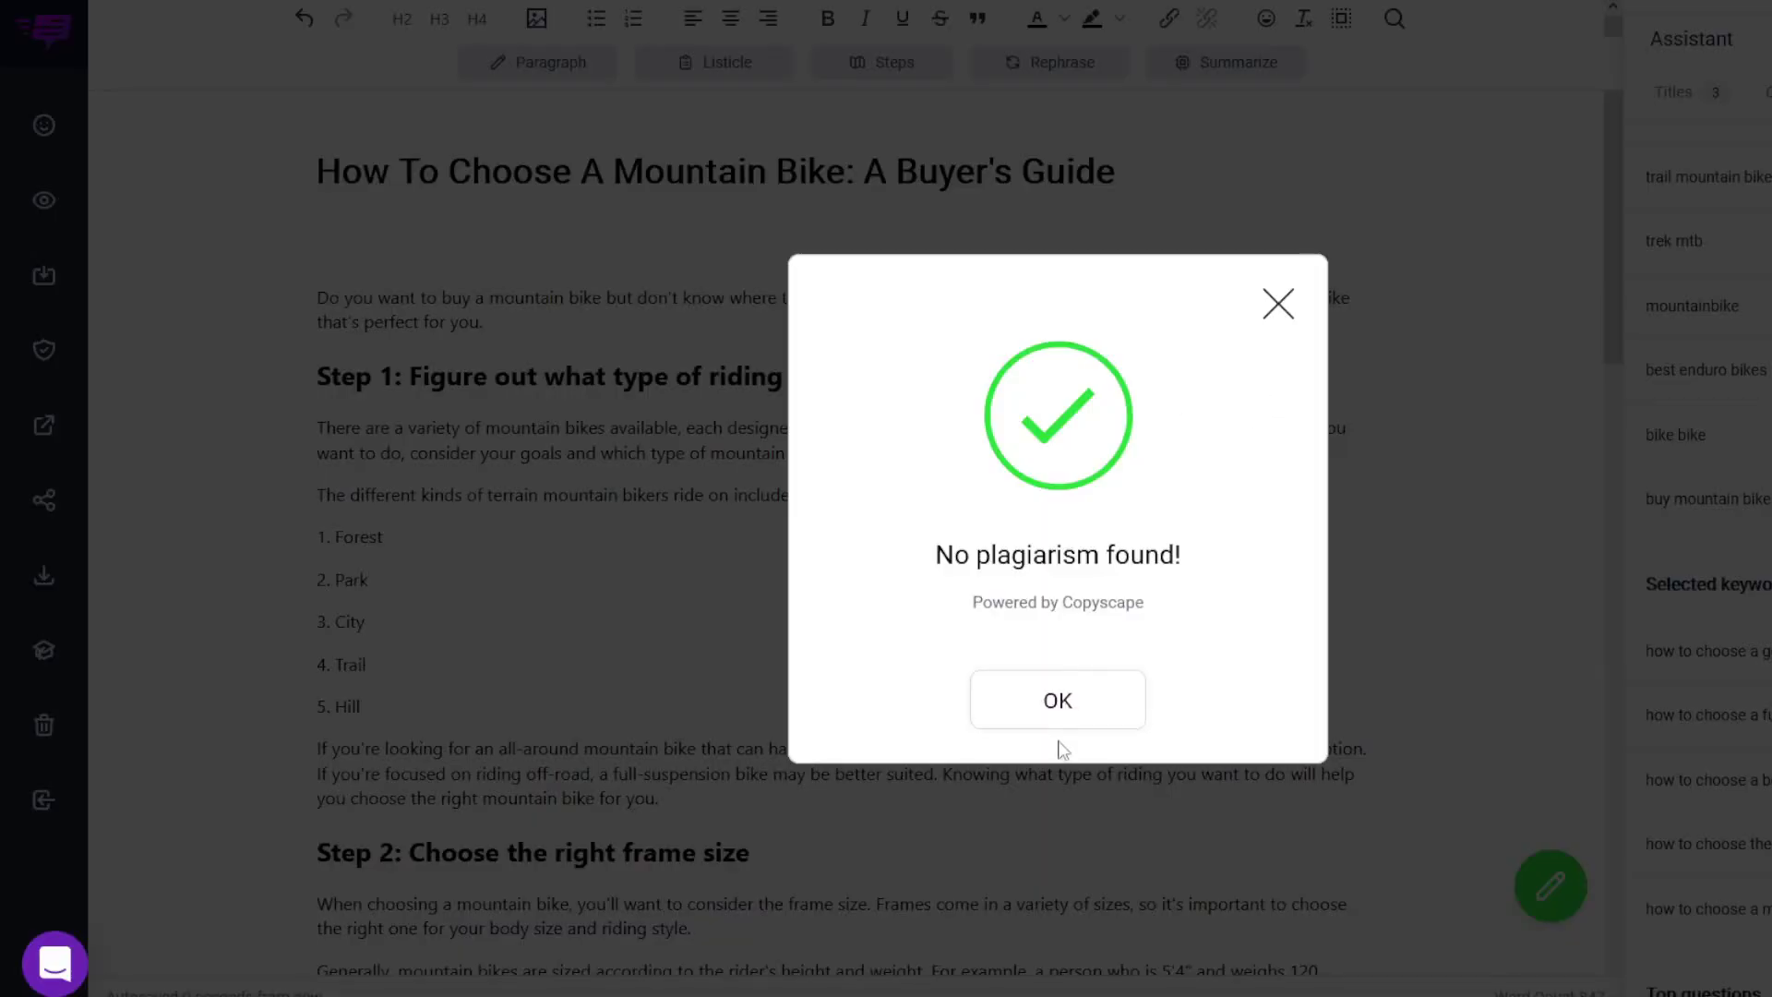
Dismiss the Copyscape 'No plagiarism found!' result for the mountain bike guide
{"action": "left_click", "coordinate": [1065, 712]}
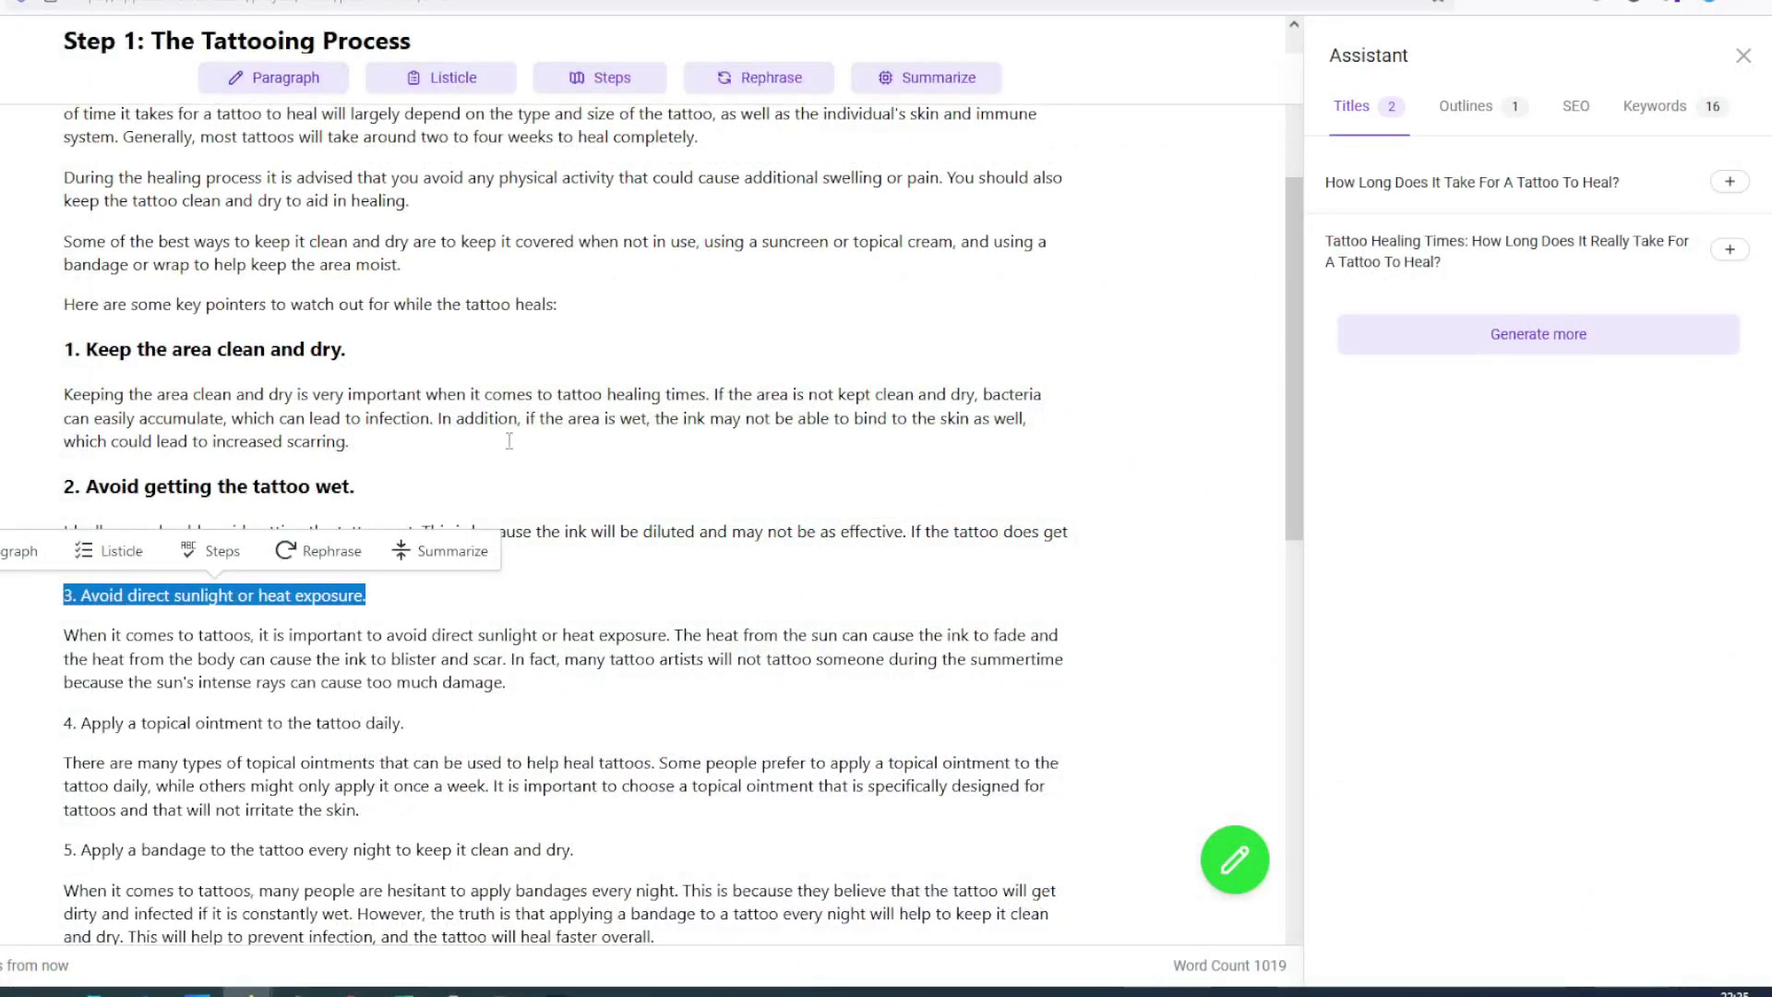
Deselect the new H3 'Avoid direct sunlight or heat exposure' heading and select the next pointer line
{"action": "scroll", "coordinate": [110, 369], "scroll_direction": "up", "scroll_amount": 5}
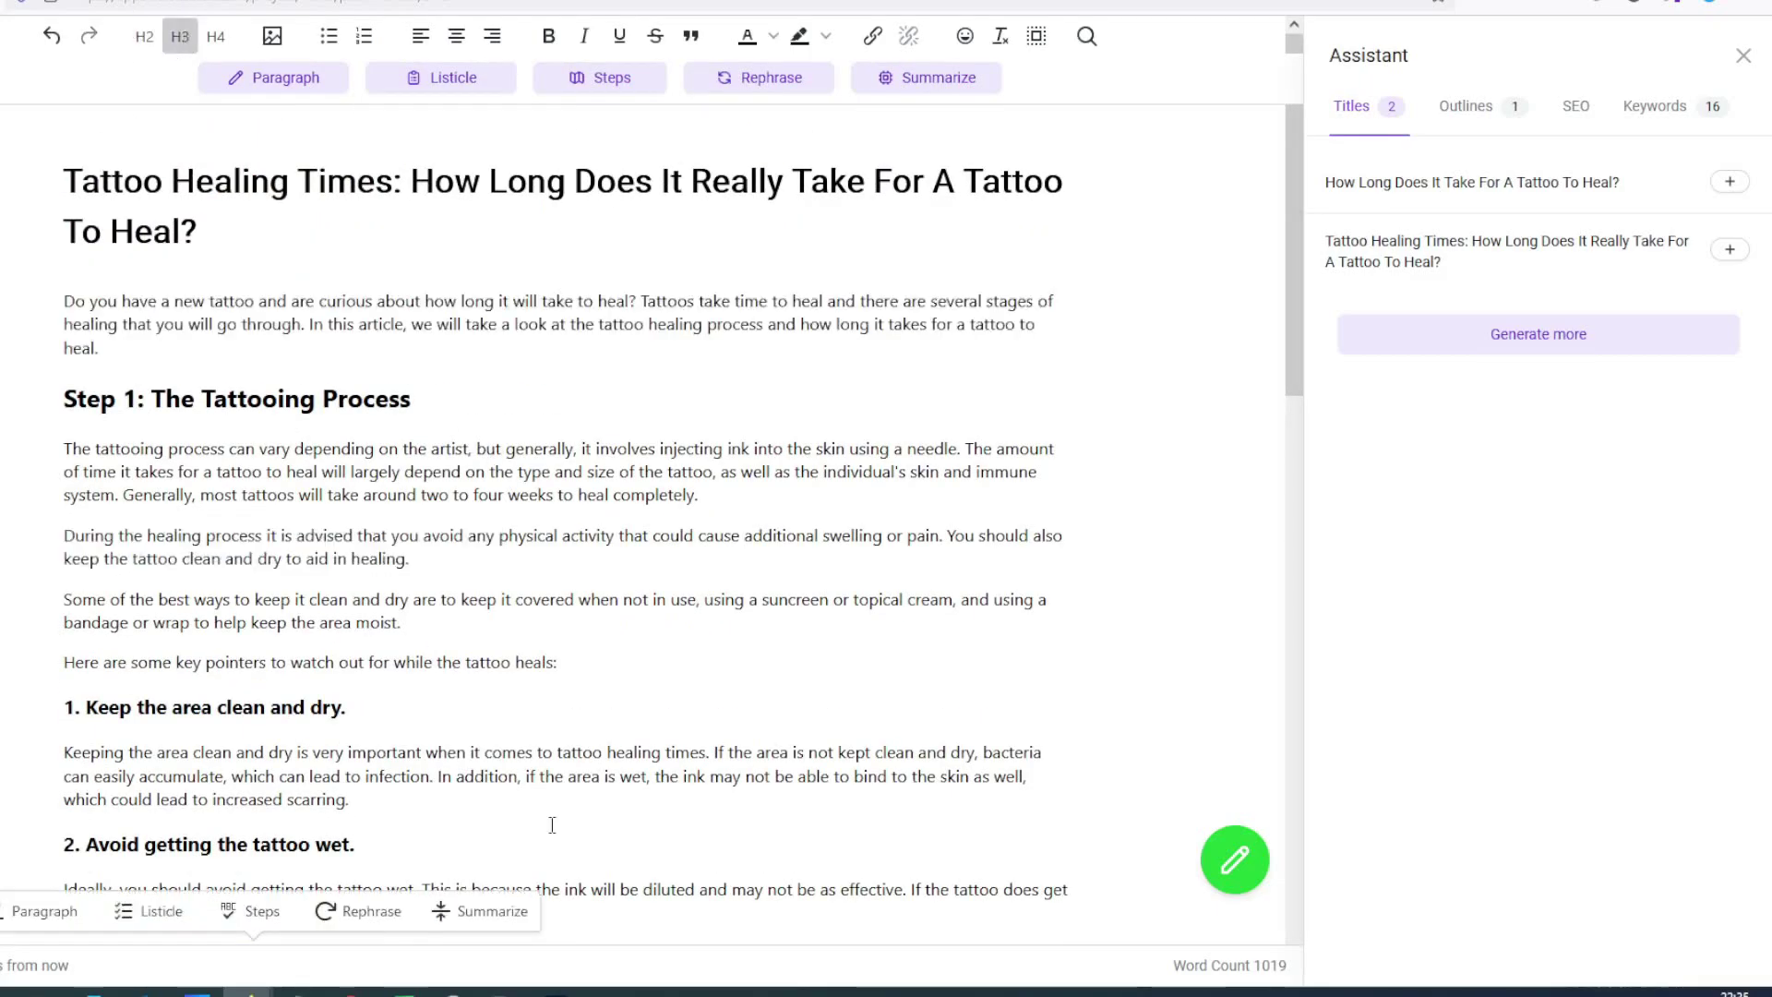
{"action": "scroll", "coordinate": [544, 757], "scroll_direction": "down", "scroll_amount": 3}
{"action": "left_click", "coordinate": [531, 666]}
{"action": "scroll", "coordinate": [531, 666], "scroll_direction": "down", "scroll_amount": 2}
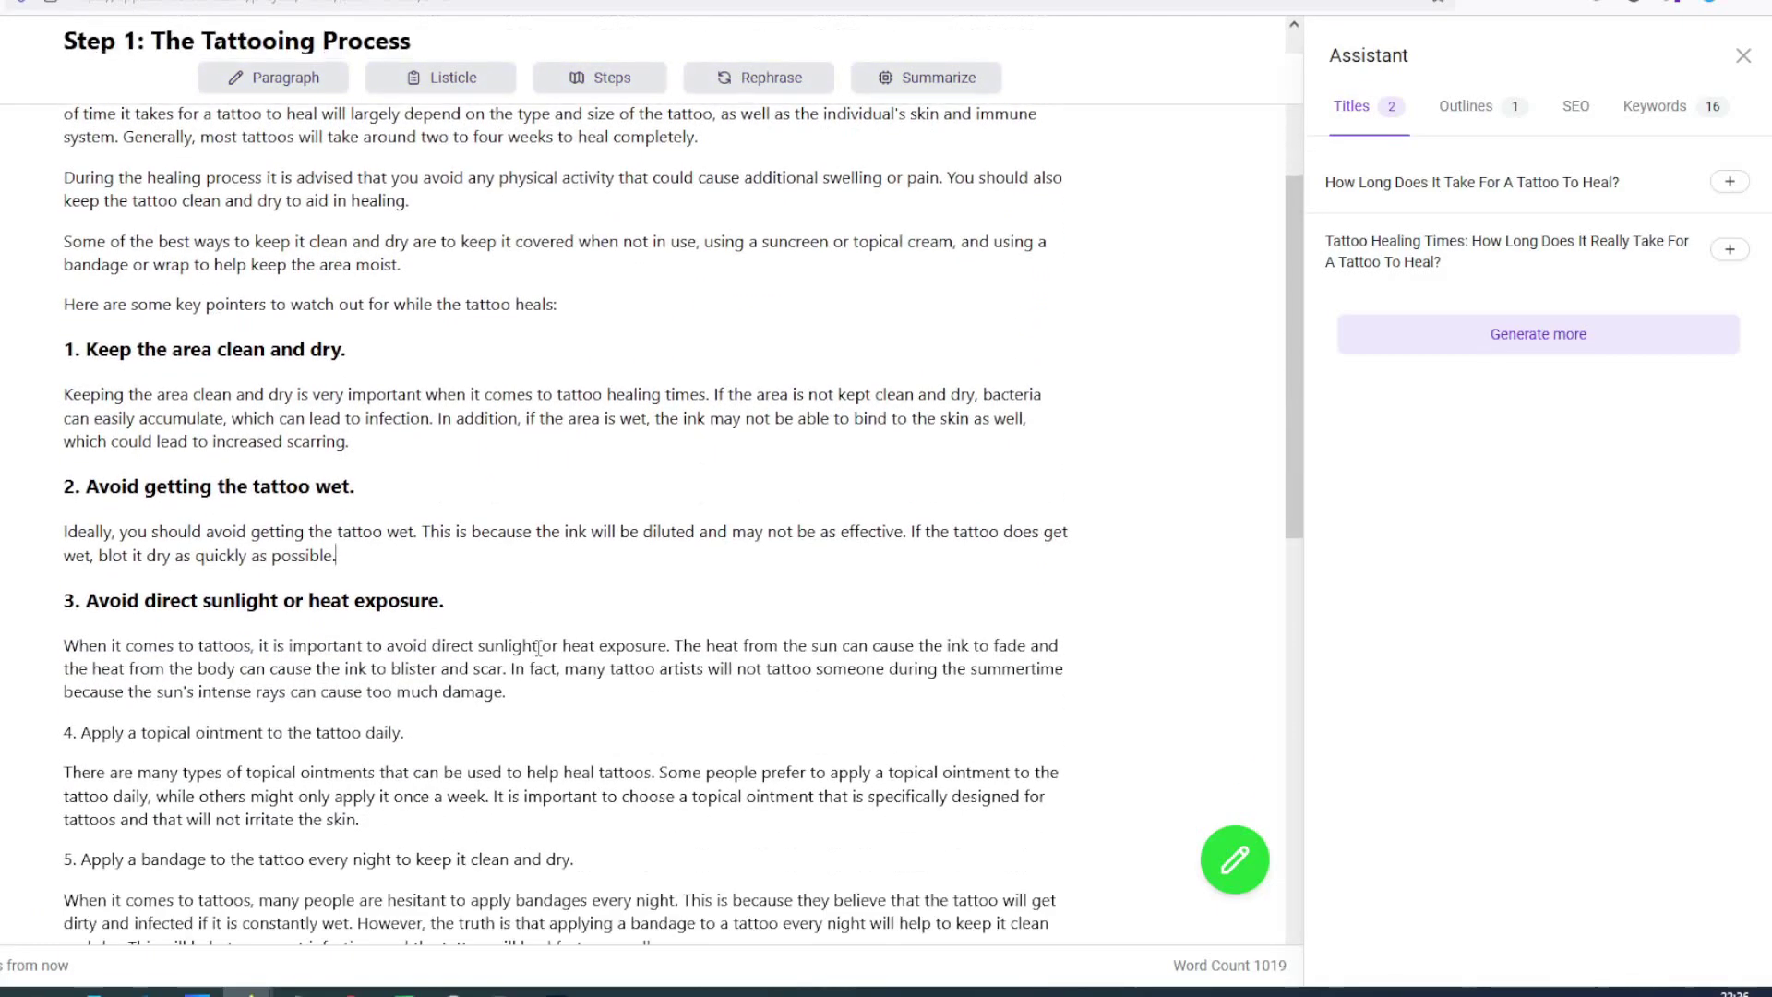
{"action": "left_click_drag", "start_coordinate": [406, 735], "coordinate": [57, 734]}
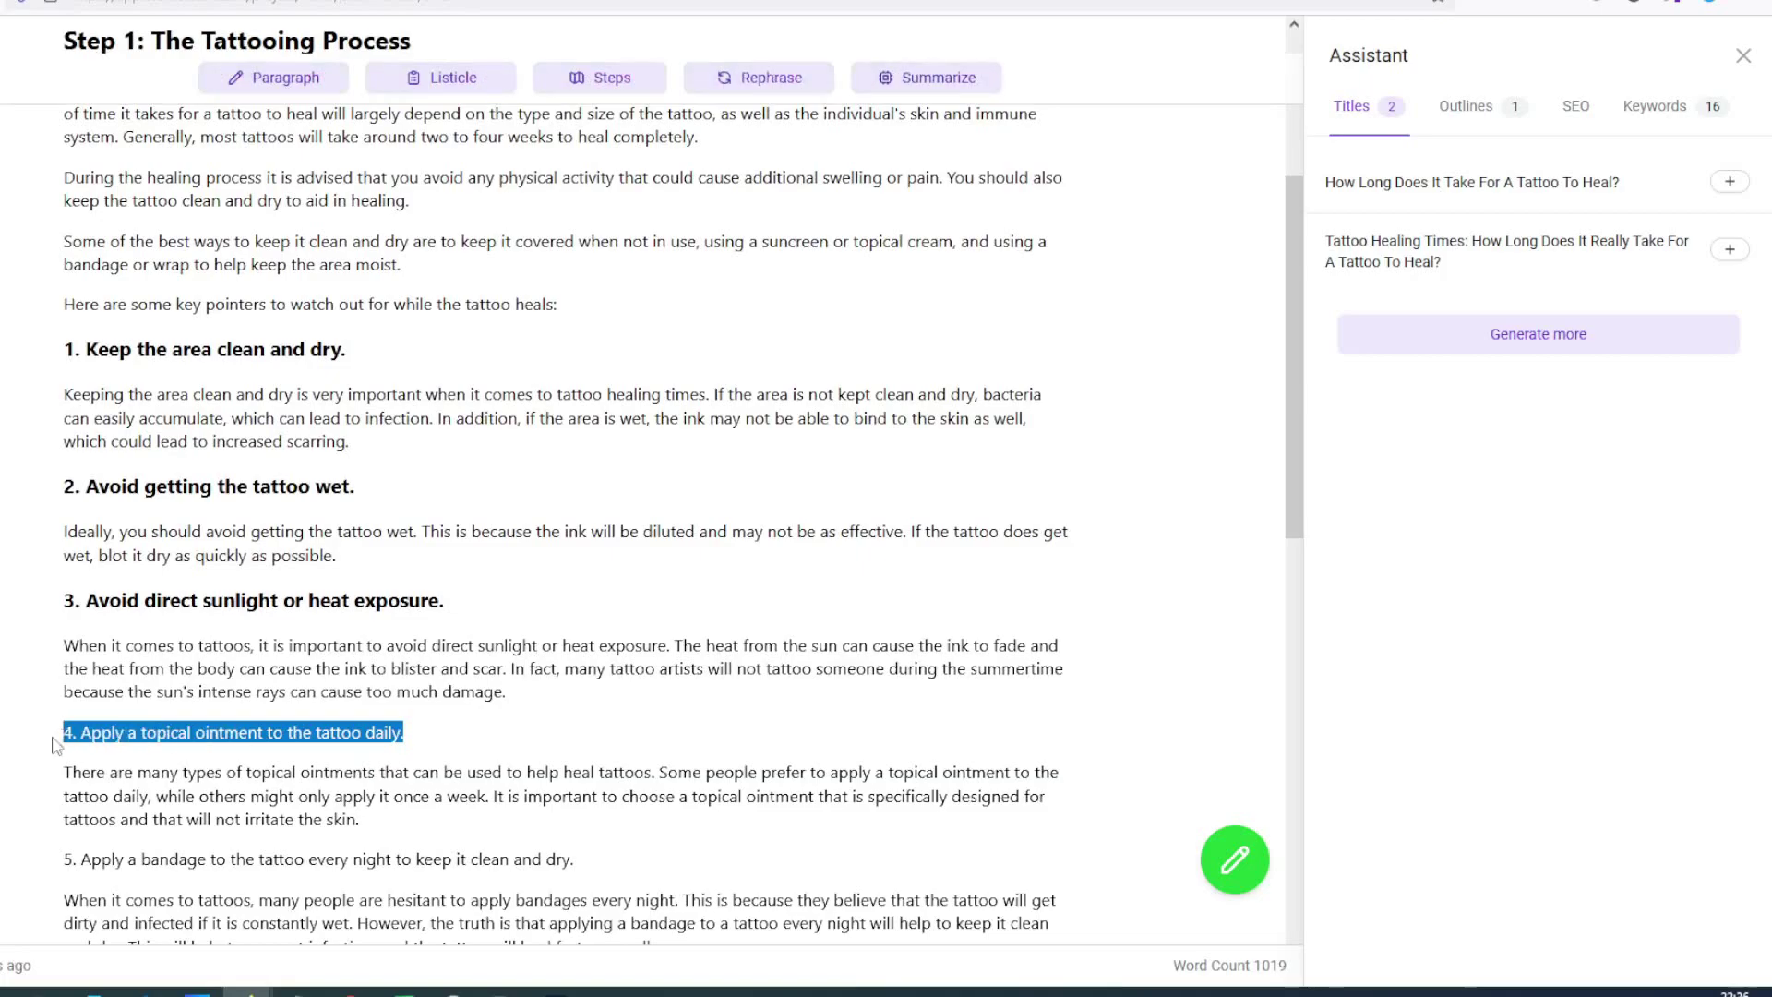
{"action": "scroll", "coordinate": [461, 541], "scroll_direction": "up", "scroll_amount": 4}
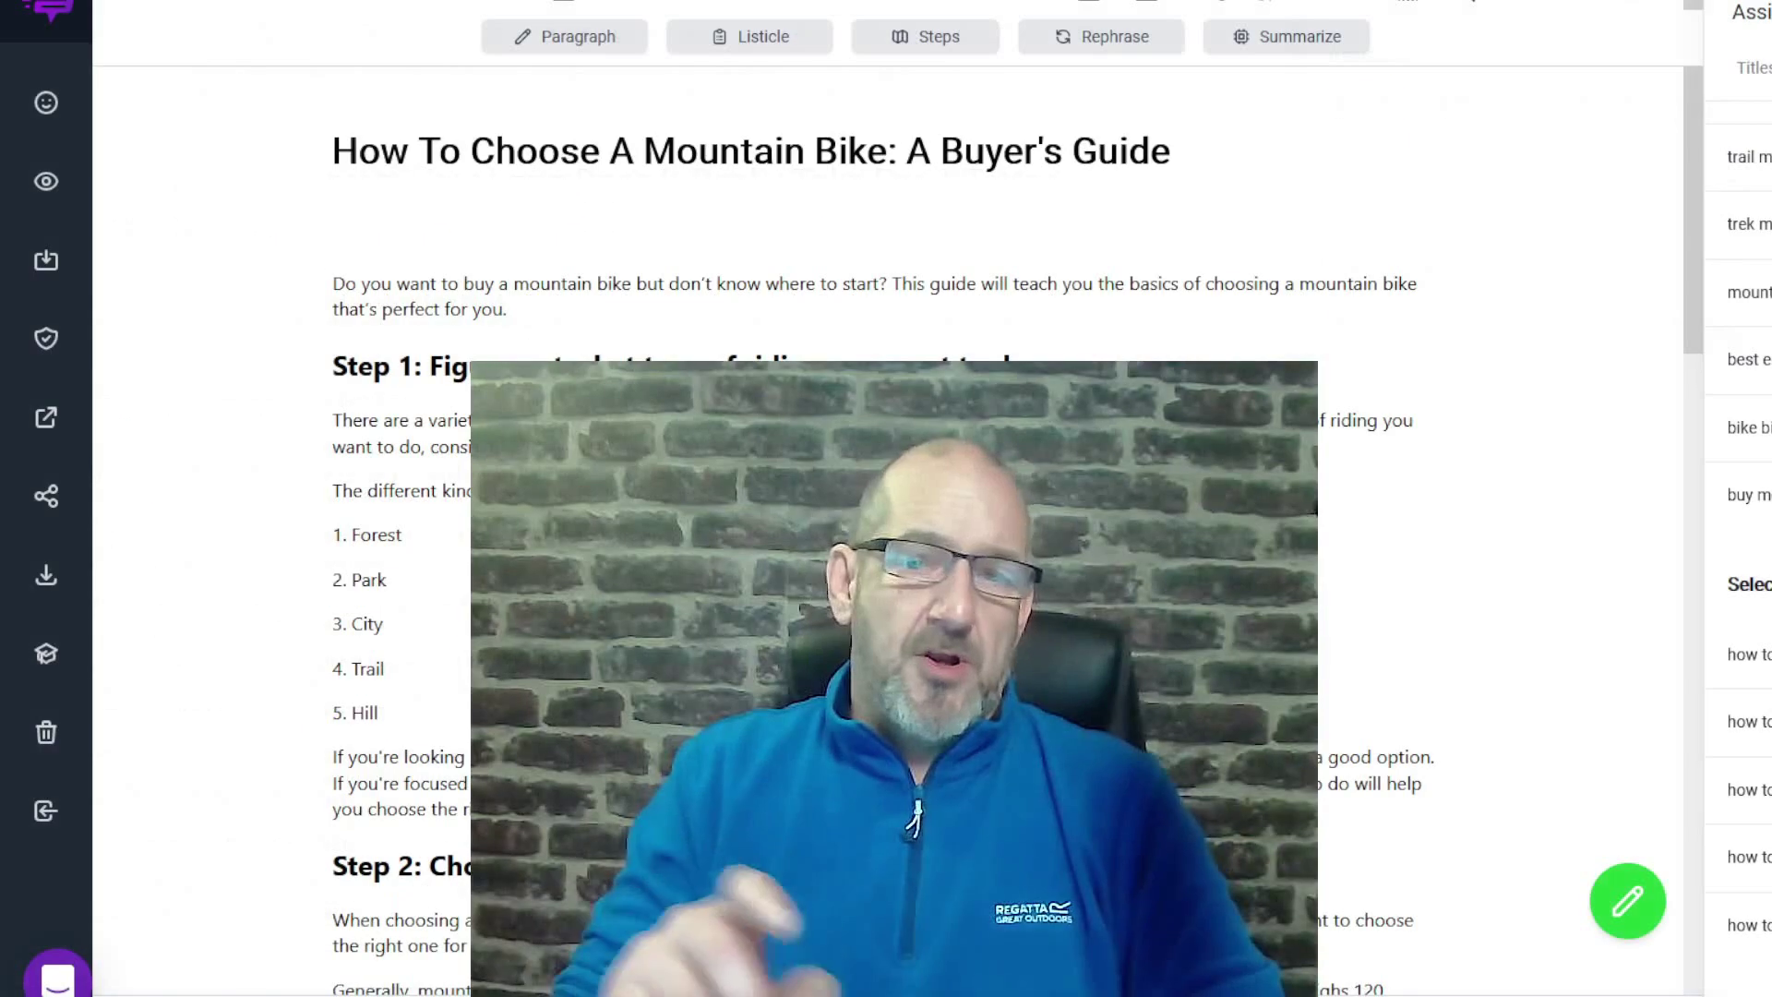